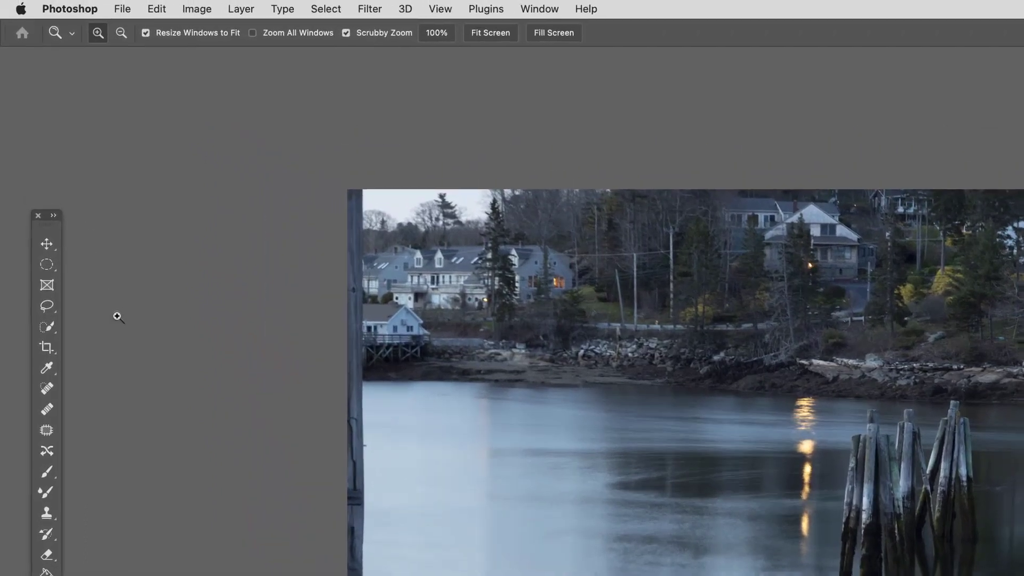
# Open the Marquee tool flyout to choose between rectangular and elliptical selection shapes.
pyautogui.click(45, 267)
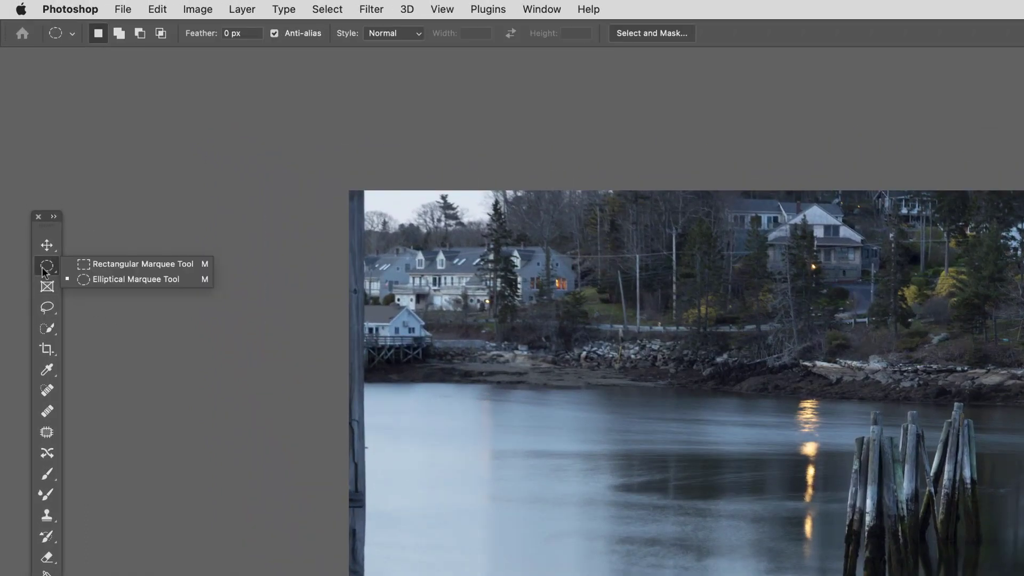
# Select the Rectangular Marquee Tool and bring the Layers panel fully into view.
pyautogui.click(139, 263)
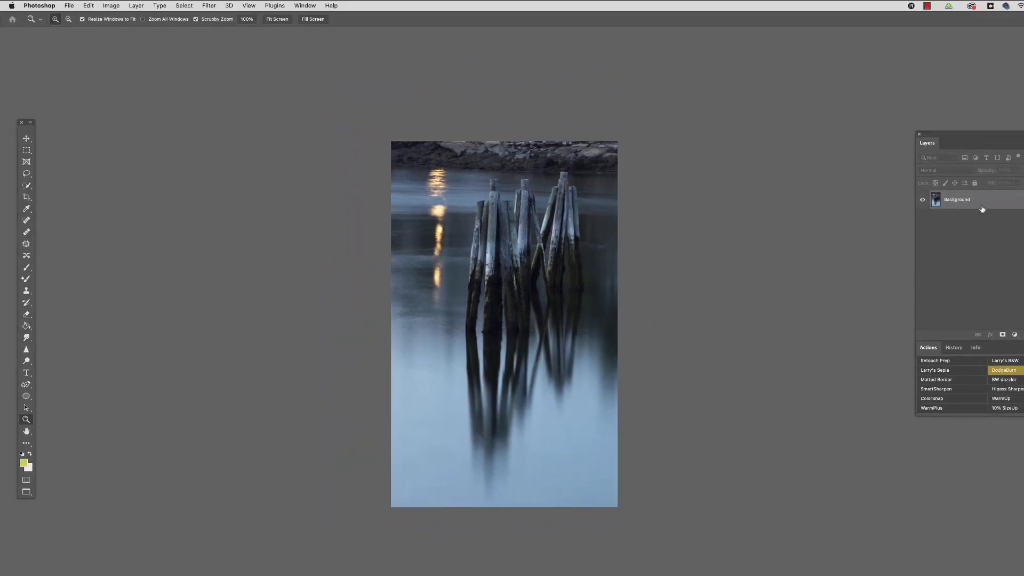
pyautogui.moveTo(1003, 133); pyautogui.dragTo(954, 145)
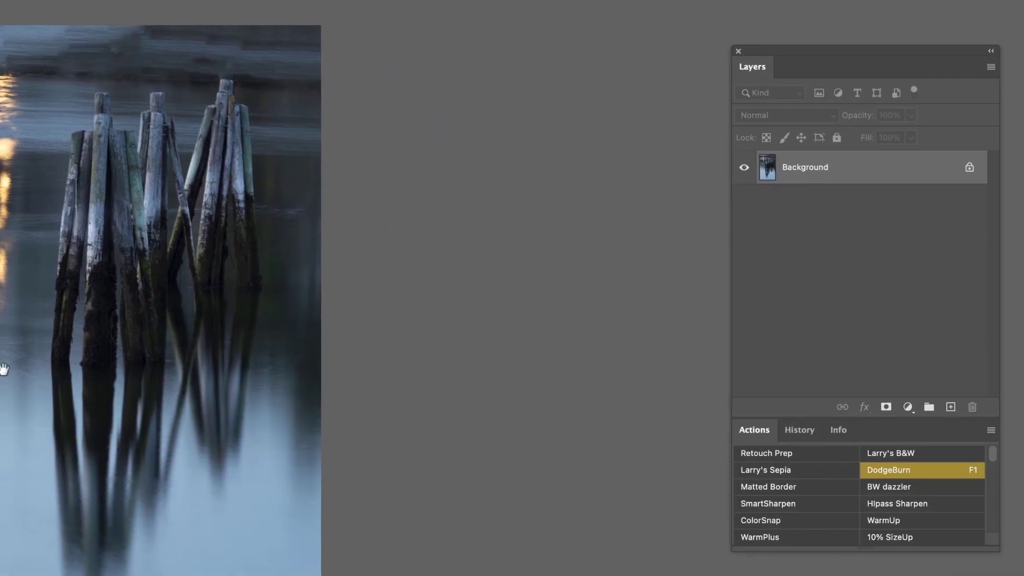
# Duplicate the Background layer and rename the copy 'NEO'.
pyautogui.moveTo(793, 167); pyautogui.dragTo(946, 407)
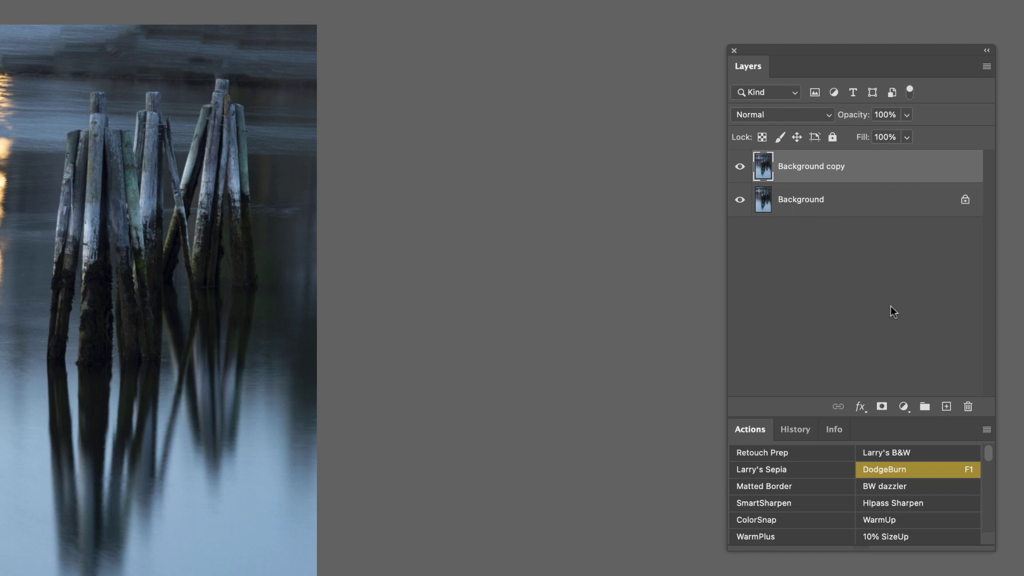
pyautogui.doubleClick(814, 166)
pyautogui.write('NEO')
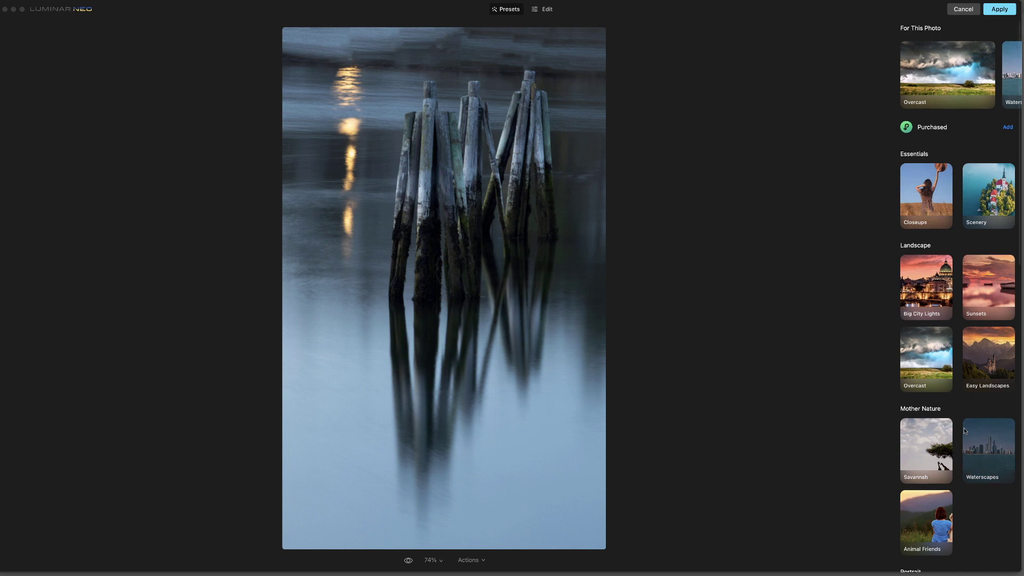
# Switch Luminar Neo from the presets view to the Edit tools.
pyautogui.scroll(-5, 964, 427)
pyautogui.scroll(5, 966, 431)
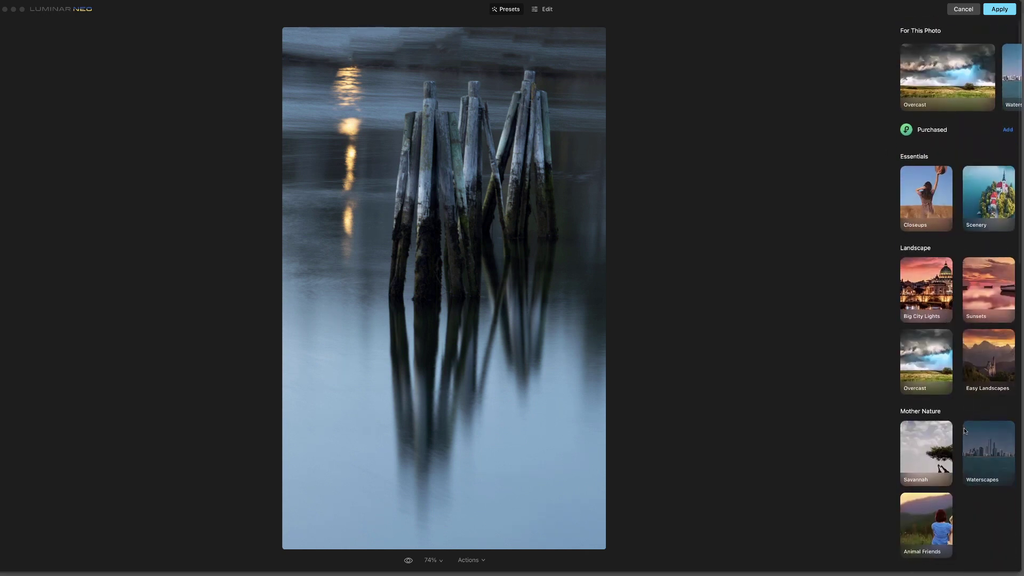
pyautogui.click(541, 9)
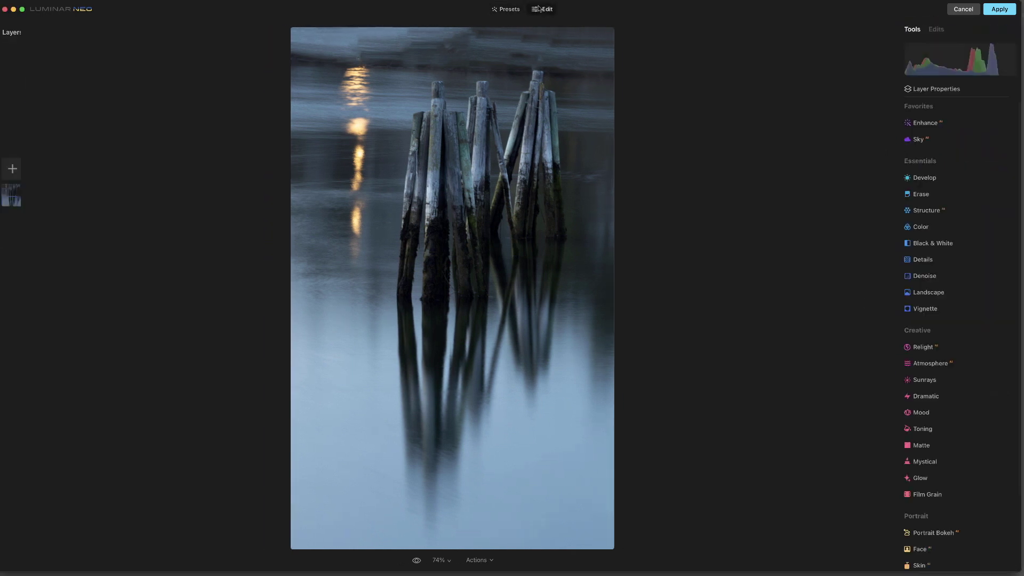
# Set the Enhance AI Accent to a moderate 41 on the pilings photo.
pyautogui.click(924, 124)
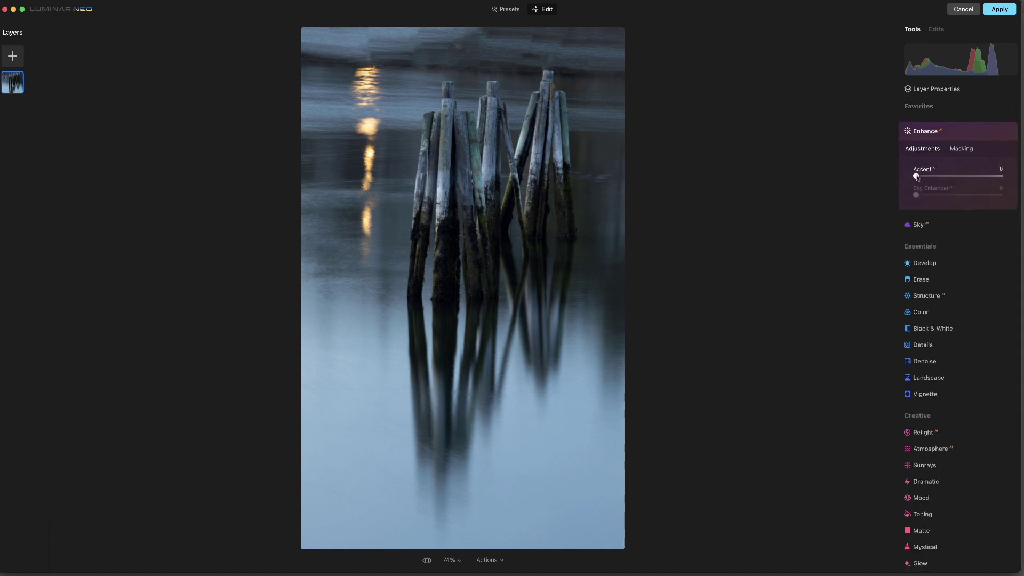
pyautogui.moveTo(916, 176); pyautogui.dragTo(953, 176)
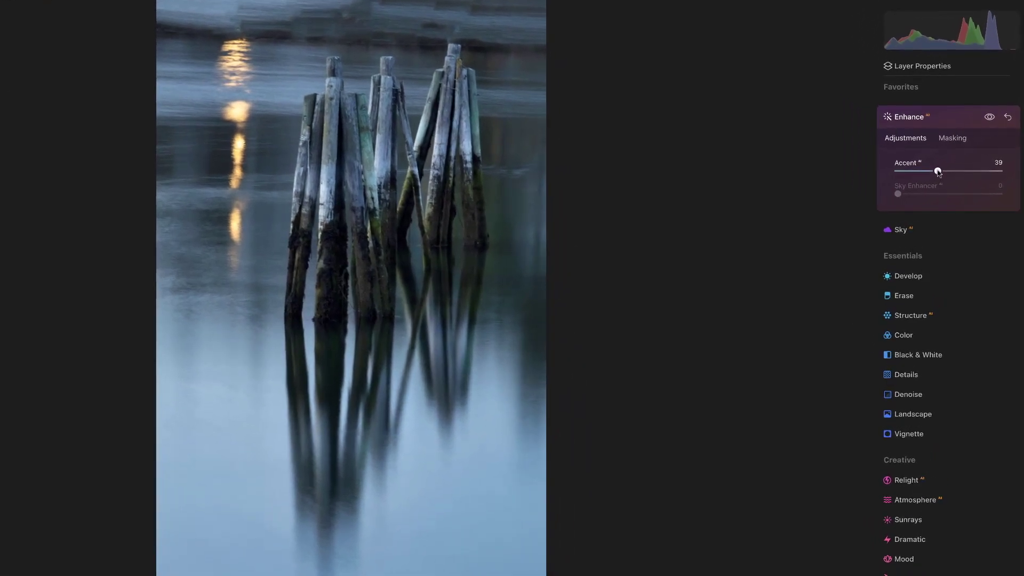
pyautogui.moveTo(938, 173); pyautogui.dragTo(960, 179)
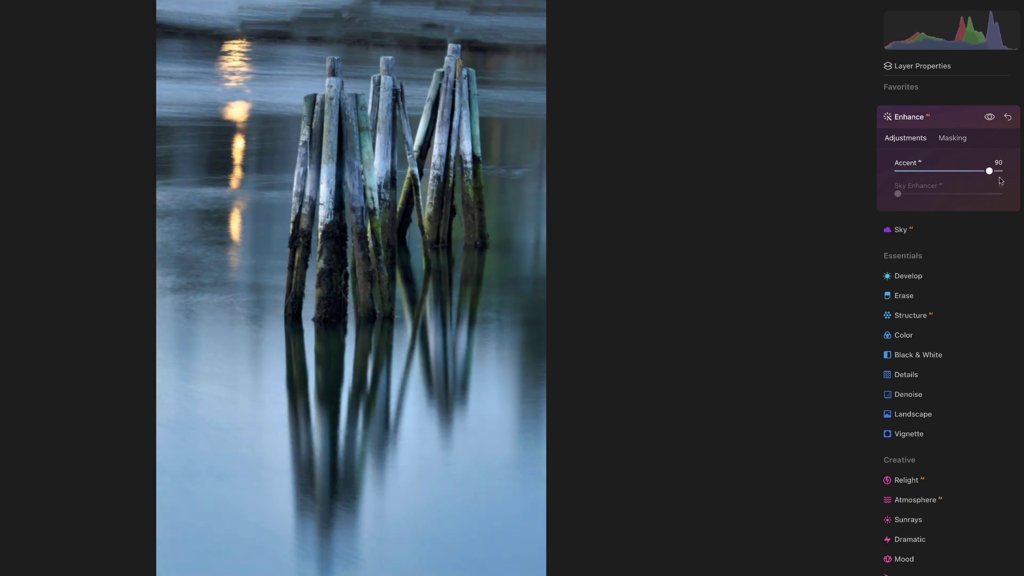
pyautogui.moveTo(1001, 181); pyautogui.dragTo(940, 177)
pyautogui.click(908, 118)
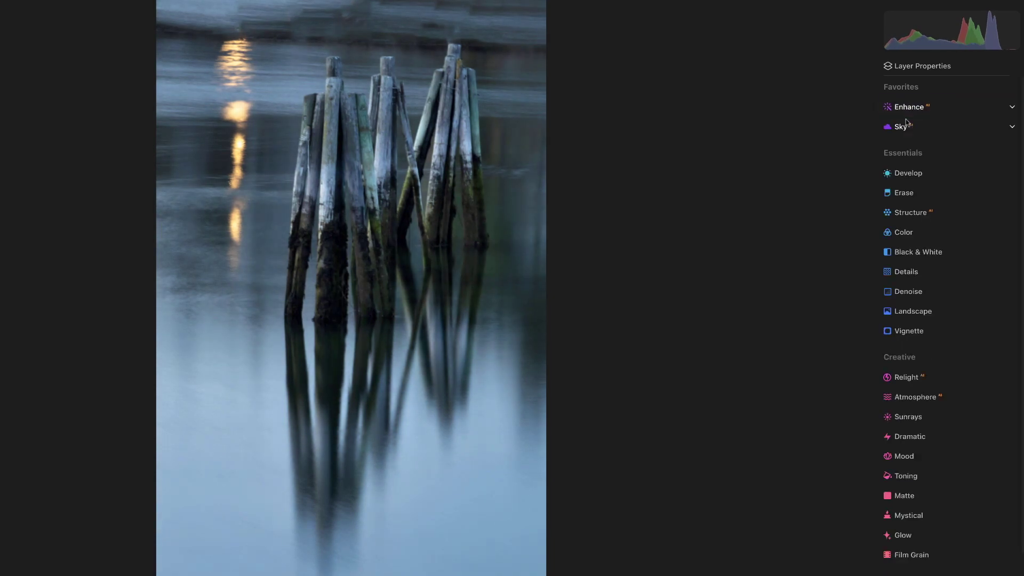
pyautogui.click(965, 113)
pyautogui.click(905, 122)
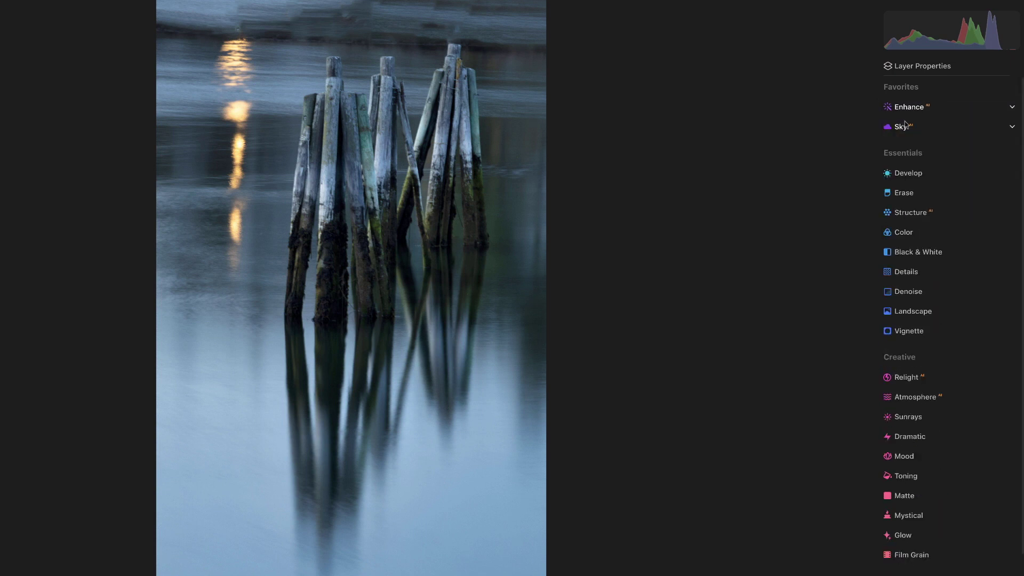
pyautogui.click(918, 174)
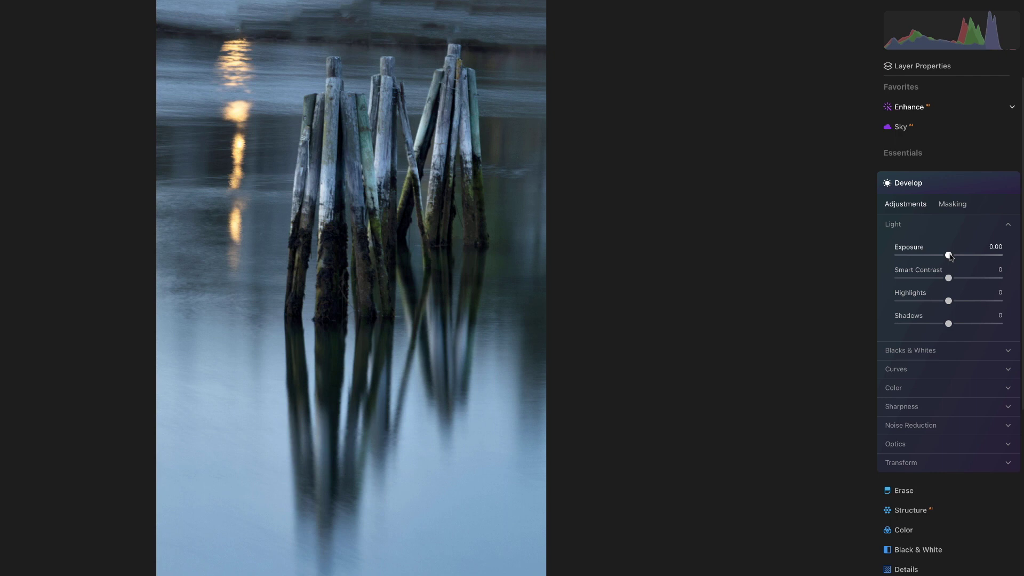
# Raise Exposure to 0.54 and lift Shadows to 25, comparing before and after.
pyautogui.moveTo(950, 256); pyautogui.dragTo(956, 256)
pyautogui.moveTo(950, 324); pyautogui.dragTo(961, 323)
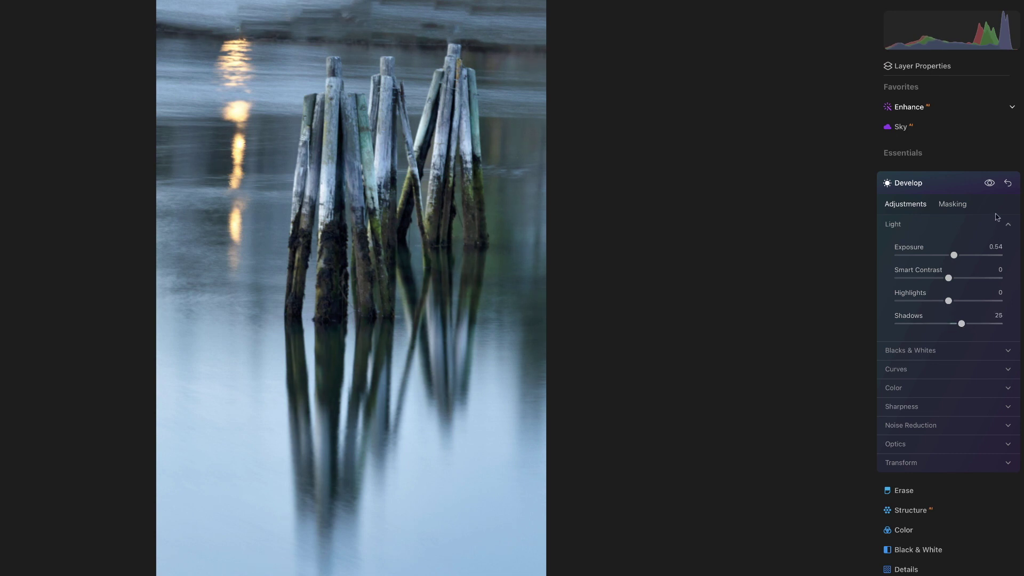
pyautogui.click(989, 183)
pyautogui.click(989, 183)
pyautogui.click(990, 183)
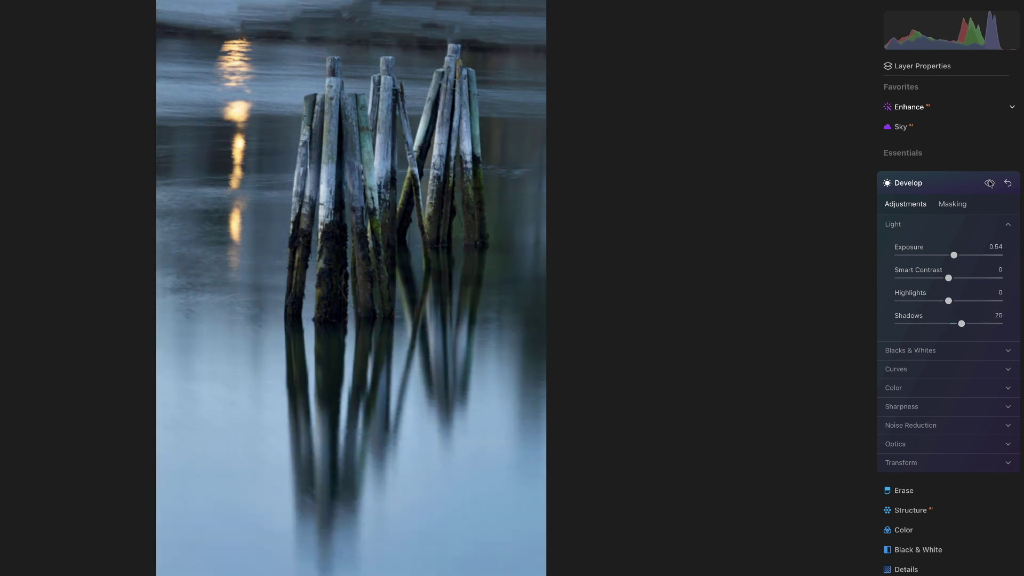
pyautogui.click(989, 183)
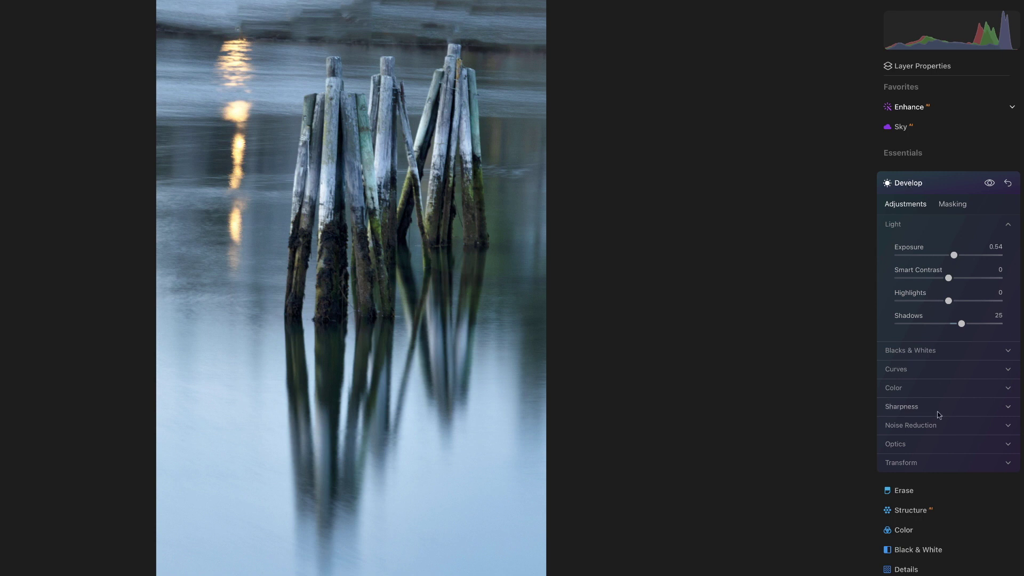
# Add sharpening with Sharpen at 39 and compare the Develop result.
pyautogui.click(1008, 408)
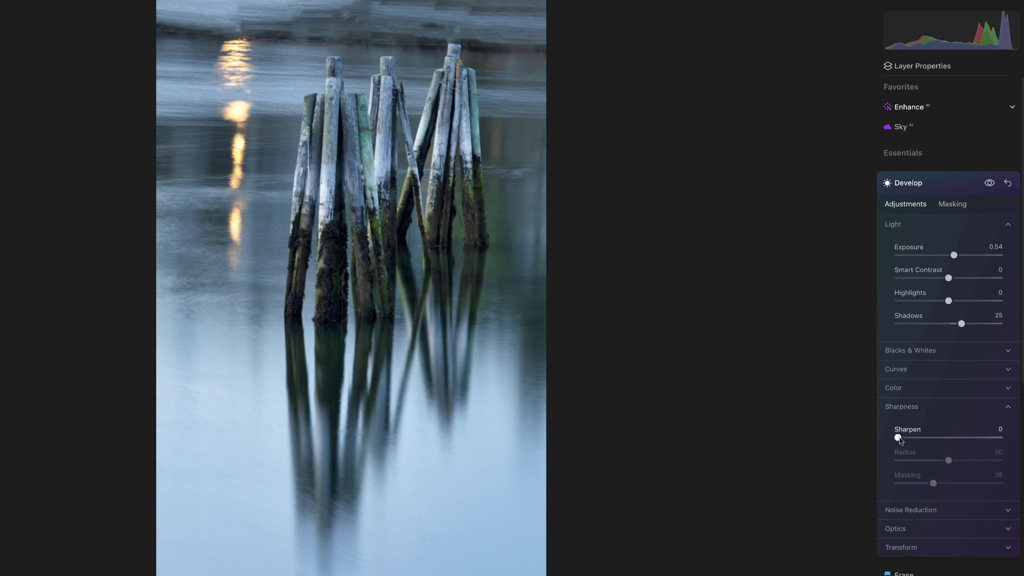
pyautogui.moveTo(899, 437); pyautogui.dragTo(907, 438)
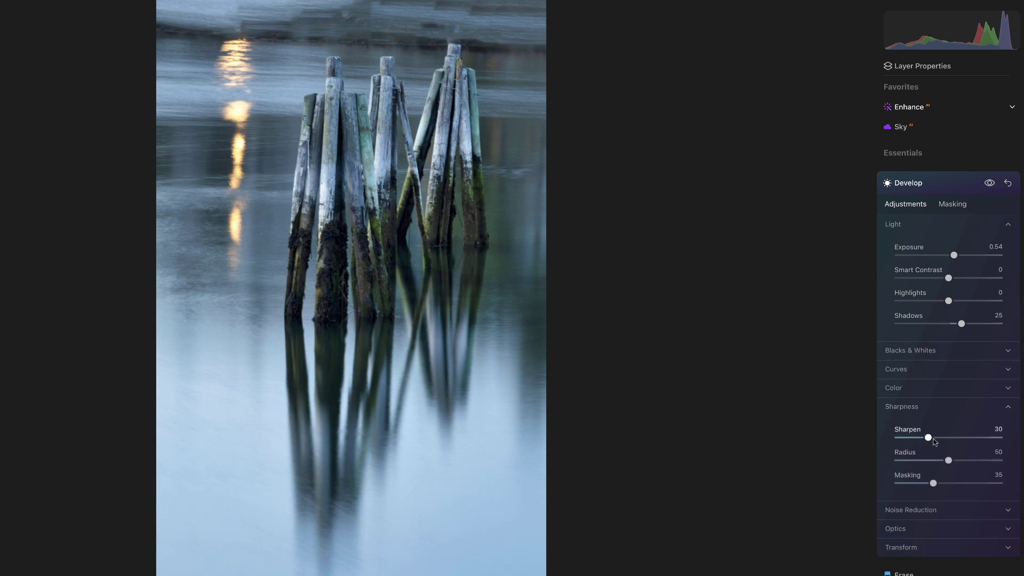
pyautogui.moveTo(934, 442); pyautogui.dragTo(941, 442)
pyautogui.click(990, 184)
pyautogui.click(990, 184)
pyautogui.click(989, 183)
pyautogui.click(990, 183)
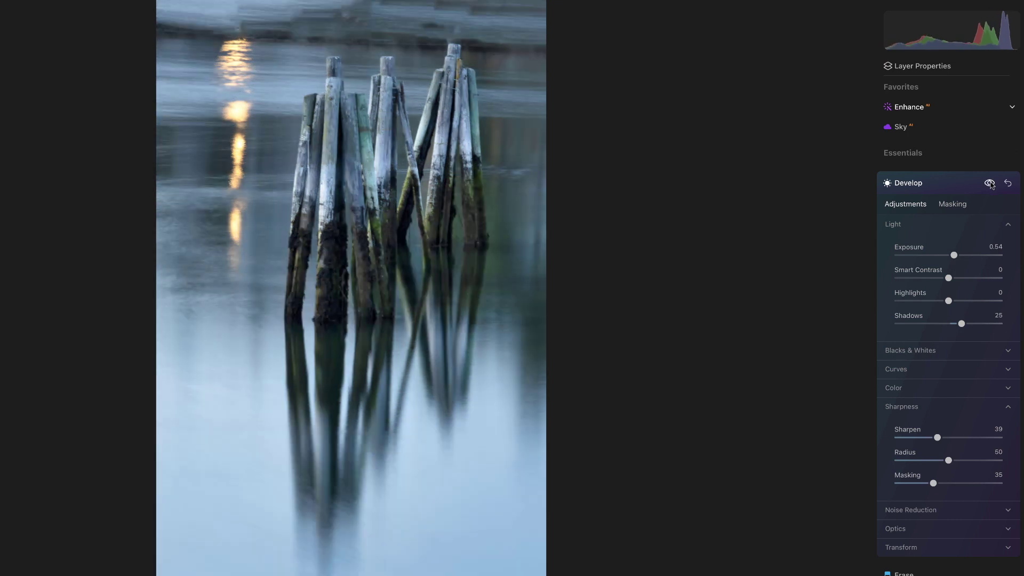
pyautogui.click(908, 186)
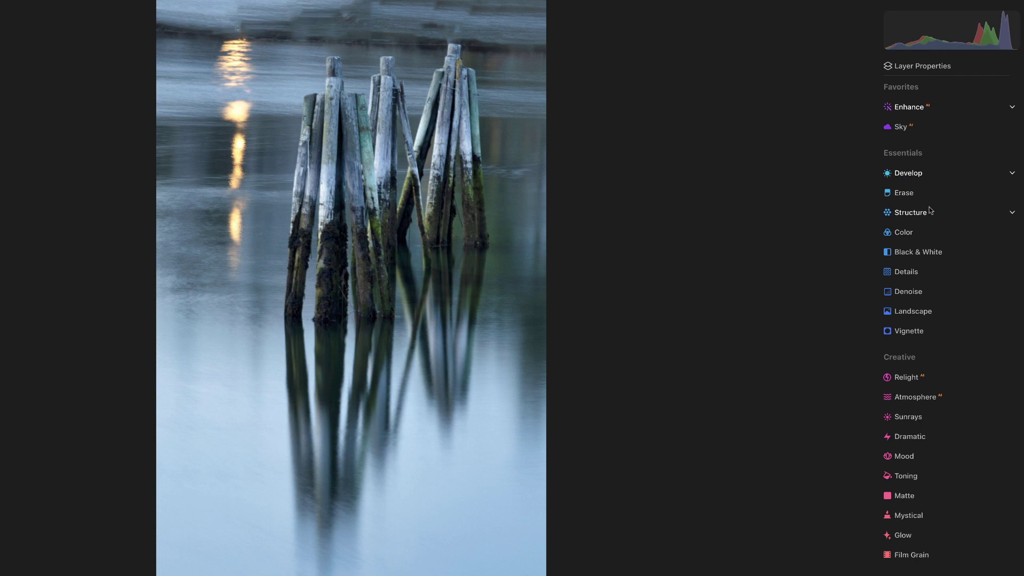
pyautogui.click(914, 213)
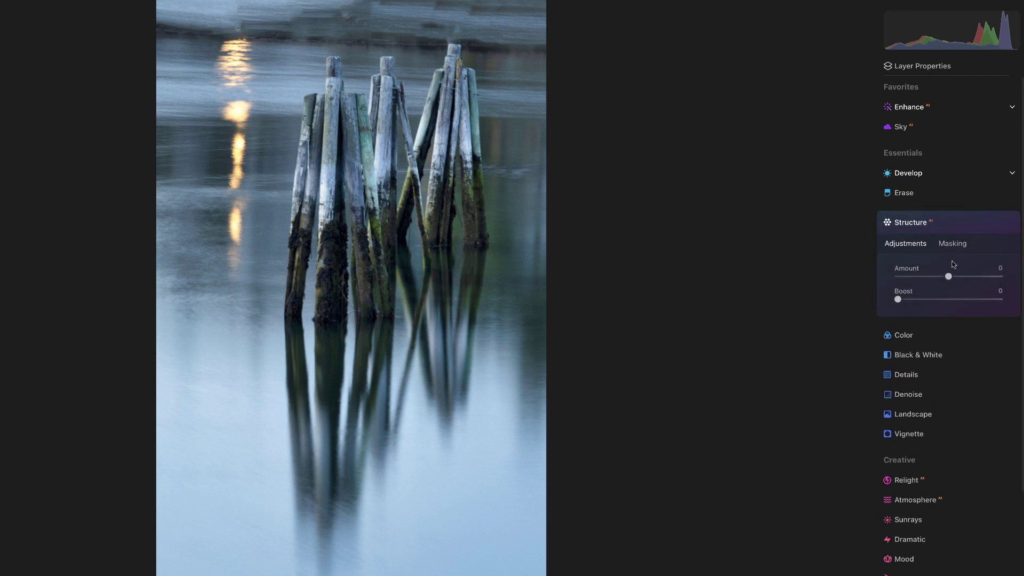
pyautogui.moveTo(951, 277)
pyautogui.mouseDown()
pyautogui.moveTo(991, 277)
pyautogui.moveTo(956, 276)
pyautogui.mouseUp()
pyautogui.moveTo(897, 299); pyautogui.dragTo(965, 278)
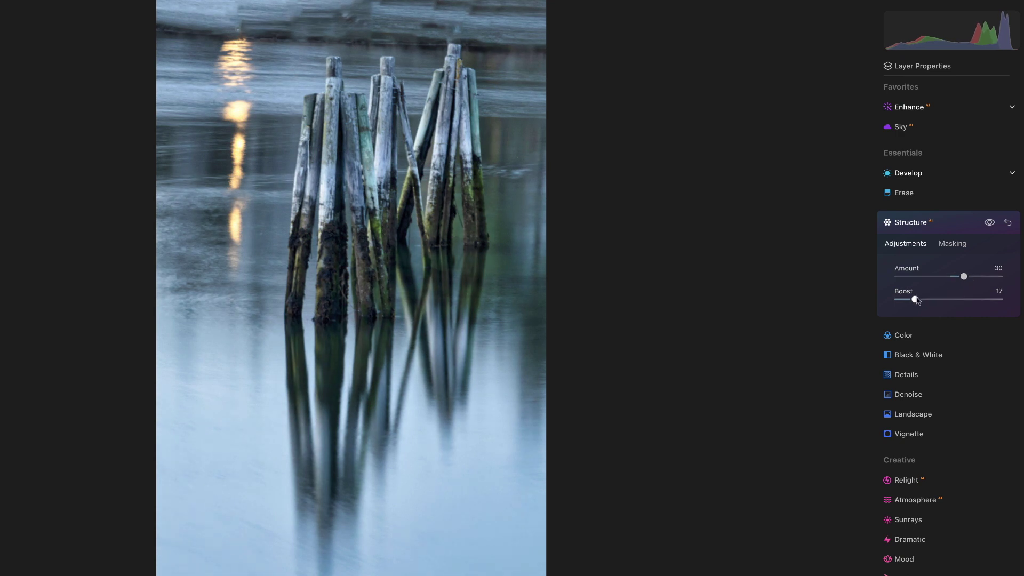
pyautogui.moveTo(916, 300); pyautogui.dragTo(955, 301)
pyautogui.moveTo(954, 301); pyautogui.dragTo(961, 301)
pyautogui.click(989, 222)
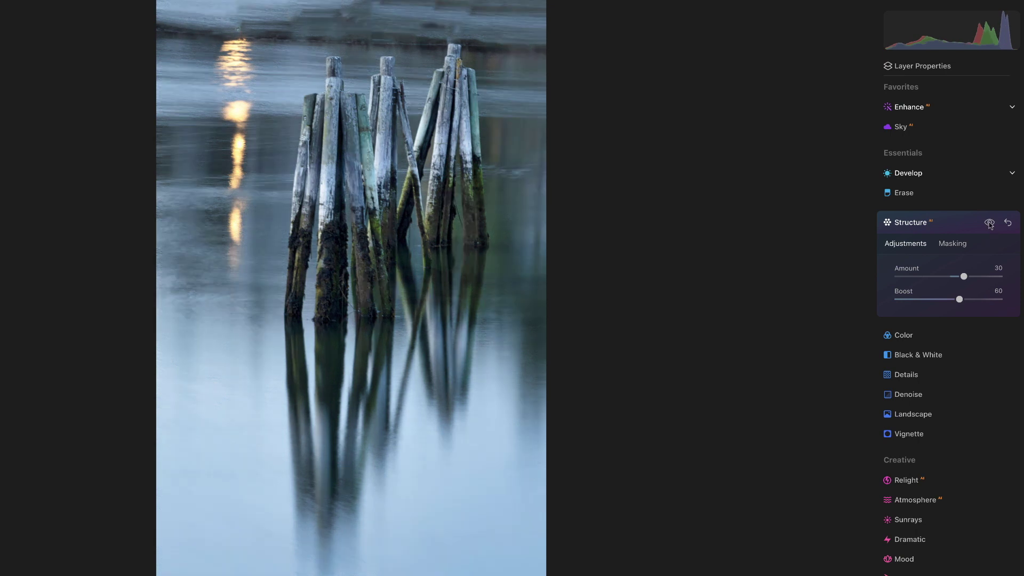
pyautogui.click(989, 223)
pyautogui.click(990, 223)
pyautogui.click(989, 223)
pyautogui.click(990, 223)
pyautogui.click(989, 223)
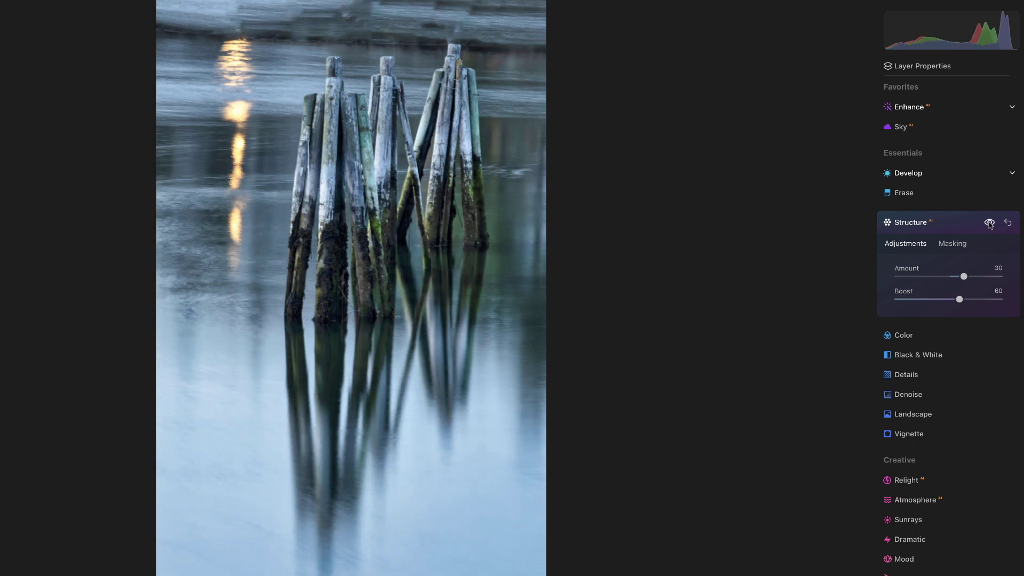
pyautogui.click(989, 222)
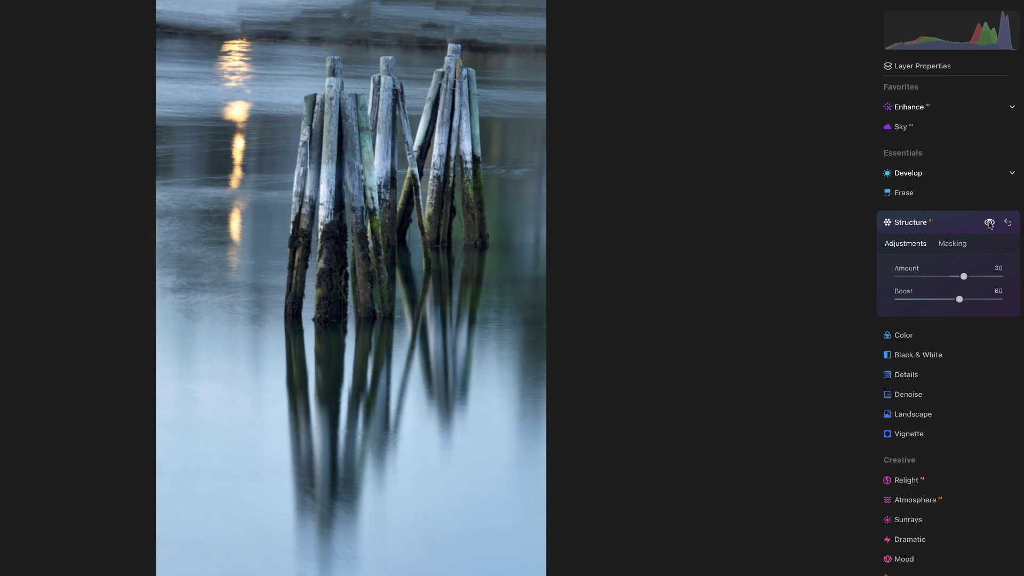
pyautogui.click(990, 223)
pyautogui.click(989, 223)
pyautogui.click(990, 224)
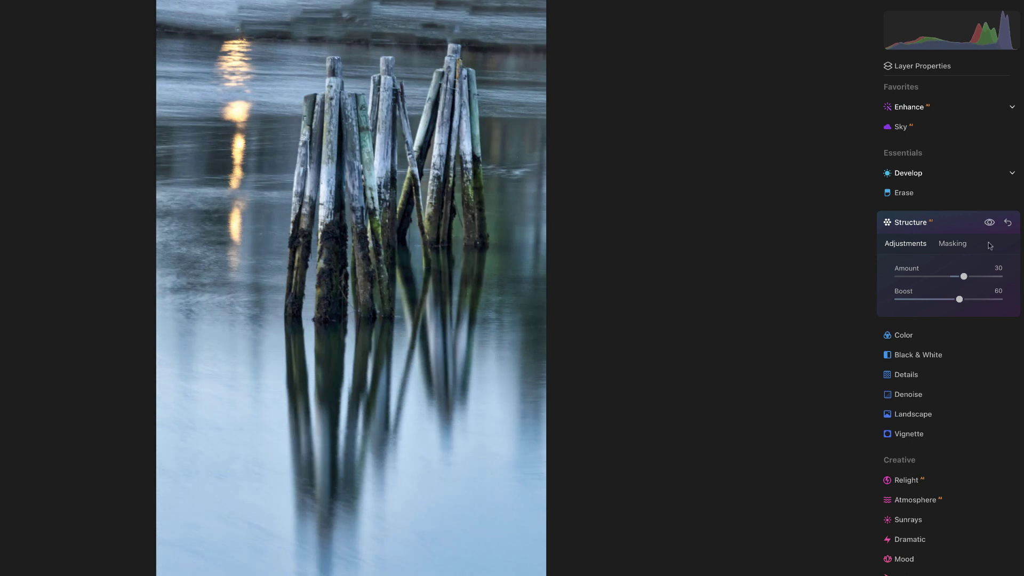
pyautogui.click(1007, 223)
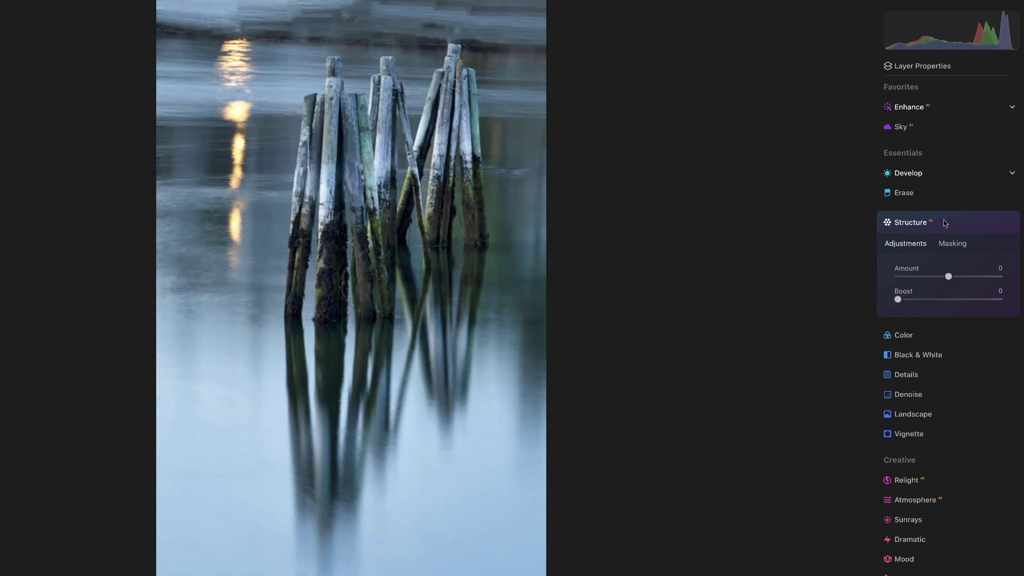
pyautogui.click(910, 225)
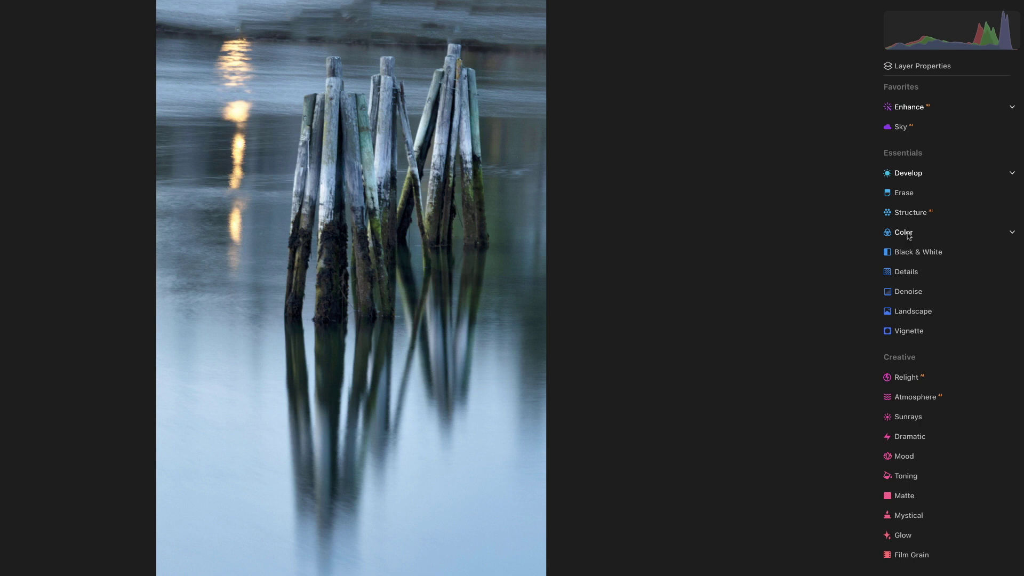
pyautogui.click(908, 235)
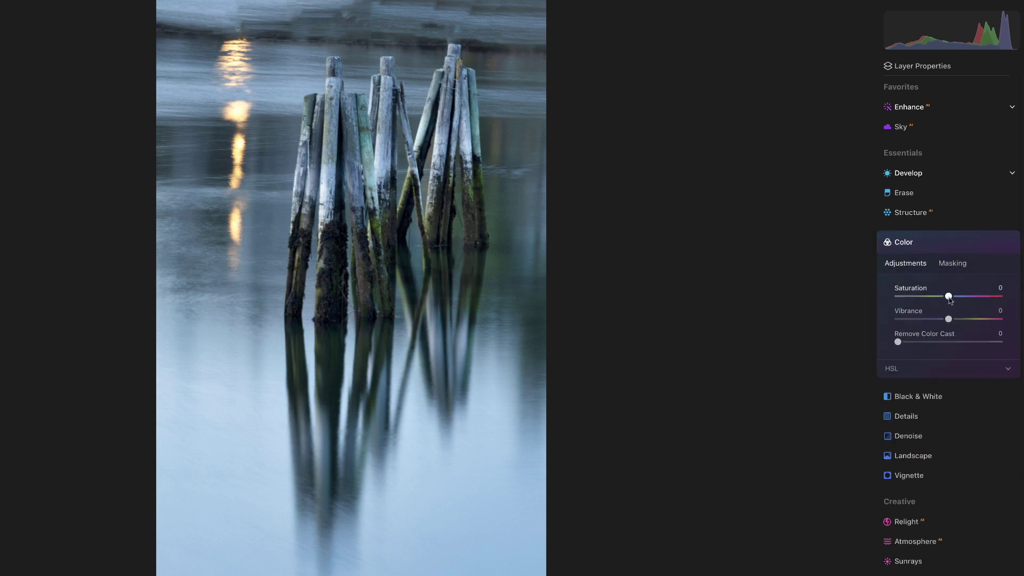
pyautogui.moveTo(950, 300); pyautogui.dragTo(963, 320)
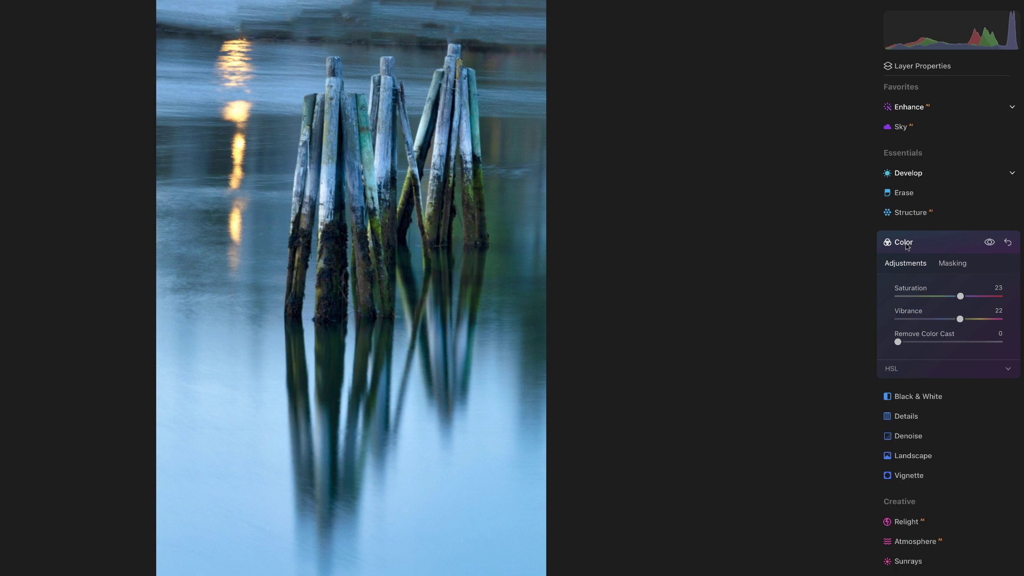
pyautogui.moveTo(960, 319); pyautogui.dragTo(958, 318)
pyautogui.click(900, 243)
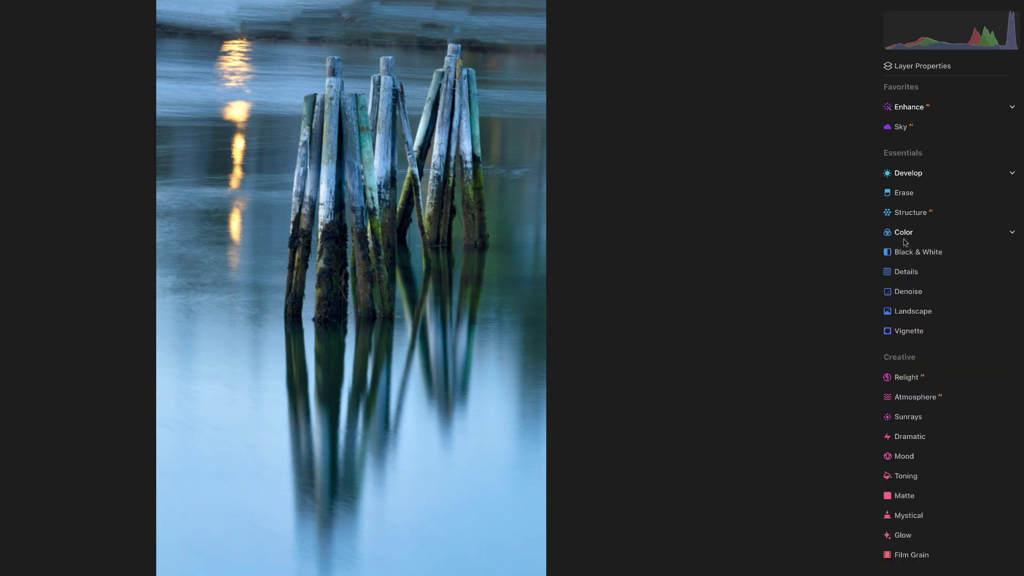
pyautogui.click(919, 316)
pyautogui.scroll(-3, 912, 322)
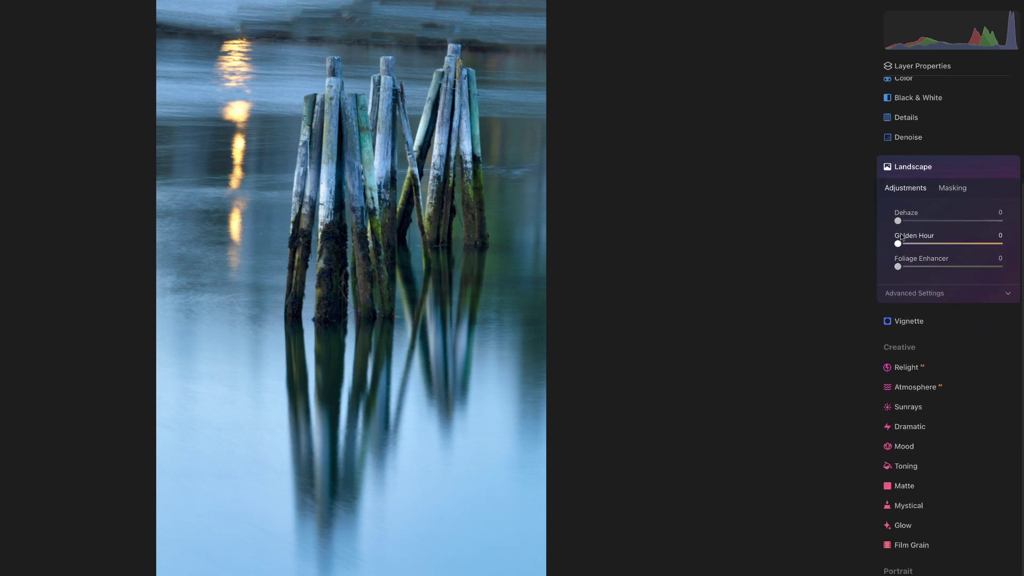
pyautogui.moveTo(897, 220); pyautogui.dragTo(875, 231)
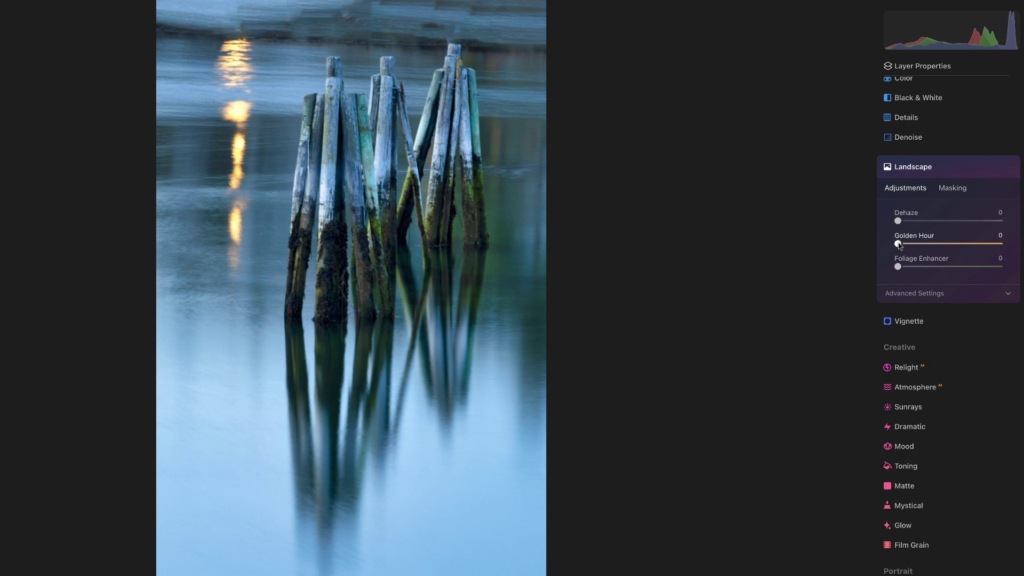
pyautogui.moveTo(905, 243); pyautogui.dragTo(878, 247)
pyautogui.click(901, 170)
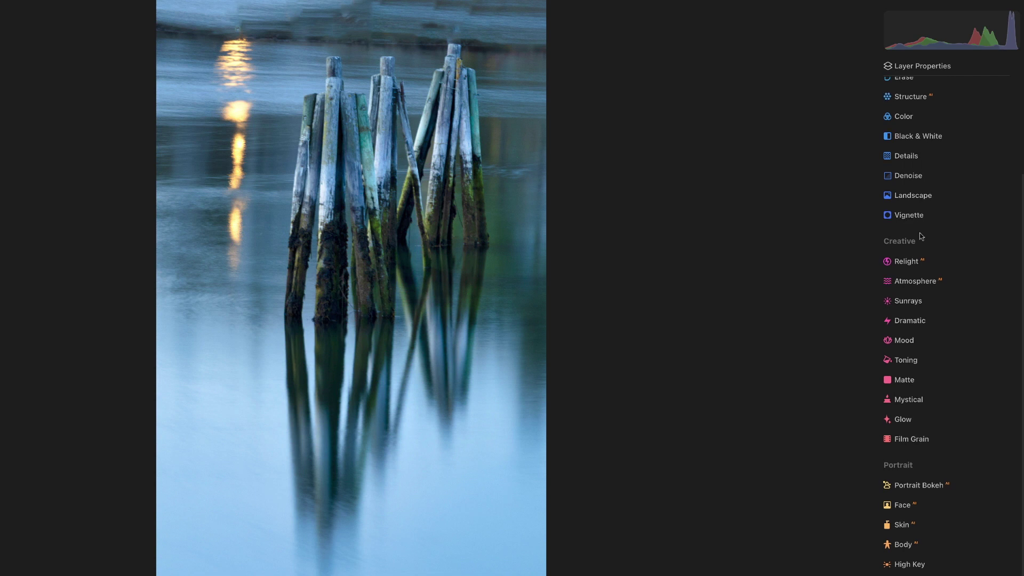
pyautogui.click(916, 284)
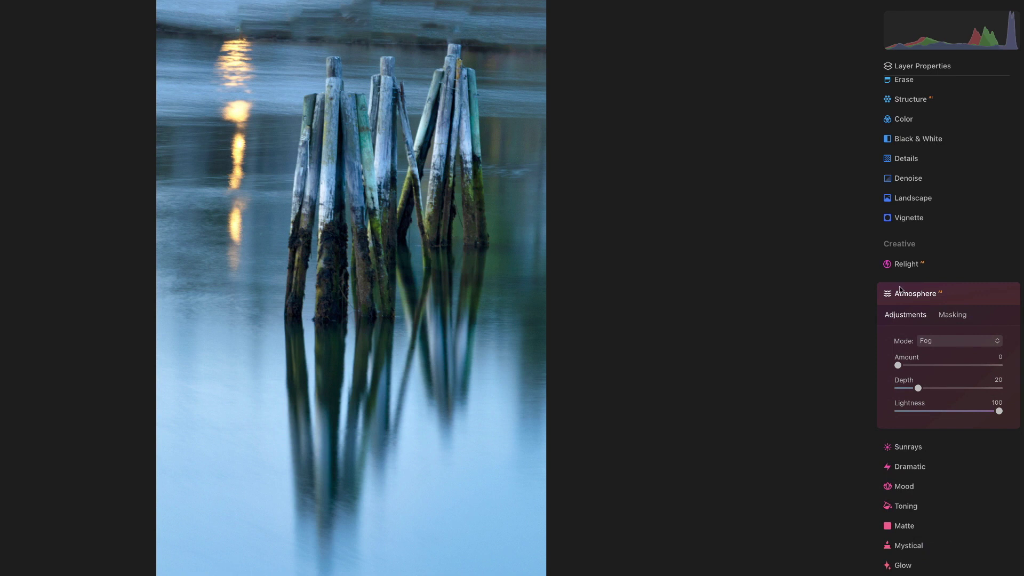
# Try the Layered Fog atmosphere mode at an Amount around 68.
pyautogui.click(975, 342)
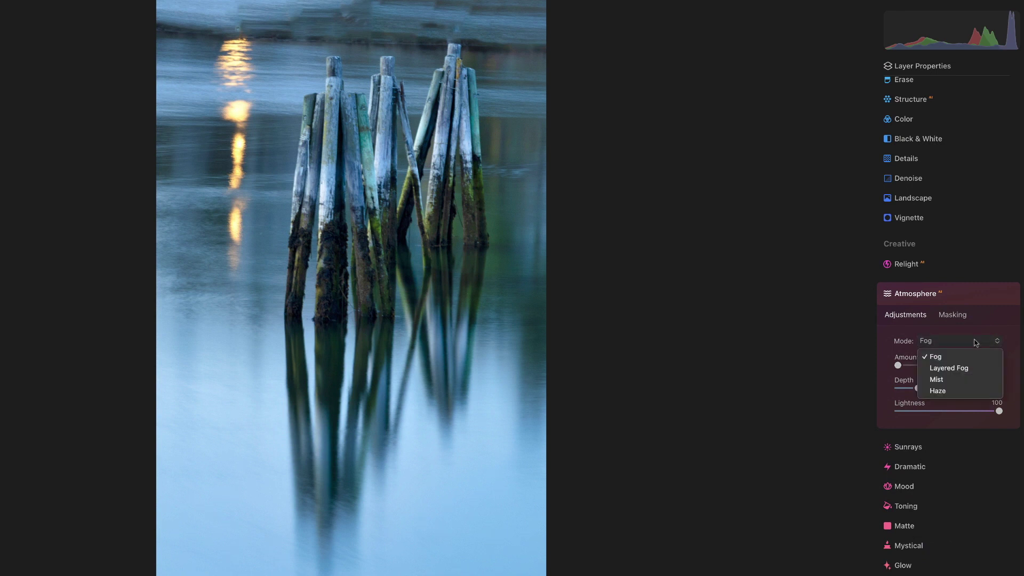
pyautogui.click(955, 368)
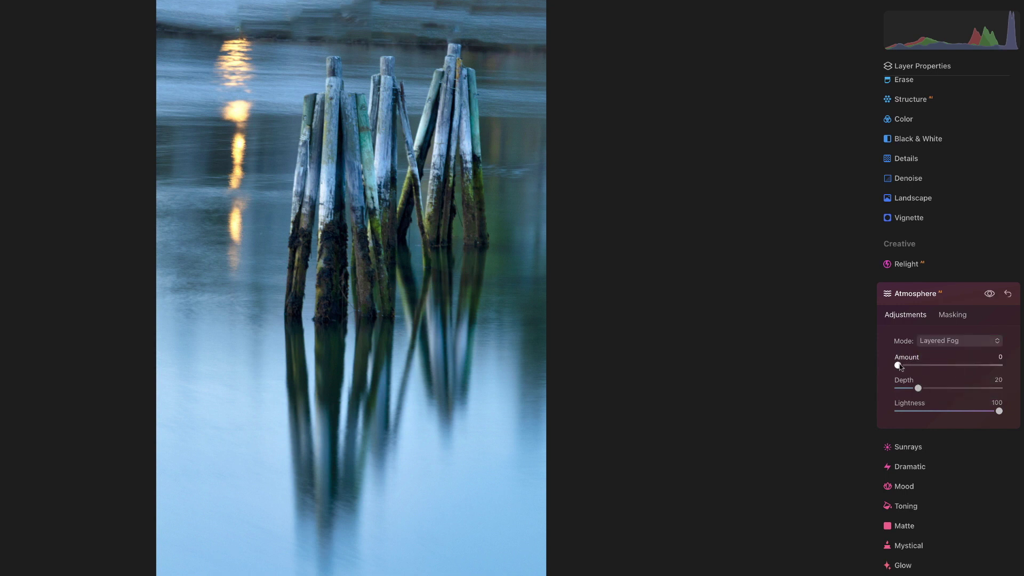
pyautogui.moveTo(898, 365); pyautogui.dragTo(967, 368)
pyautogui.moveTo(959, 366); pyautogui.dragTo(967, 366)
pyautogui.click(990, 294)
pyautogui.click(990, 294)
# Switch the atmosphere back to Fog and lighten it to about 42, comparing before and after.
pyautogui.click(941, 344)
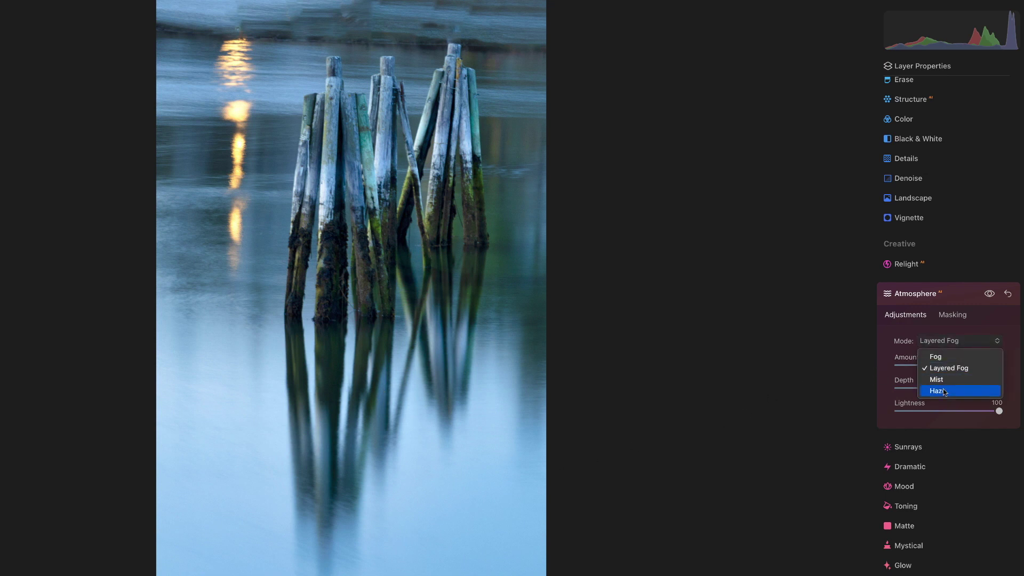
pyautogui.click(941, 357)
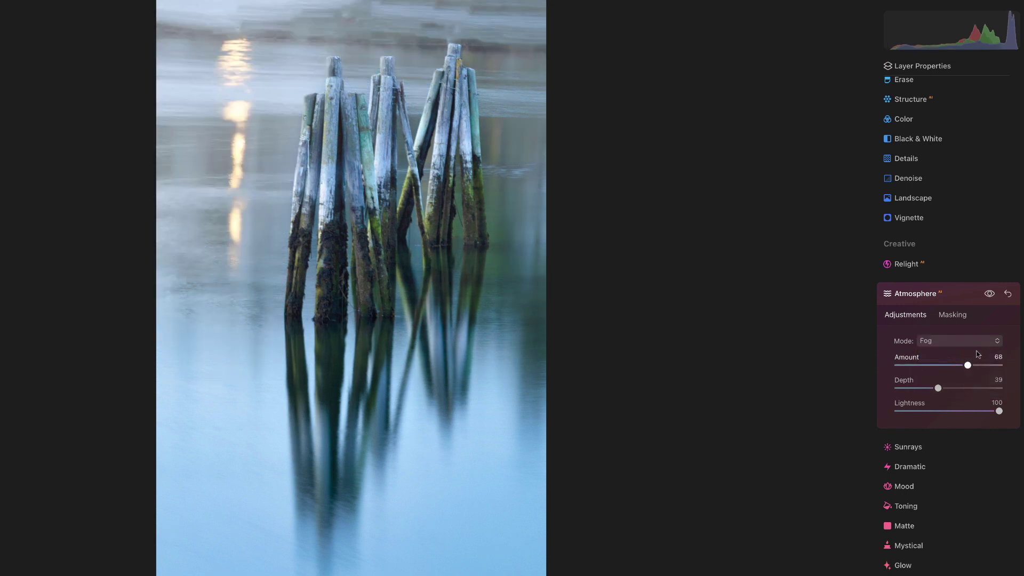
pyautogui.click(990, 294)
pyautogui.click(990, 295)
pyautogui.moveTo(968, 365); pyautogui.dragTo(936, 368)
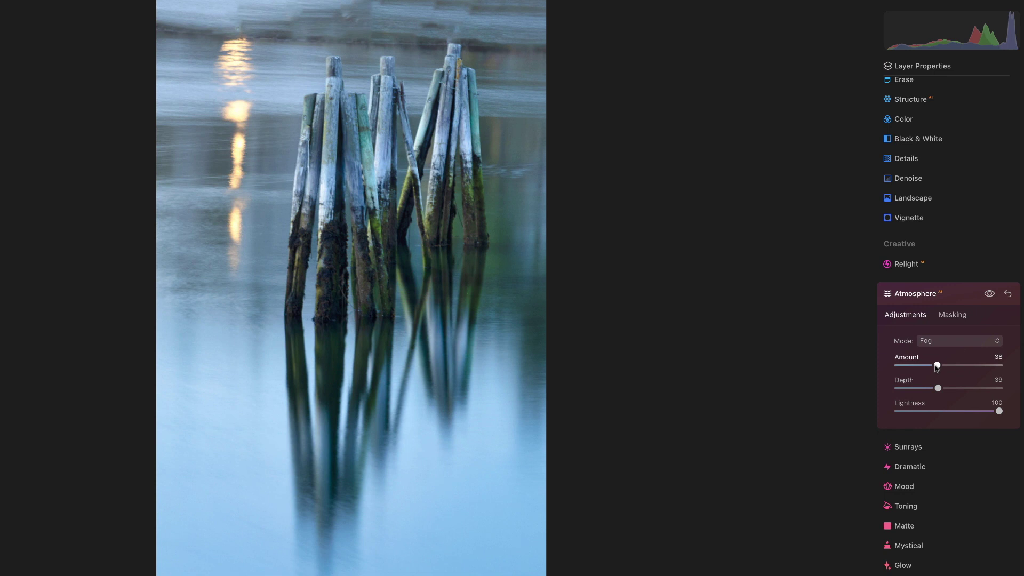
pyautogui.click(990, 294)
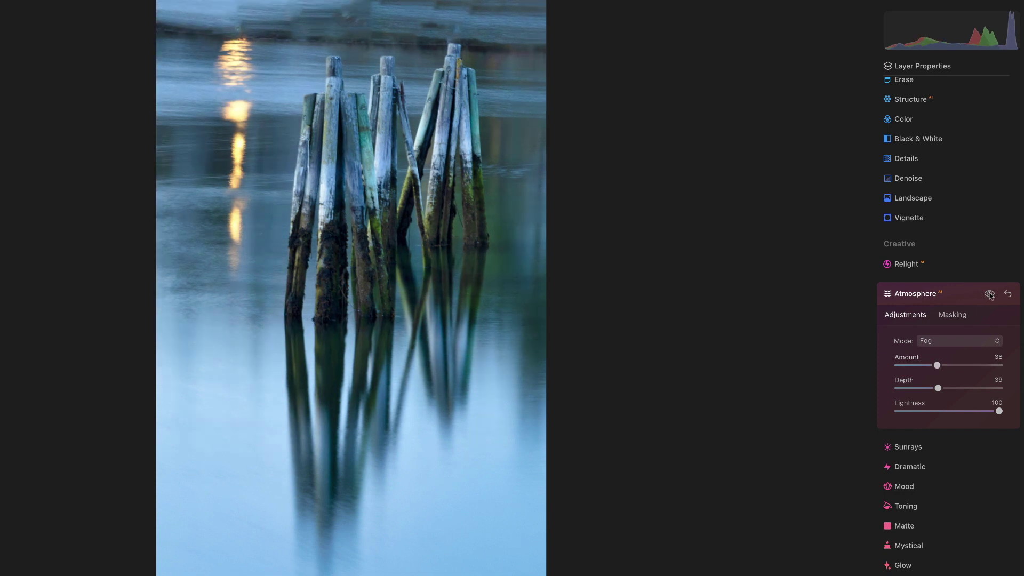
pyautogui.click(990, 295)
pyautogui.click(990, 294)
pyautogui.click(989, 295)
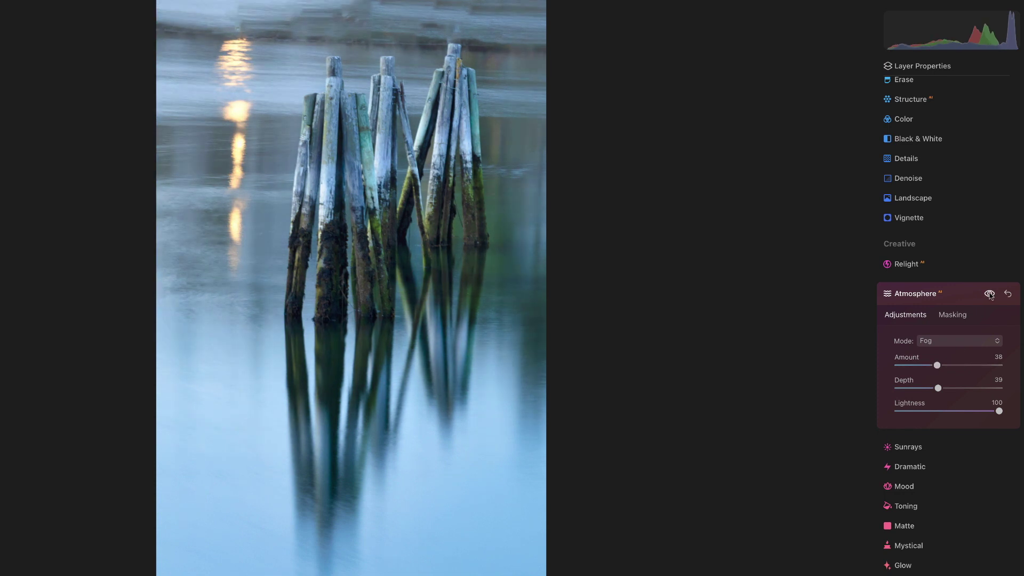
# Reduce the fog to Amount 27 with Depth 29 and compare the result.
pyautogui.moveTo(936, 366); pyautogui.dragTo(928, 389)
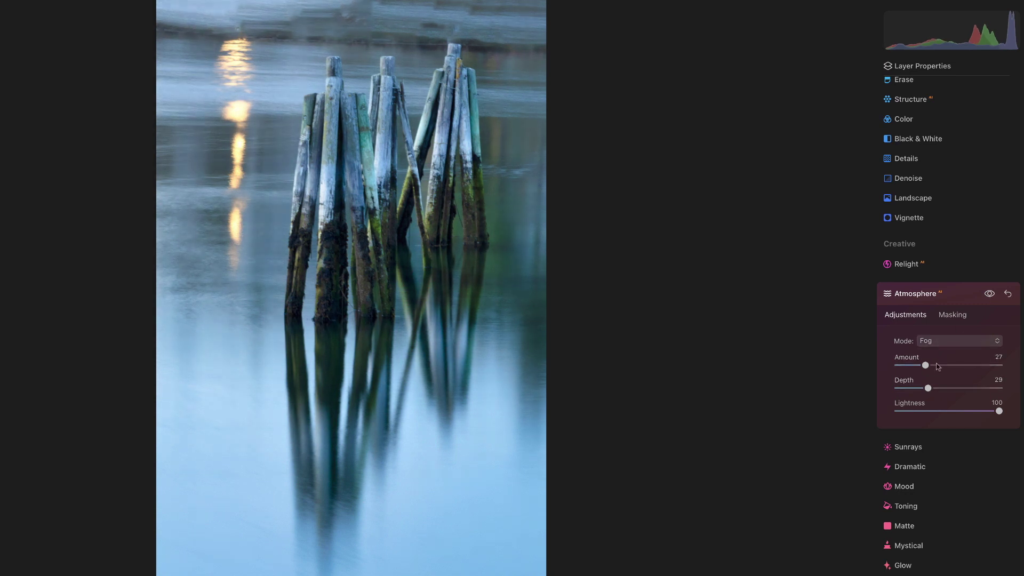
pyautogui.click(990, 294)
pyautogui.click(990, 294)
pyautogui.click(990, 295)
pyautogui.click(990, 295)
pyautogui.click(904, 293)
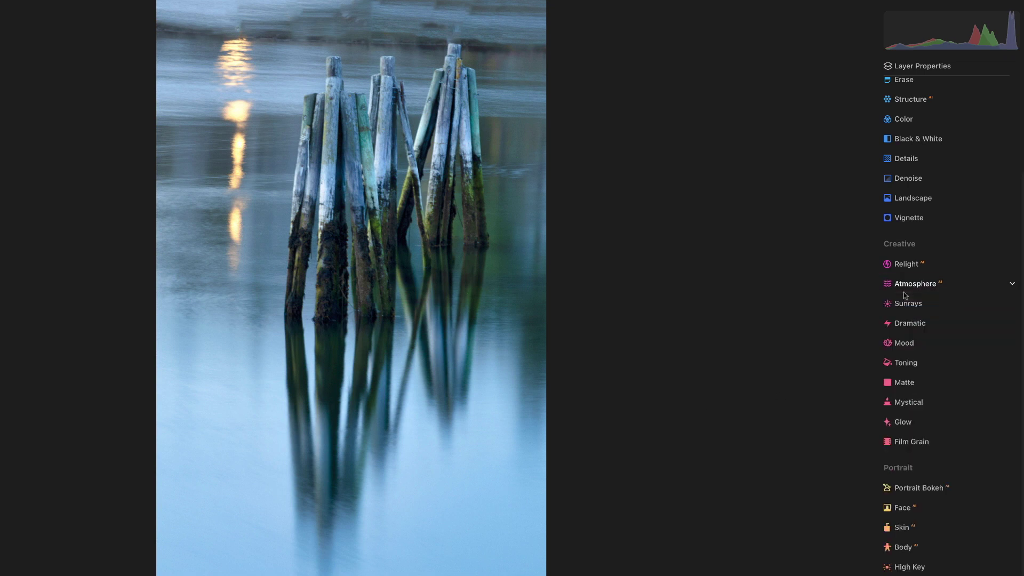
# Add a Dramatic effect at Amount 30 with Saturation 13, comparing before and after.
pyautogui.click(912, 323)
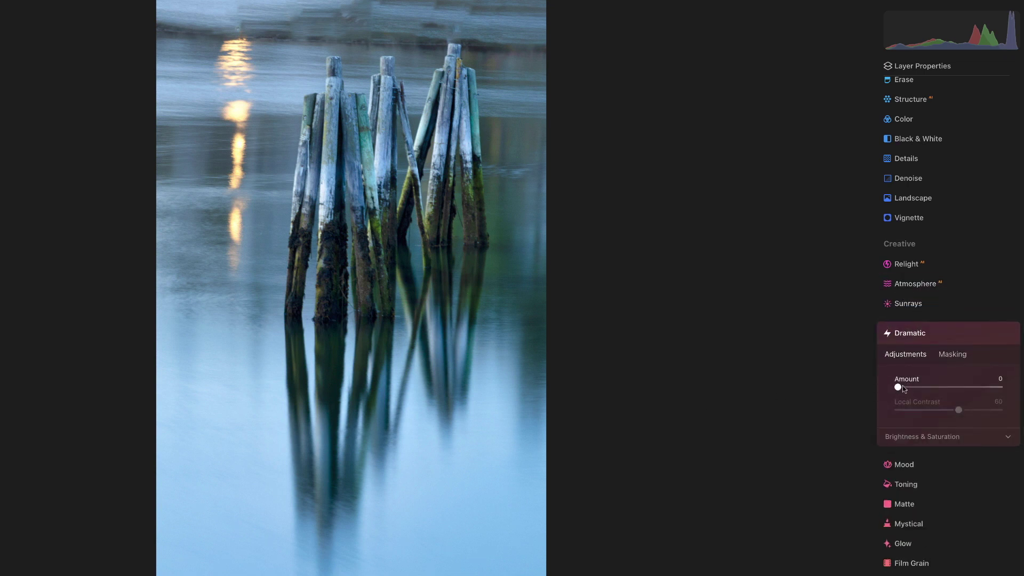
pyautogui.moveTo(900, 387); pyautogui.dragTo(929, 398)
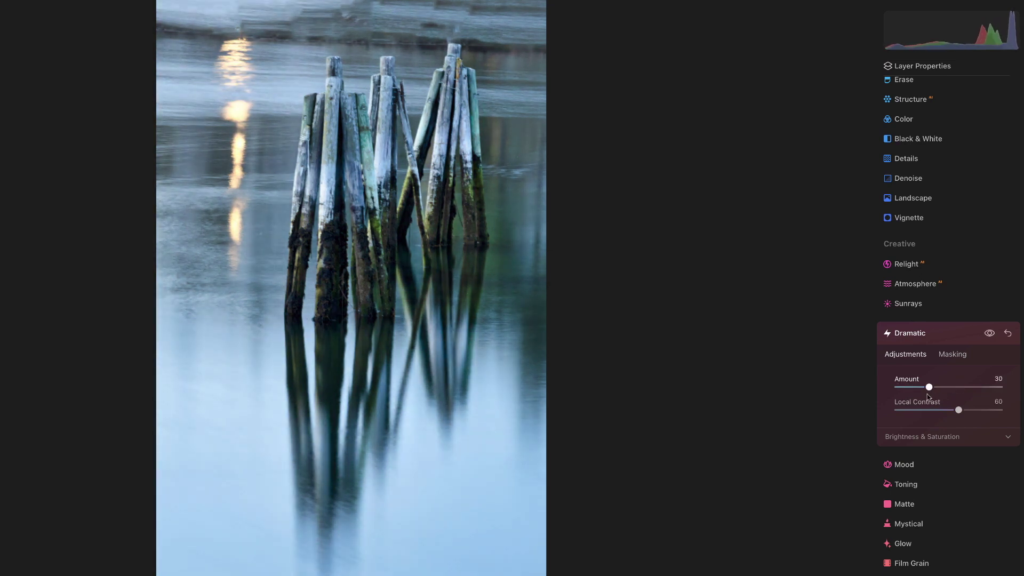
pyautogui.click(933, 437)
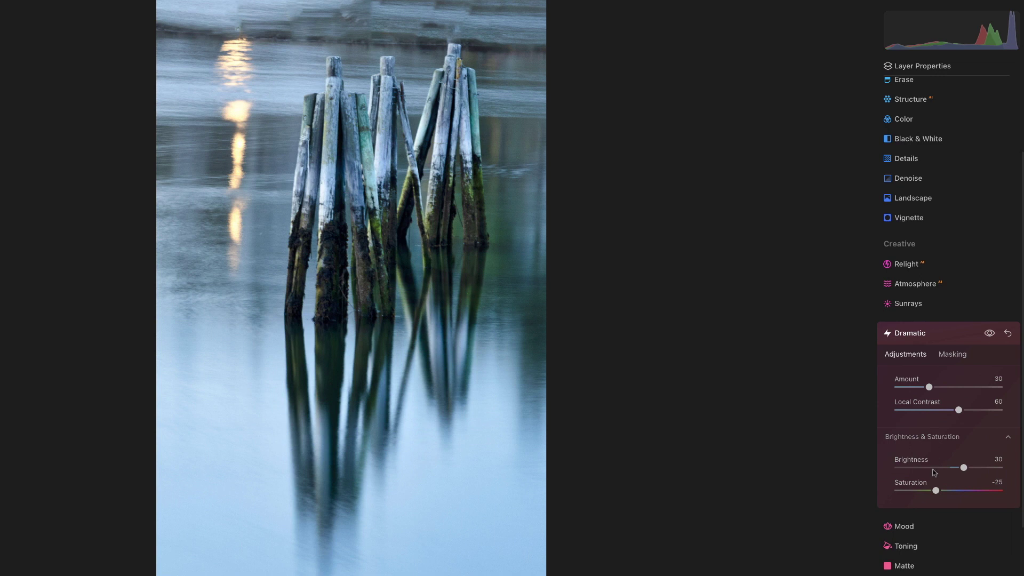
pyautogui.click(937, 489)
pyautogui.moveTo(937, 487); pyautogui.dragTo(957, 492)
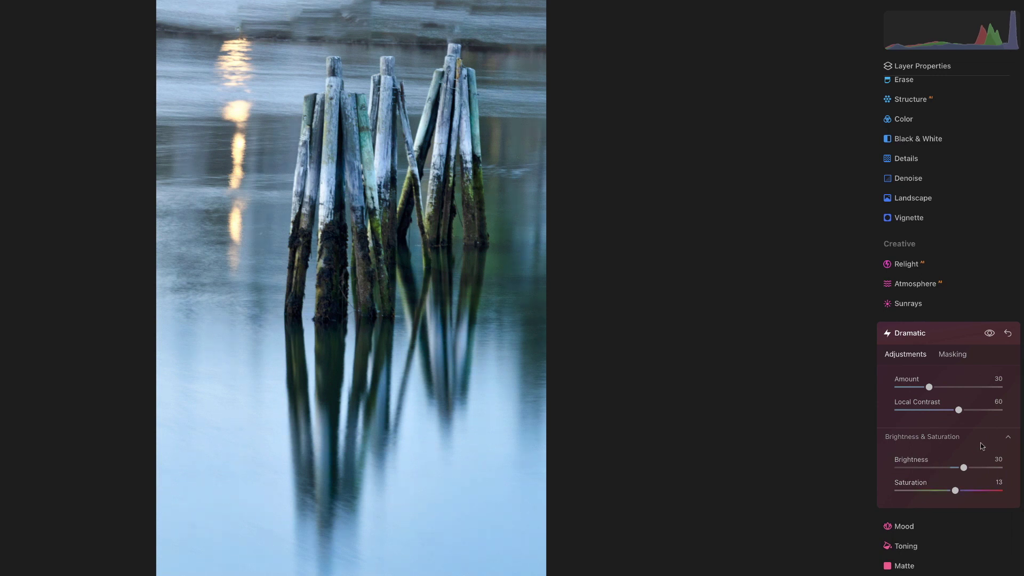
pyautogui.click(990, 336)
pyautogui.click(990, 335)
pyautogui.click(990, 335)
pyautogui.click(990, 335)
pyautogui.click(989, 336)
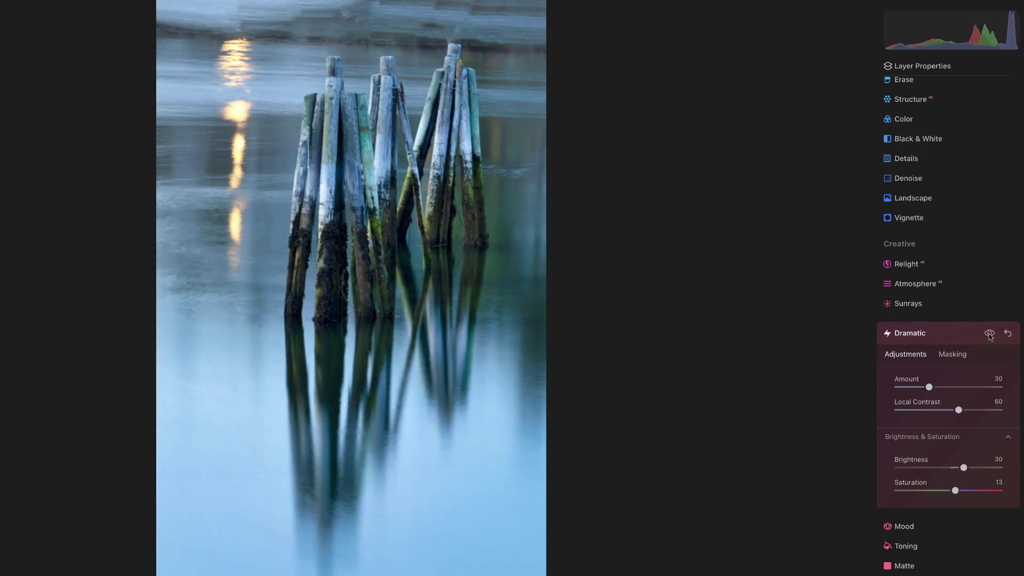
pyautogui.click(990, 336)
pyautogui.click(954, 333)
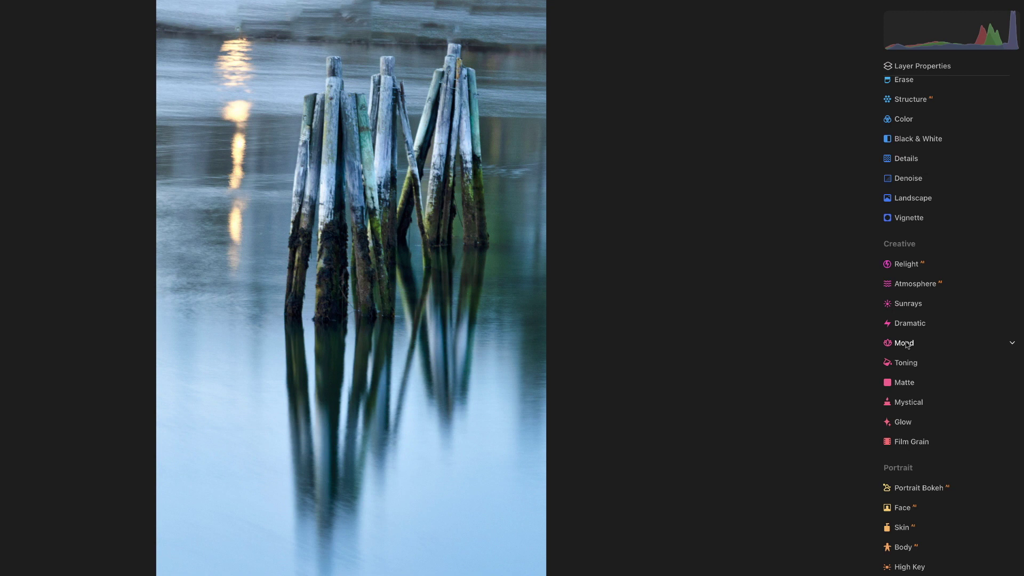
# Set the Mood Amount to 90 and Saturation to 18, leaving the LUT unchosen.
pyautogui.click(907, 343)
pyautogui.scroll(-2, 885, 349)
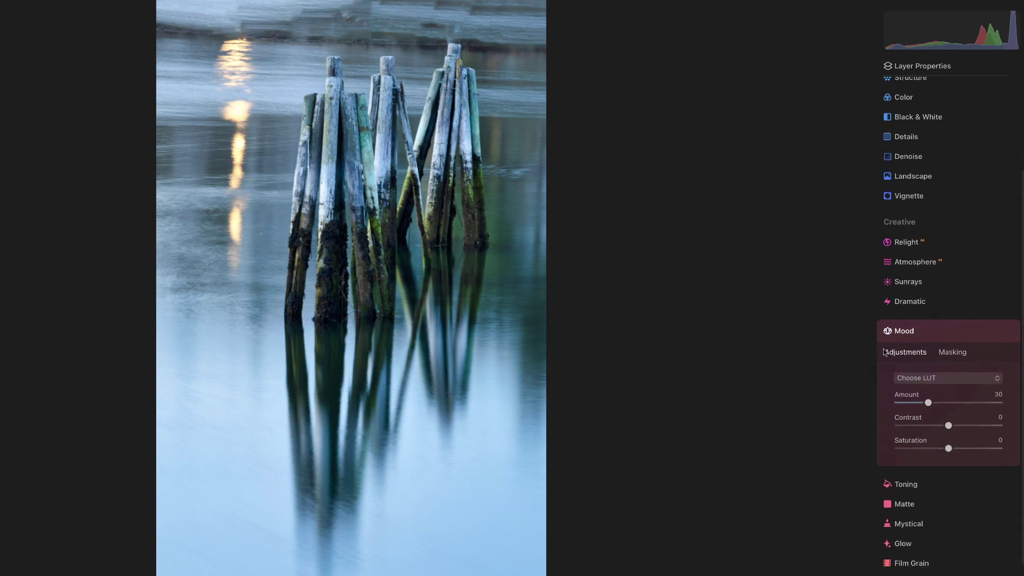
pyautogui.click(941, 379)
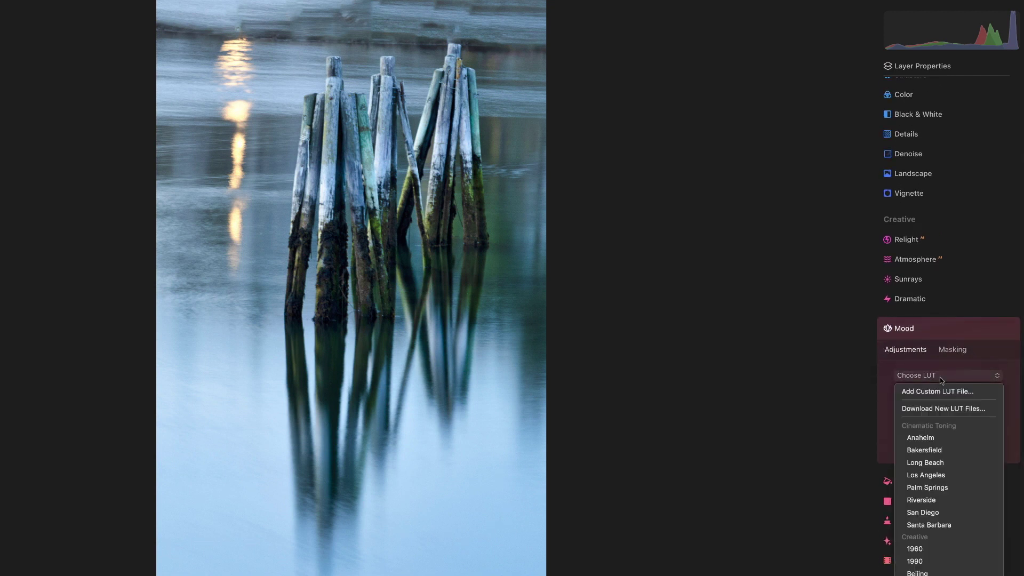
pyautogui.click(856, 372)
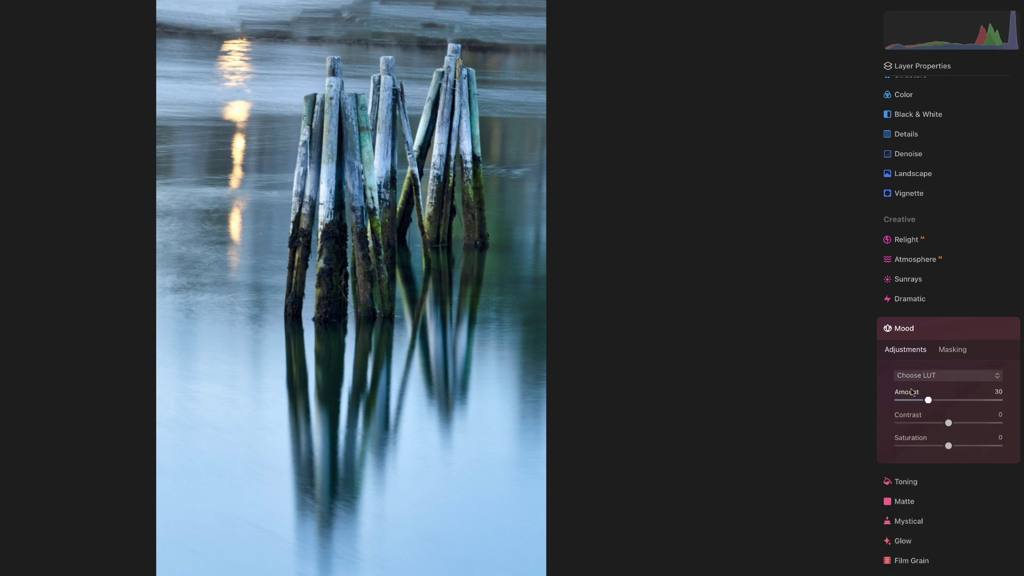
pyautogui.moveTo(935, 400); pyautogui.dragTo(996, 403)
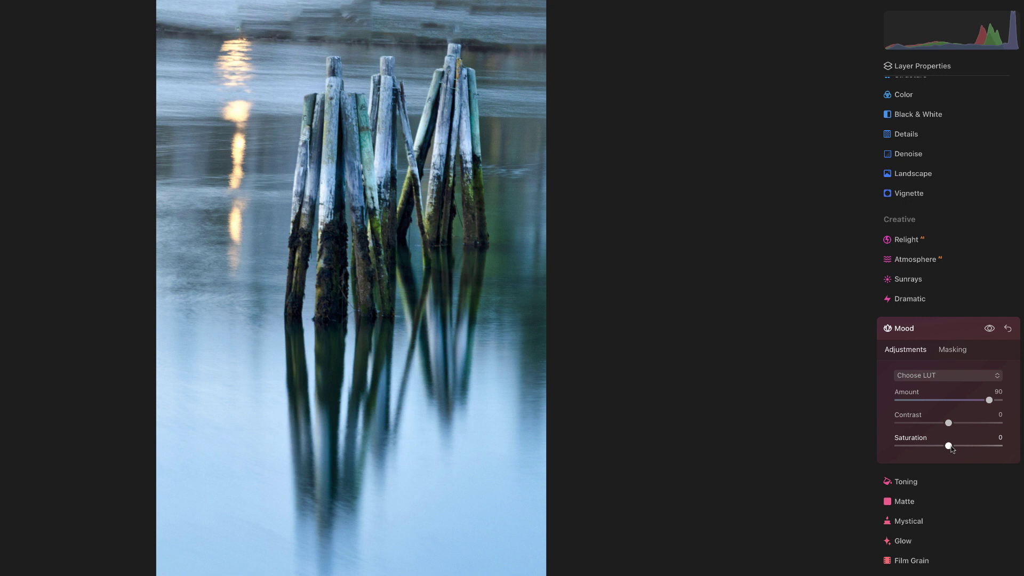
pyautogui.moveTo(950, 445); pyautogui.dragTo(960, 447)
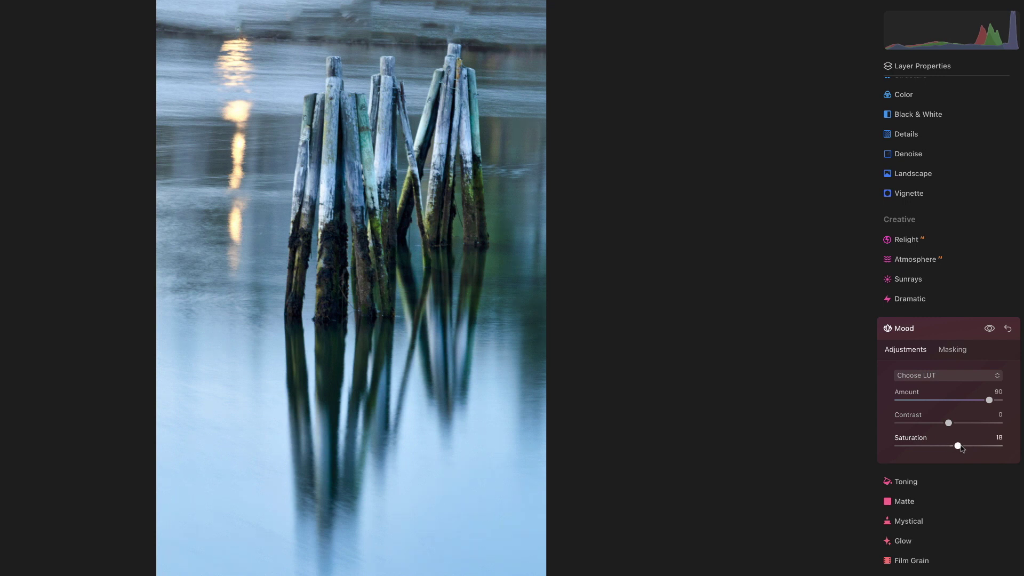
# Try the Bakersfield, Los Angeles and Santa Barbara Mood LUTs.
pyautogui.click(962, 376)
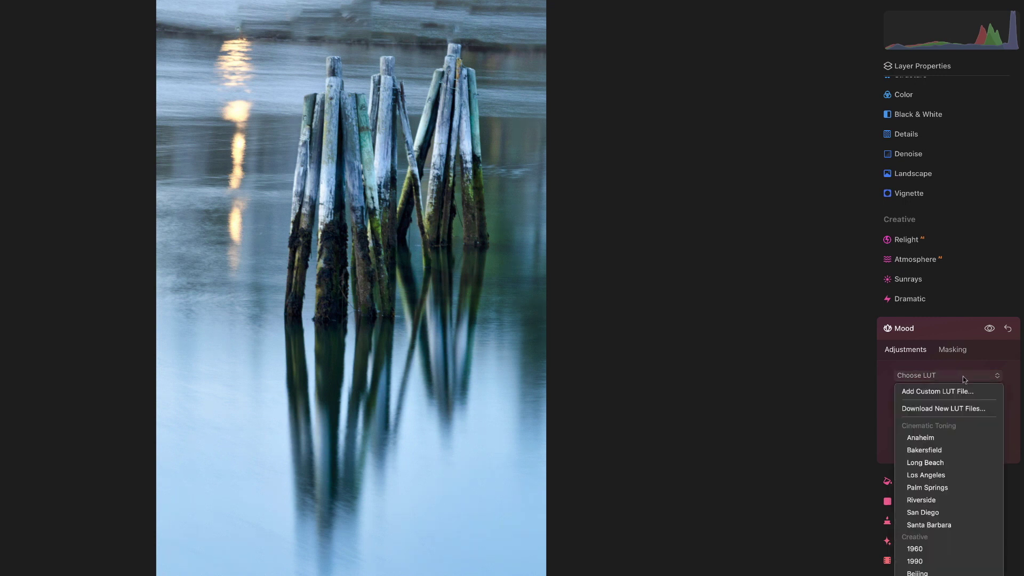
pyautogui.click(943, 450)
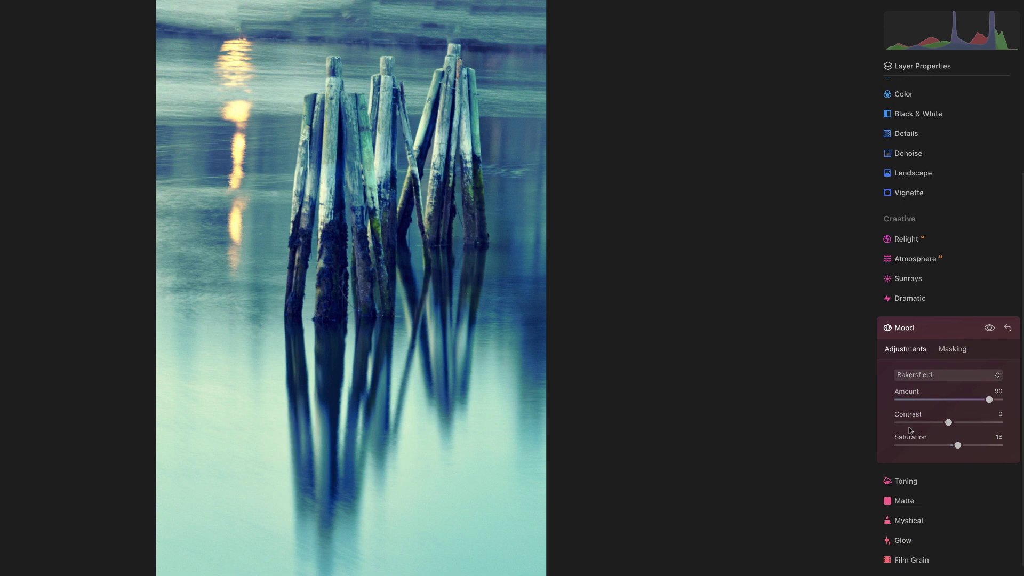
pyautogui.scroll(-2, 910, 430)
pyautogui.click(946, 342)
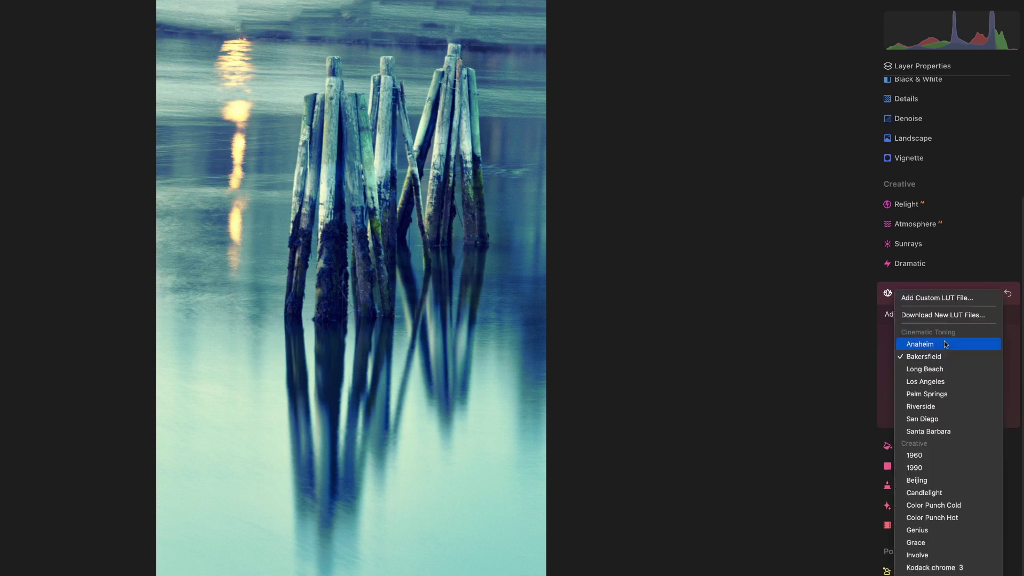
pyautogui.click(945, 380)
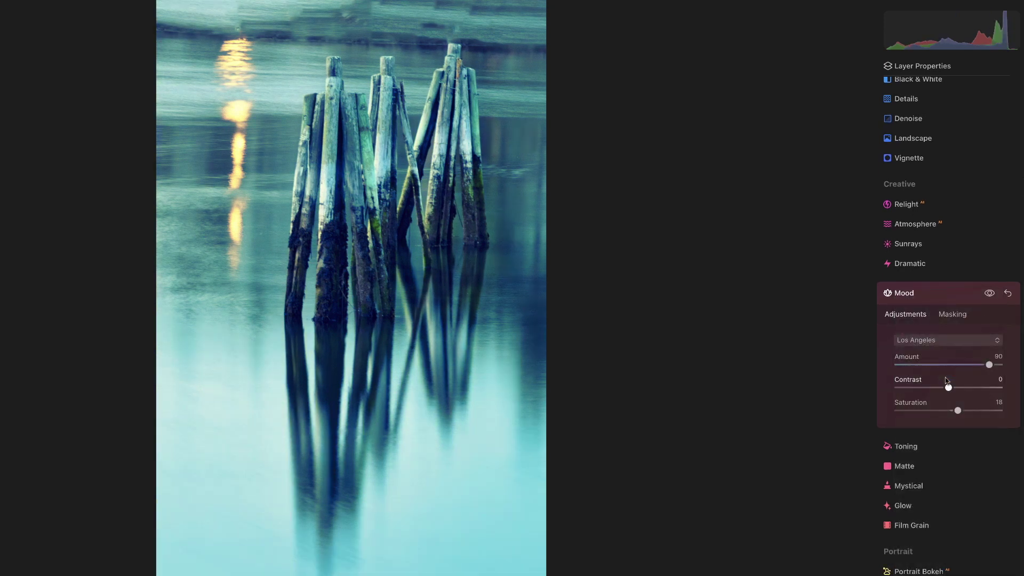
pyautogui.click(945, 341)
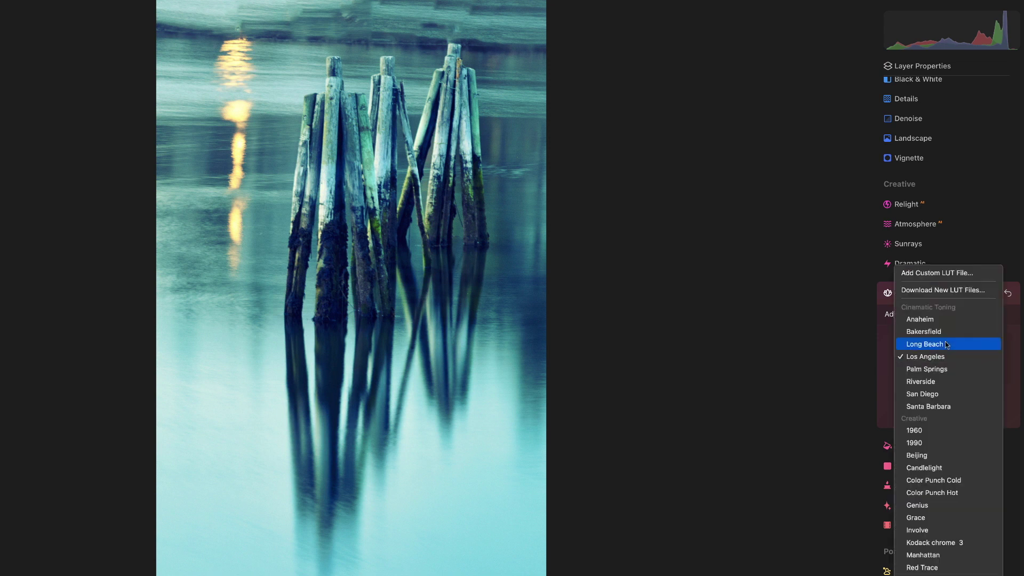
pyautogui.click(937, 406)
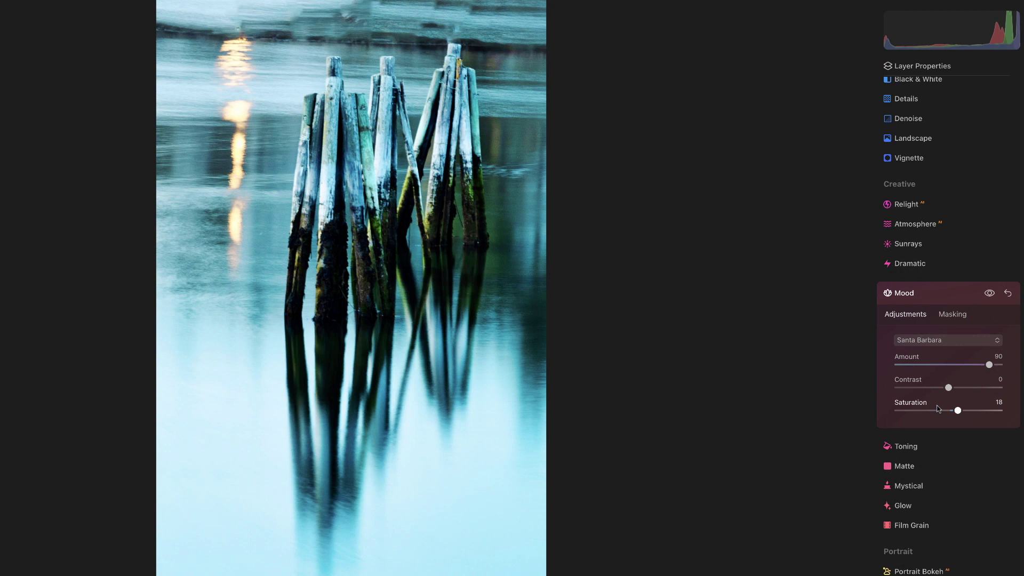
# Preview the 1990, Genius, Manhattan and Wooden LUT looks on the photo.
pyautogui.click(940, 339)
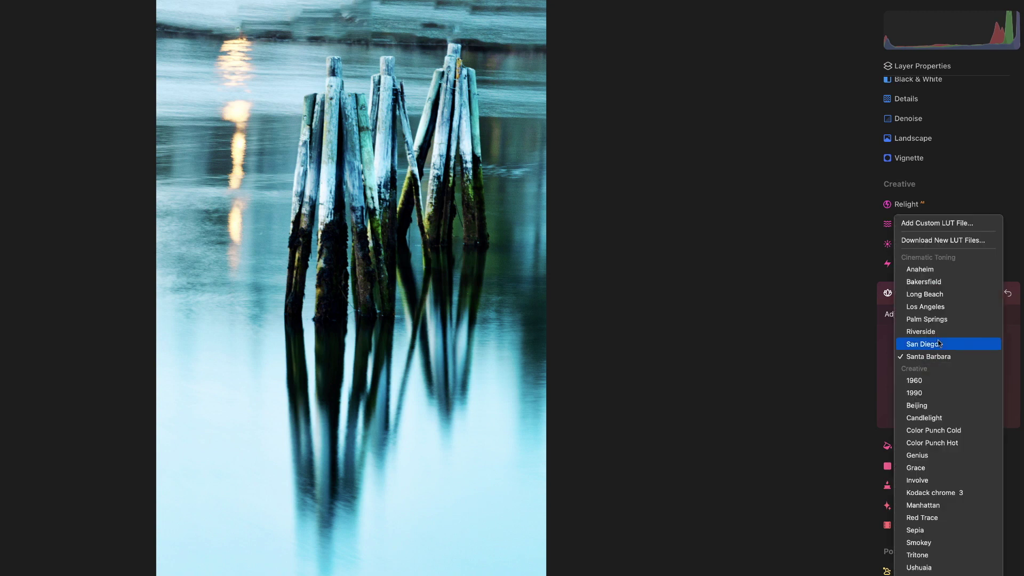
pyautogui.click(938, 393)
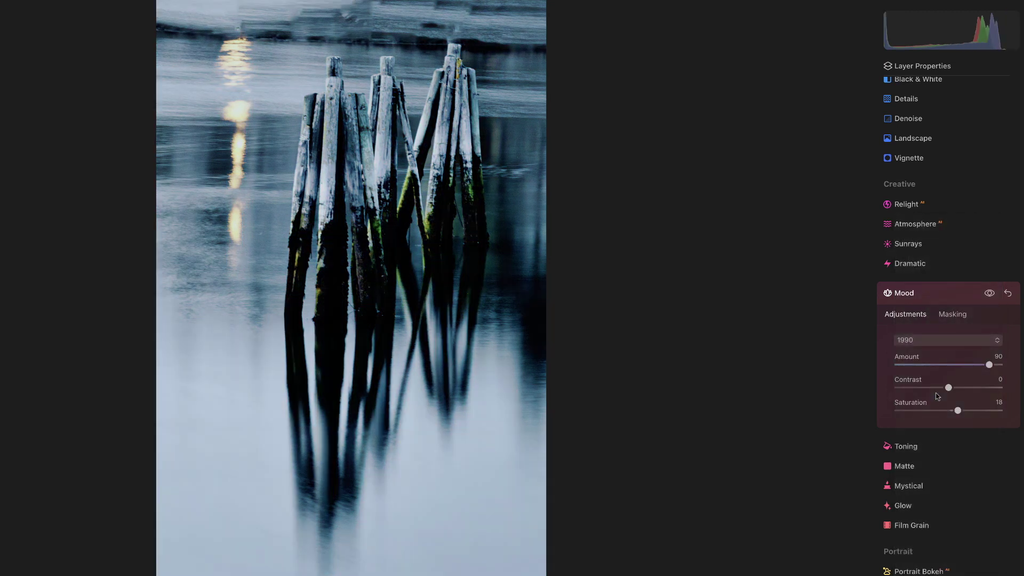
pyautogui.click(935, 340)
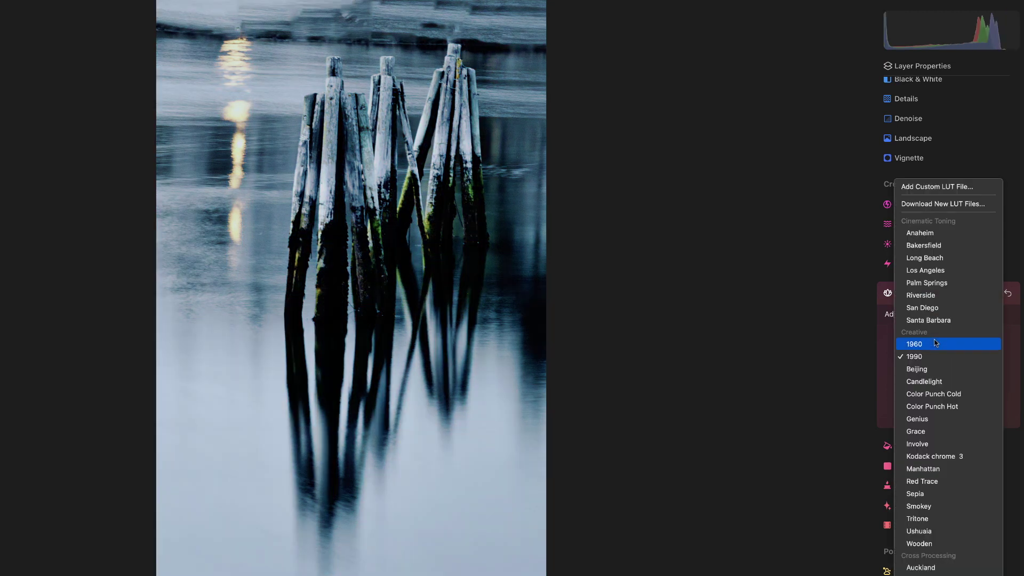
pyautogui.click(935, 418)
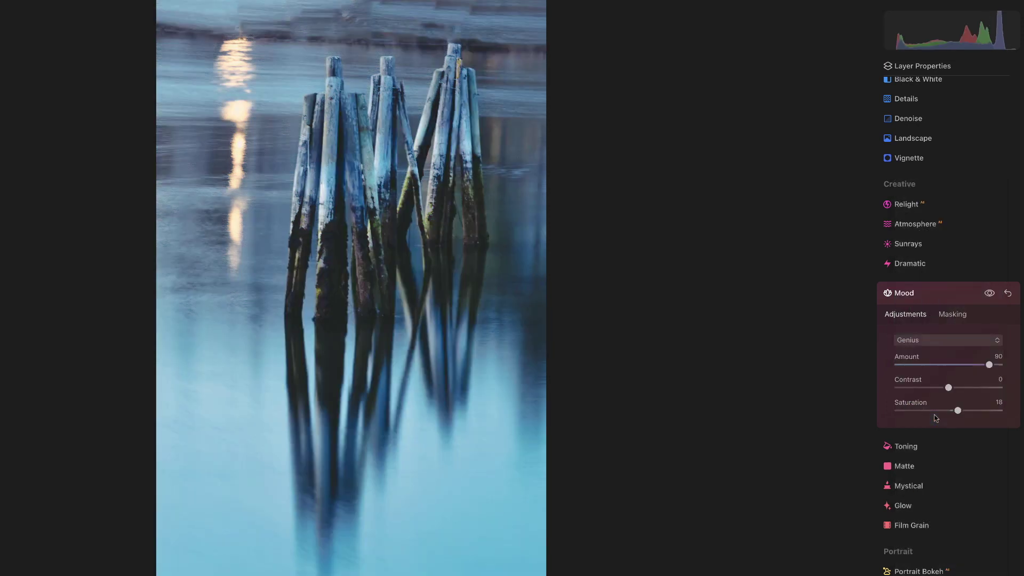
pyautogui.click(938, 341)
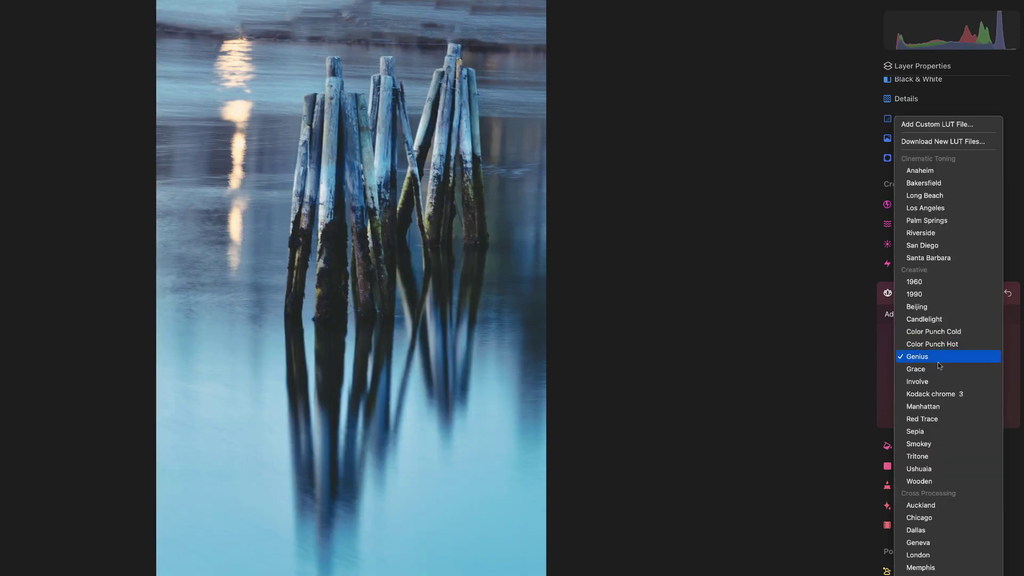
pyautogui.click(934, 408)
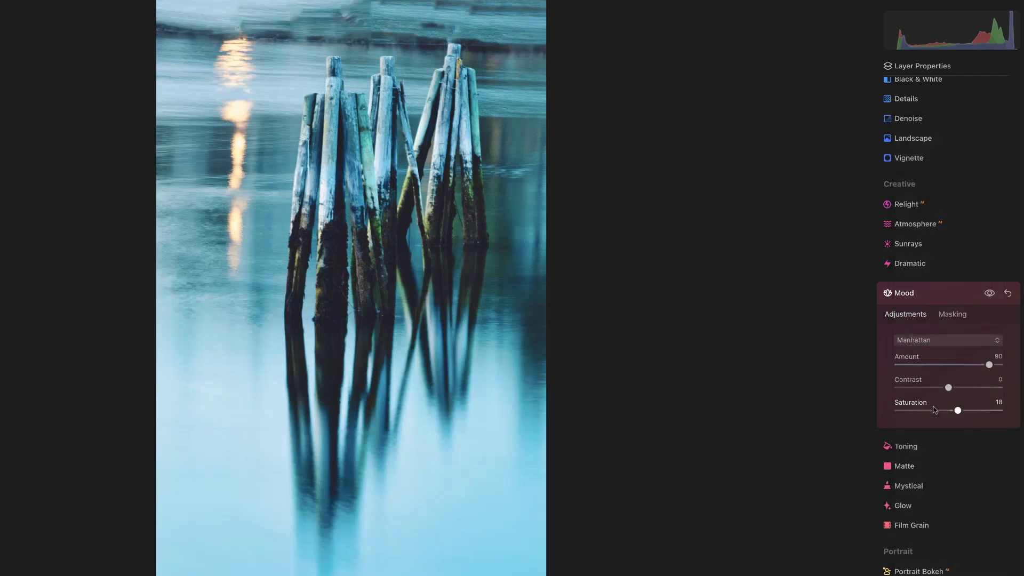
pyautogui.click(937, 342)
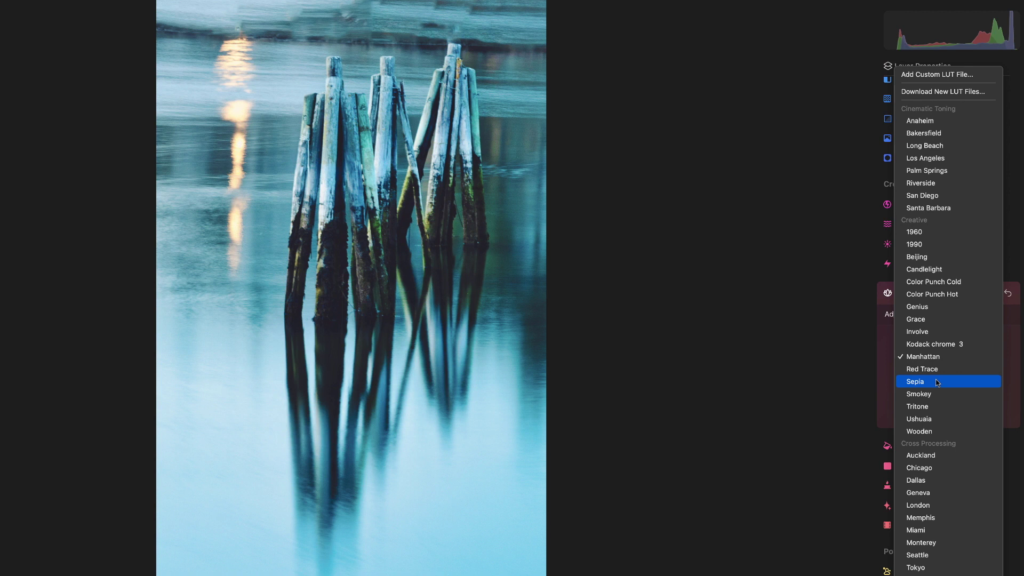
pyautogui.click(936, 437)
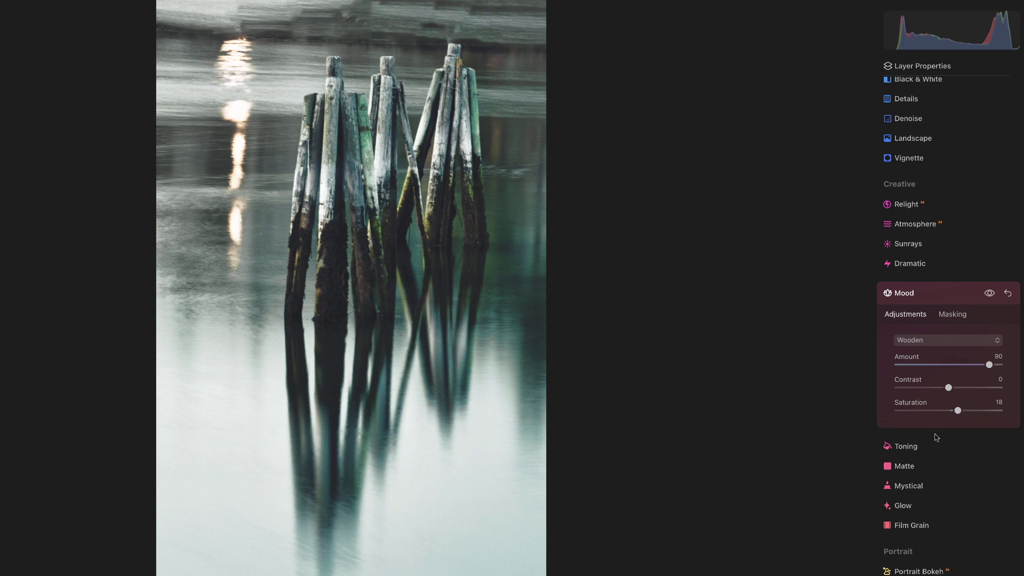
# Try the Dallas and London looks, then settle on the Tokyo LUT.
pyautogui.click(935, 342)
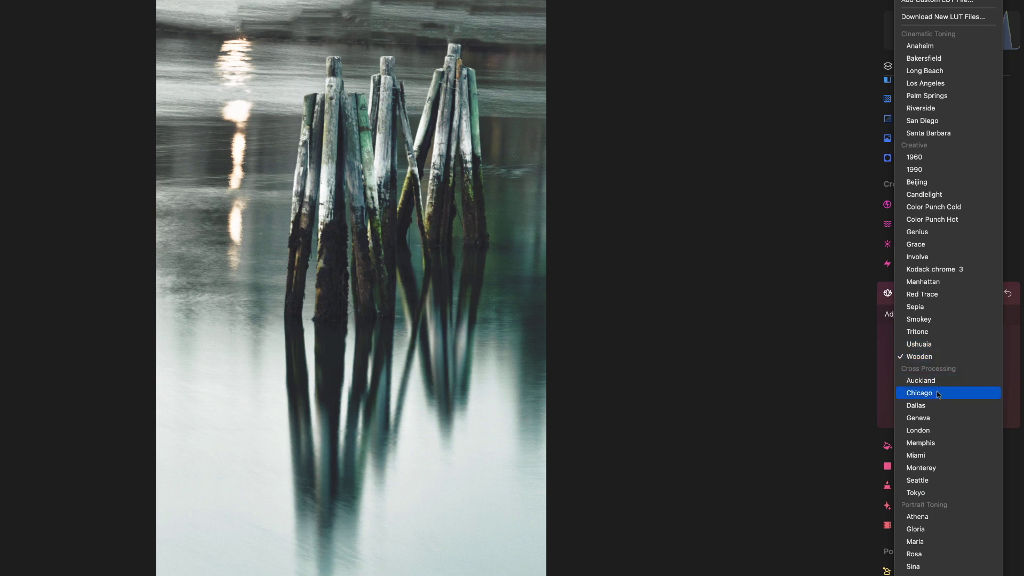
pyautogui.click(936, 407)
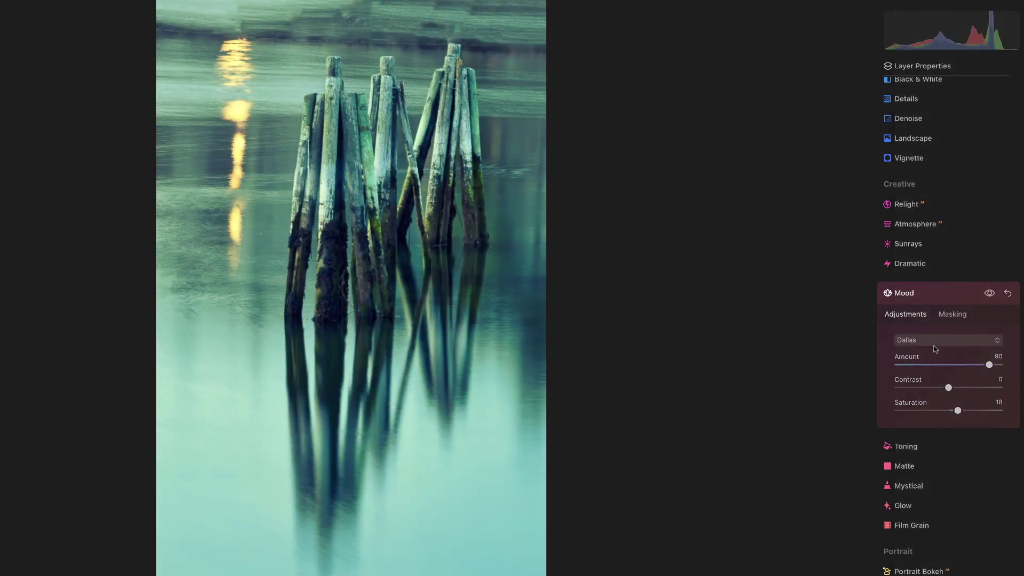
pyautogui.click(934, 341)
pyautogui.click(939, 382)
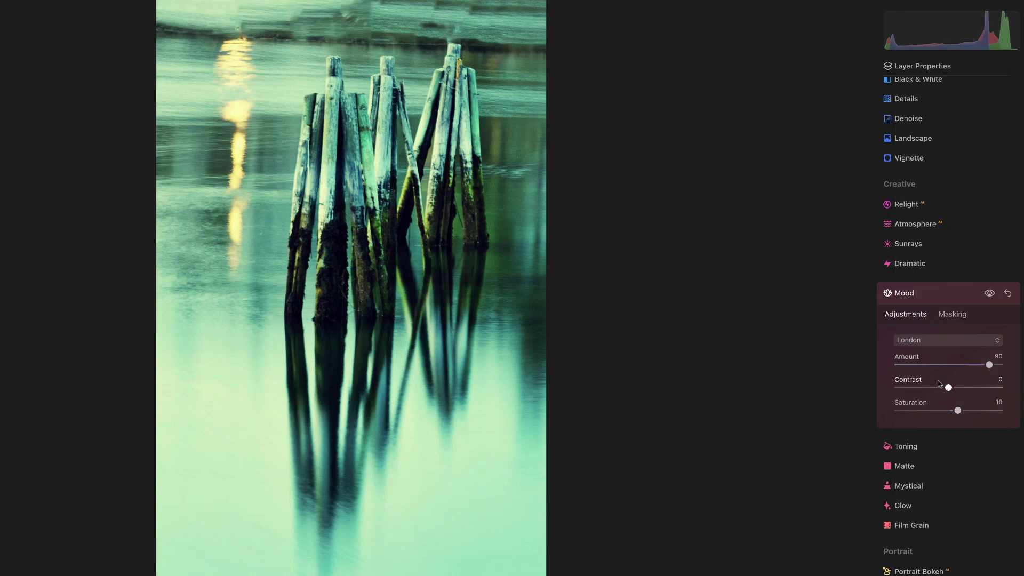
pyautogui.click(937, 343)
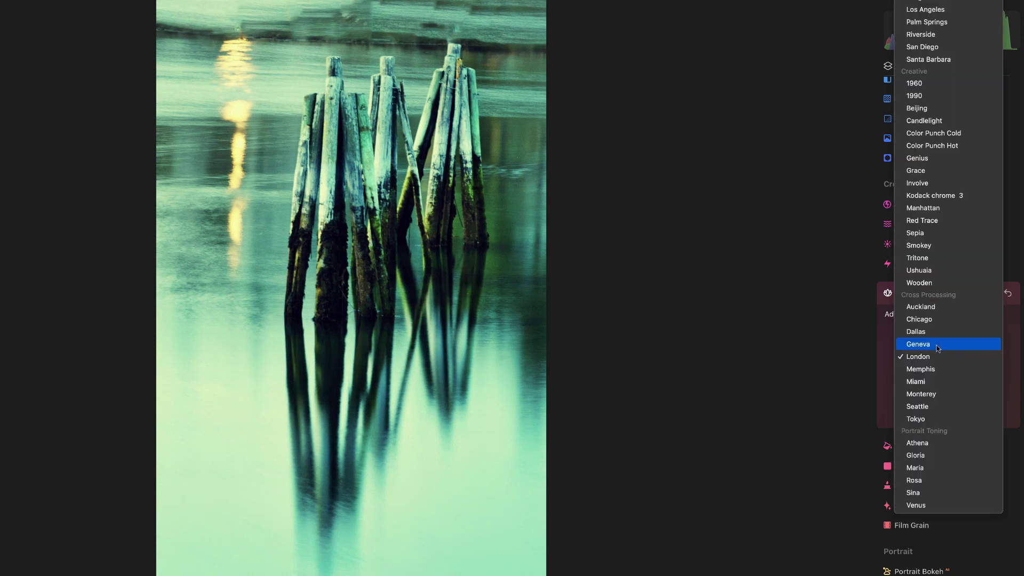
pyautogui.click(938, 419)
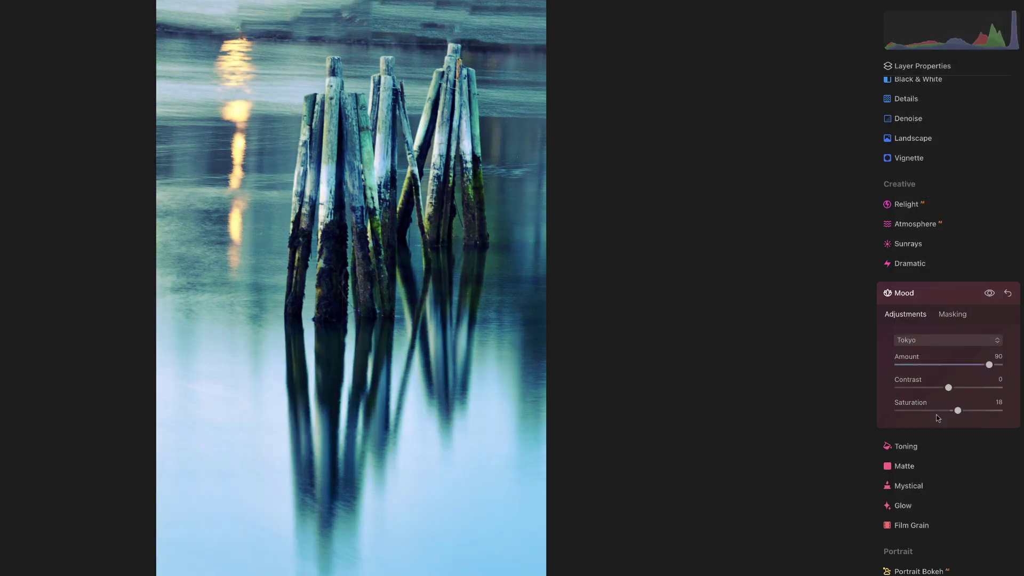
# Lower the Tokyo Mood Amount from 90 to 84, comparing with the grading hidden.
pyautogui.click(990, 292)
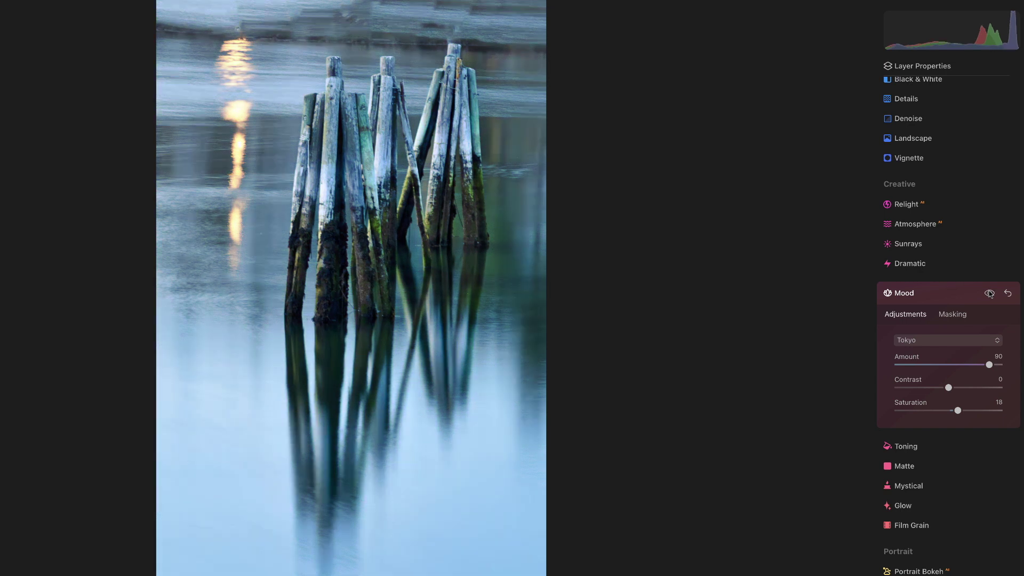
pyautogui.click(989, 293)
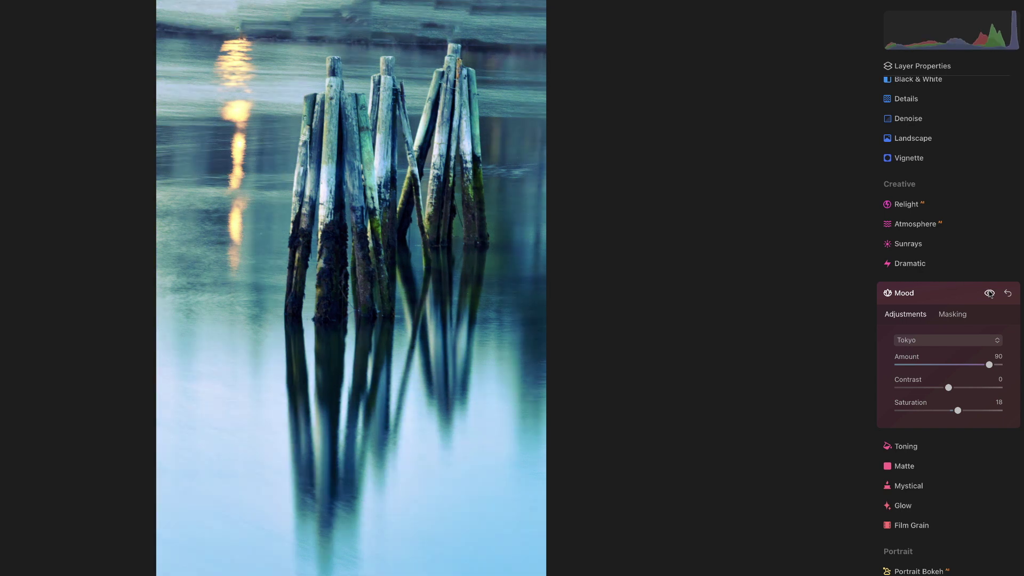
pyautogui.click(989, 292)
pyautogui.click(989, 293)
pyautogui.moveTo(989, 366); pyautogui.dragTo(984, 367)
pyautogui.click(989, 295)
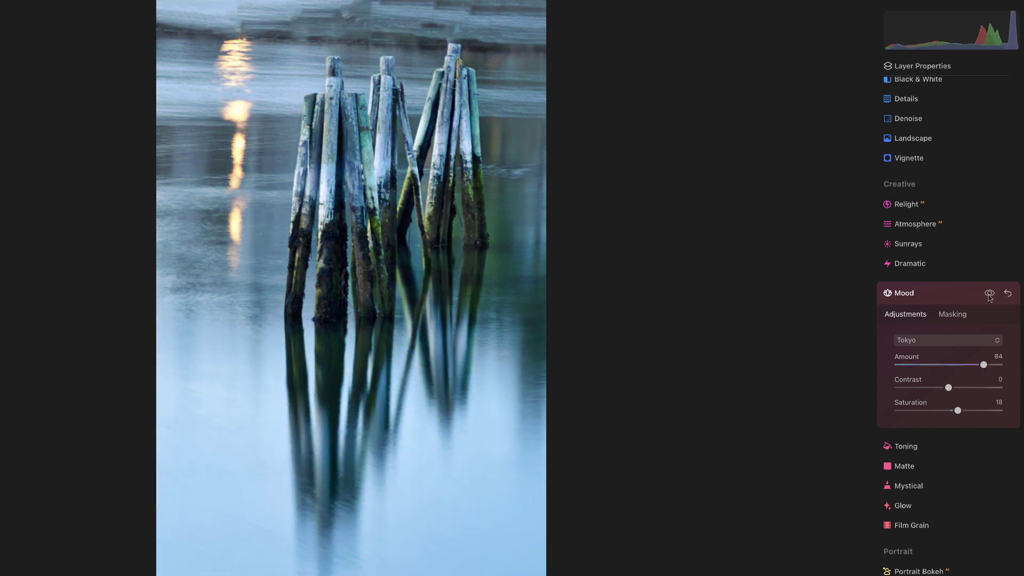
pyautogui.click(988, 294)
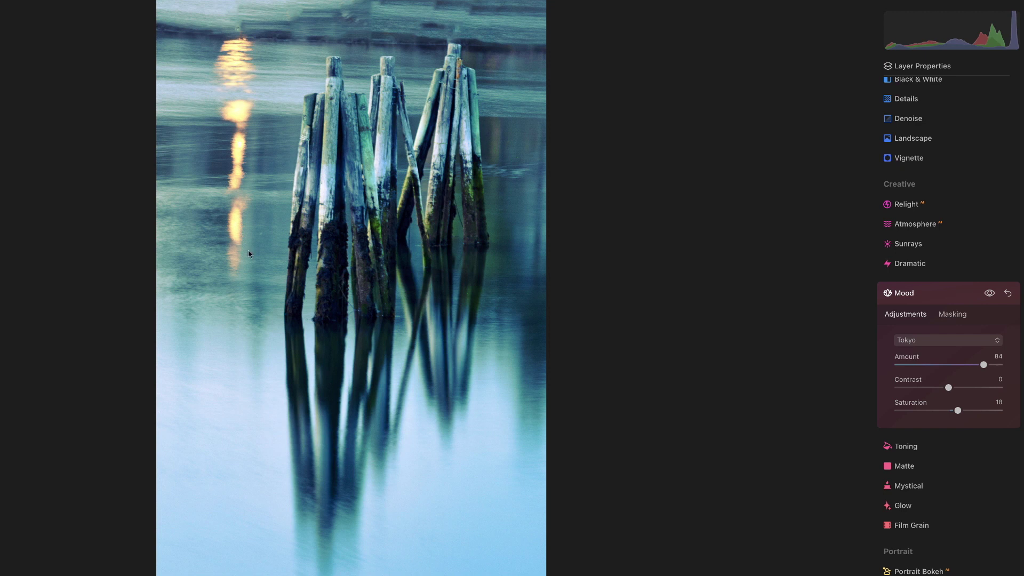
pyautogui.click(990, 295)
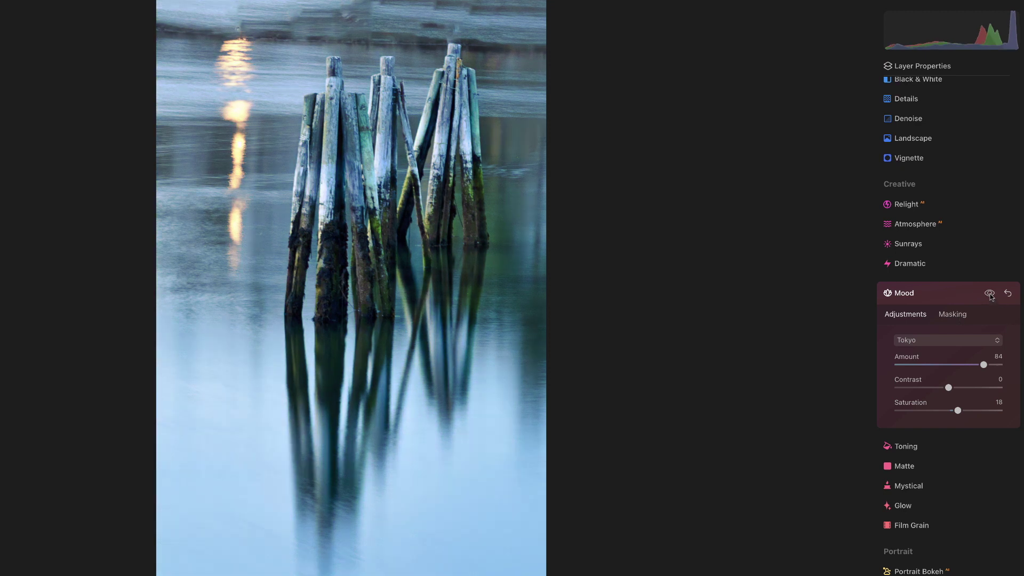
pyautogui.click(990, 294)
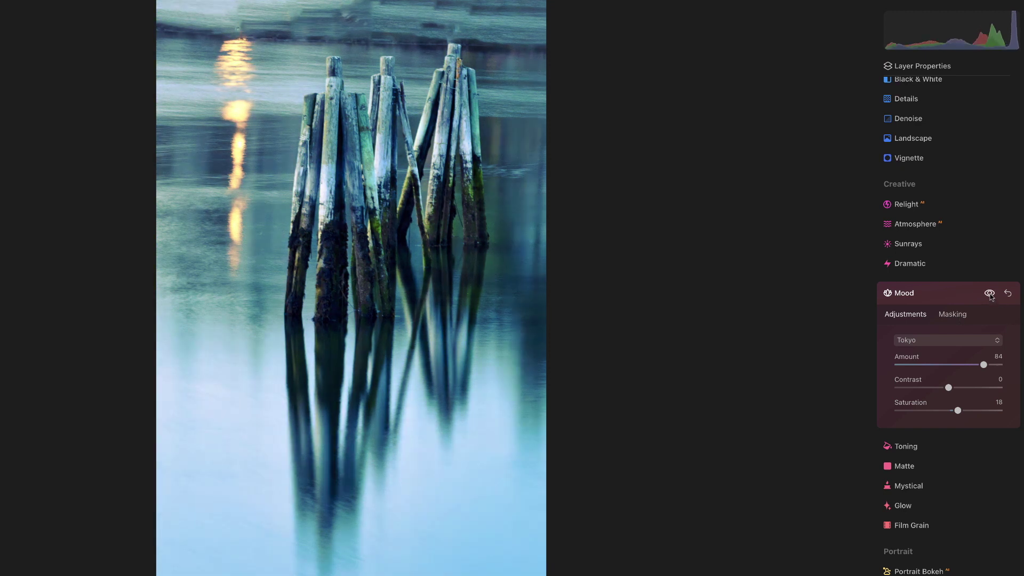
pyautogui.click(912, 297)
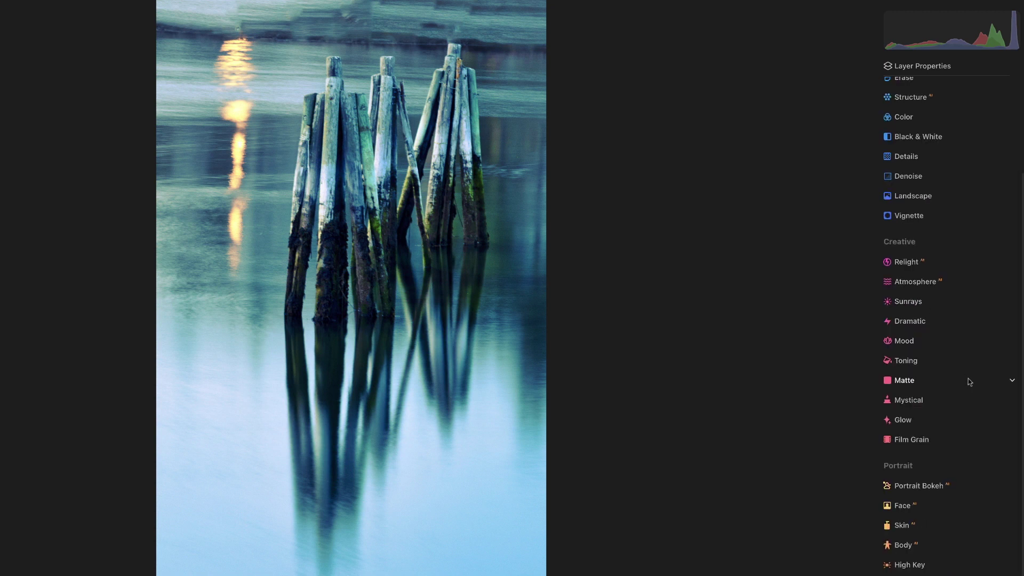
# Add a Mystical glow at Amount 81, Smoothness 55 and Shadows 55, comparing it on and off.
pyautogui.click(919, 361)
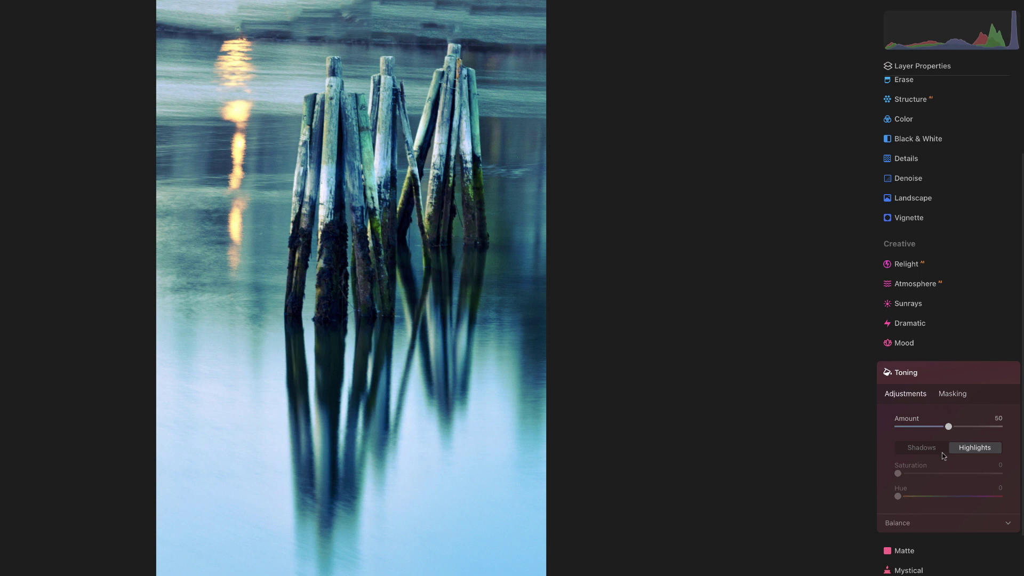
pyautogui.click(906, 376)
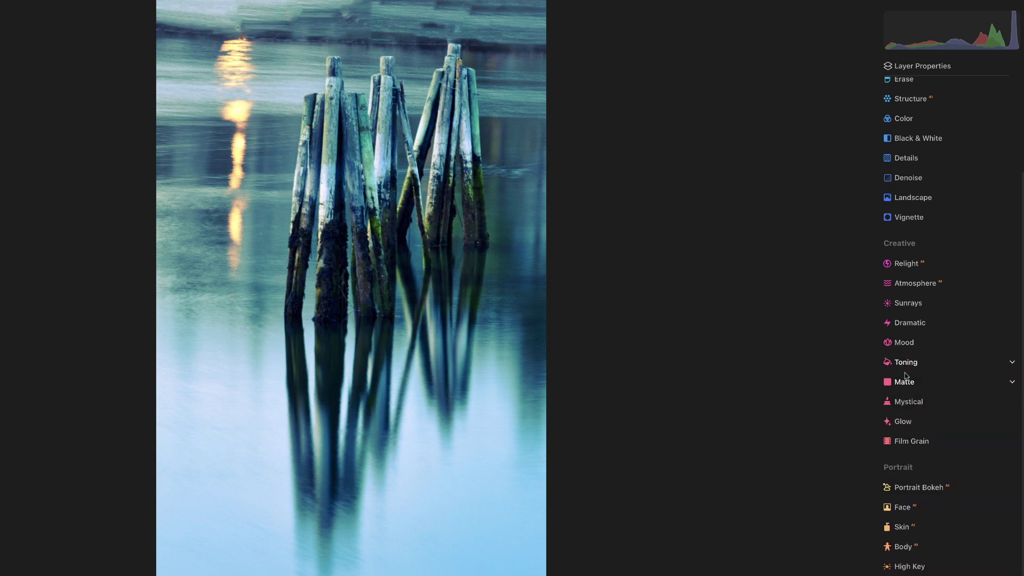
pyautogui.click(908, 402)
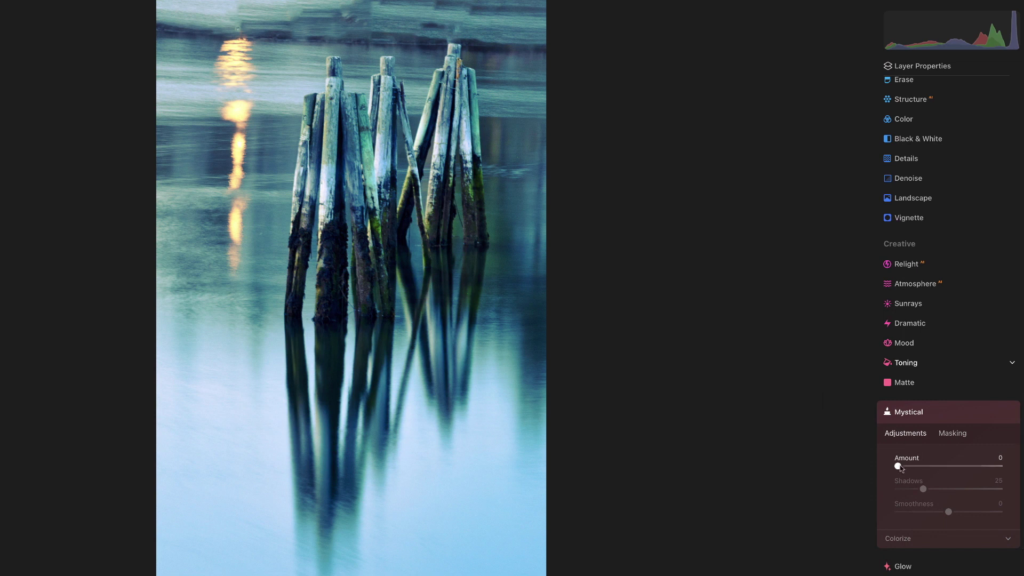
pyautogui.moveTo(900, 467); pyautogui.dragTo(999, 466)
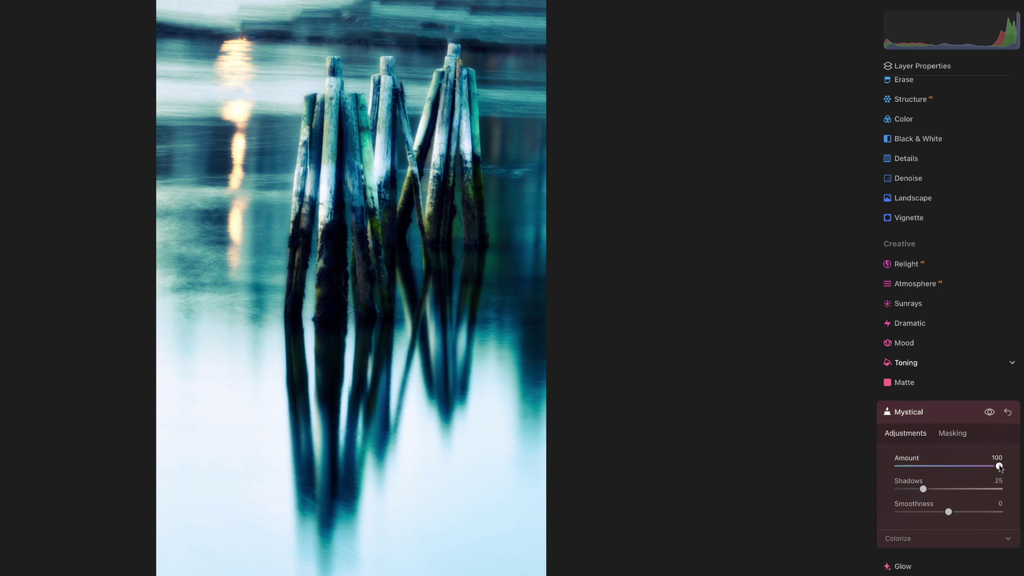
pyautogui.moveTo(999, 467); pyautogui.dragTo(980, 467)
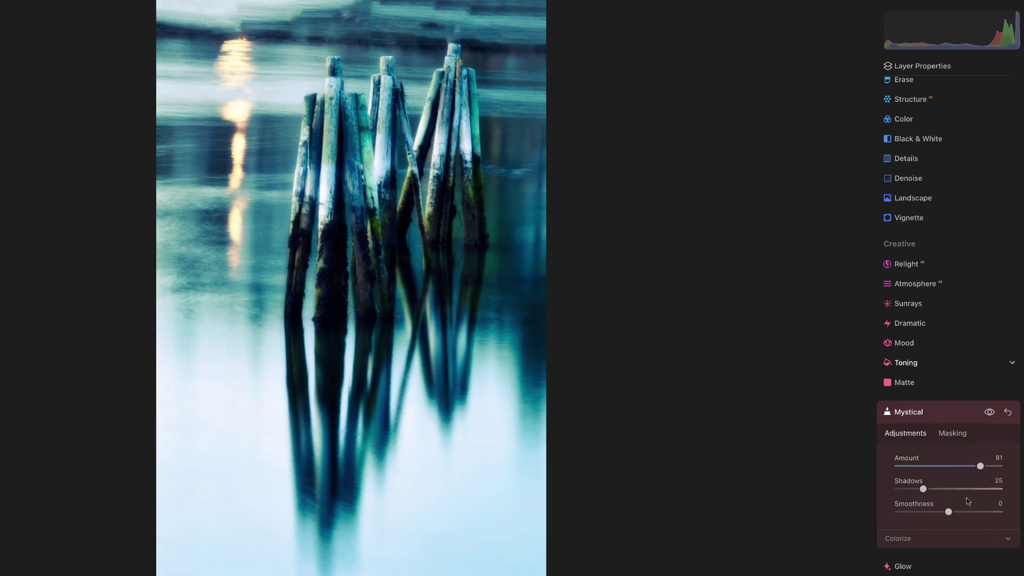
pyautogui.moveTo(948, 512); pyautogui.dragTo(999, 512)
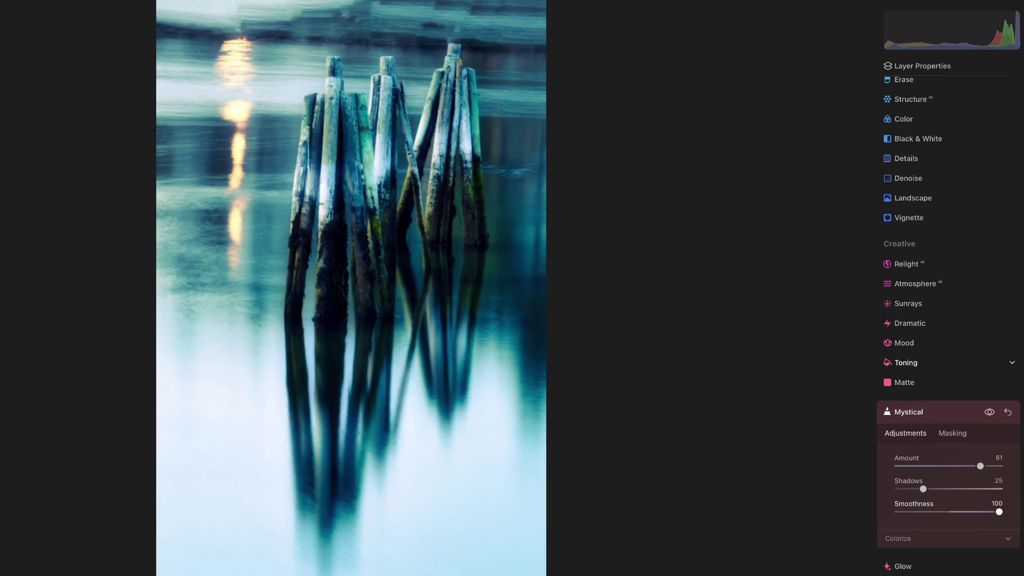
pyautogui.moveTo(999, 512); pyautogui.dragTo(976, 512)
pyautogui.moveTo(923, 489); pyautogui.dragTo(955, 489)
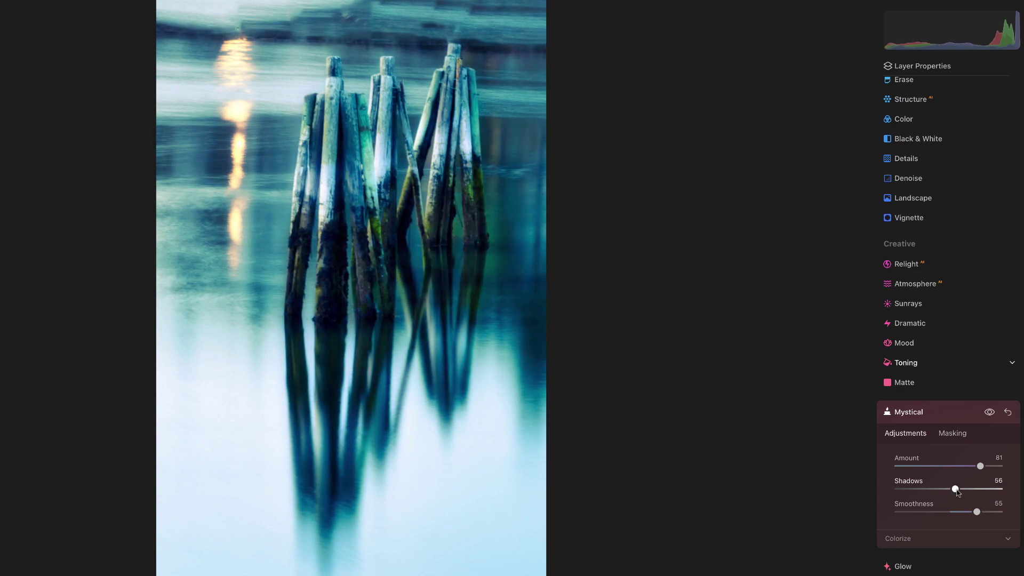
pyautogui.click(990, 413)
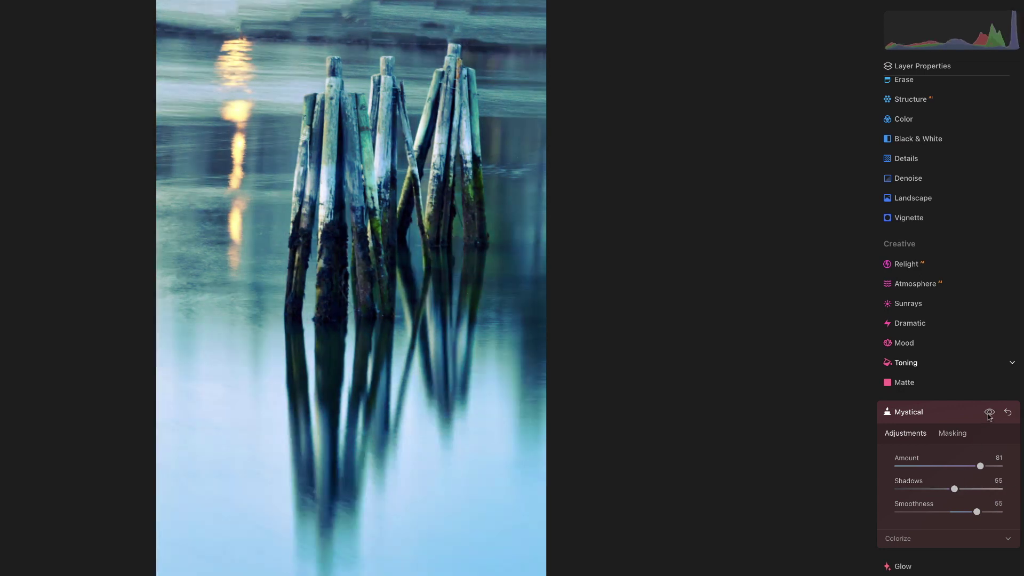
pyautogui.click(990, 414)
pyautogui.click(989, 414)
pyautogui.click(990, 414)
# Refine Mystical to Amount 68 and Smoothness 22, toggling its visibility to compare.
pyautogui.moveTo(980, 466); pyautogui.dragTo(967, 466)
pyautogui.click(976, 512)
pyautogui.moveTo(976, 512); pyautogui.dragTo(960, 512)
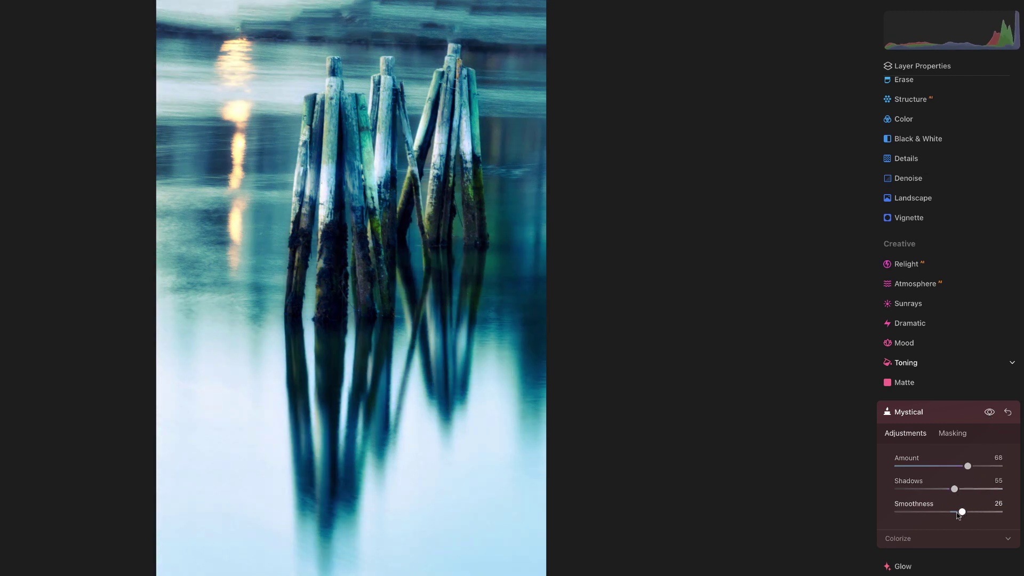
pyautogui.click(988, 413)
pyautogui.click(989, 413)
pyautogui.click(989, 413)
pyautogui.click(989, 413)
pyautogui.click(989, 413)
pyautogui.click(988, 413)
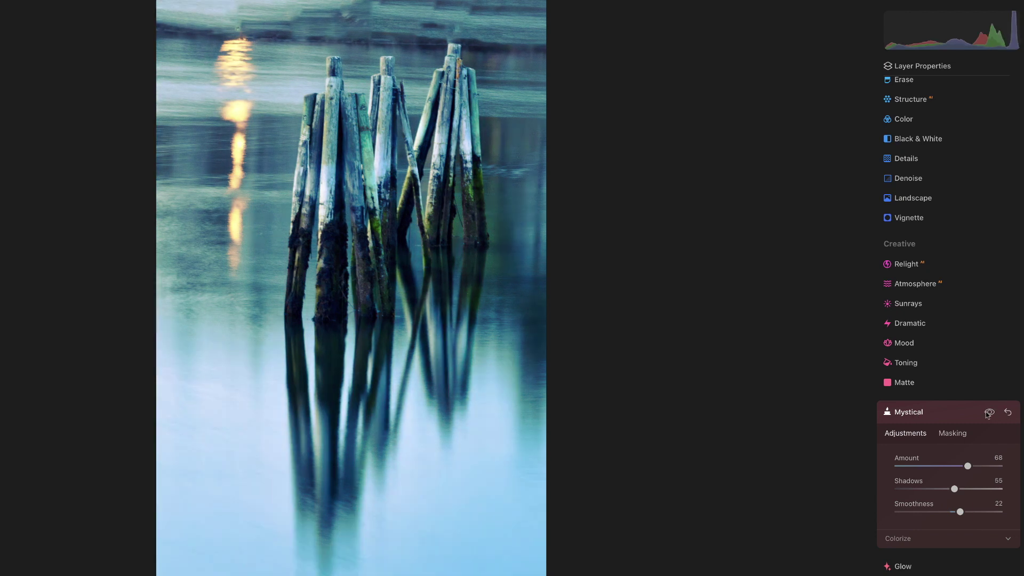
pyautogui.click(988, 414)
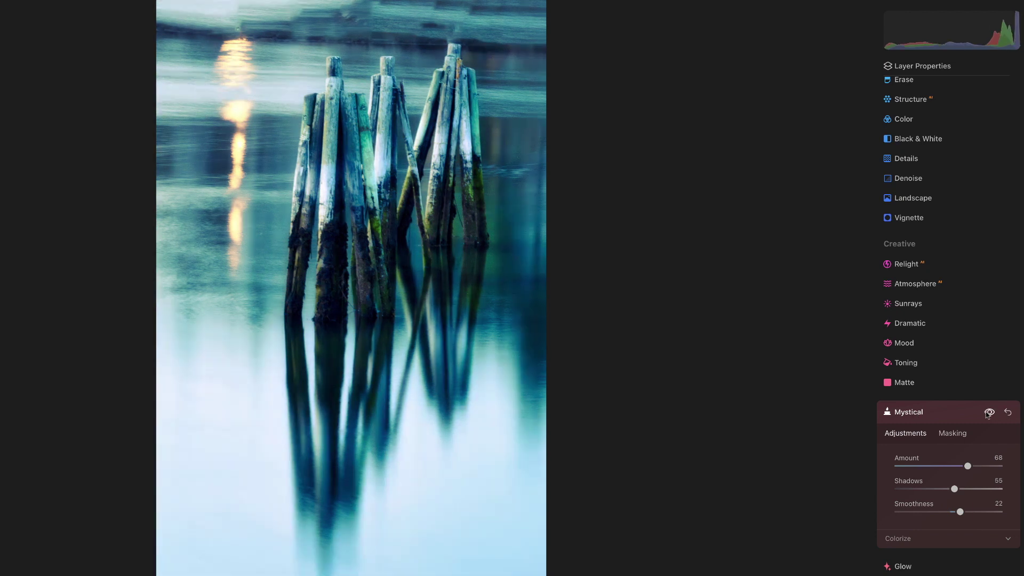
pyautogui.click(906, 419)
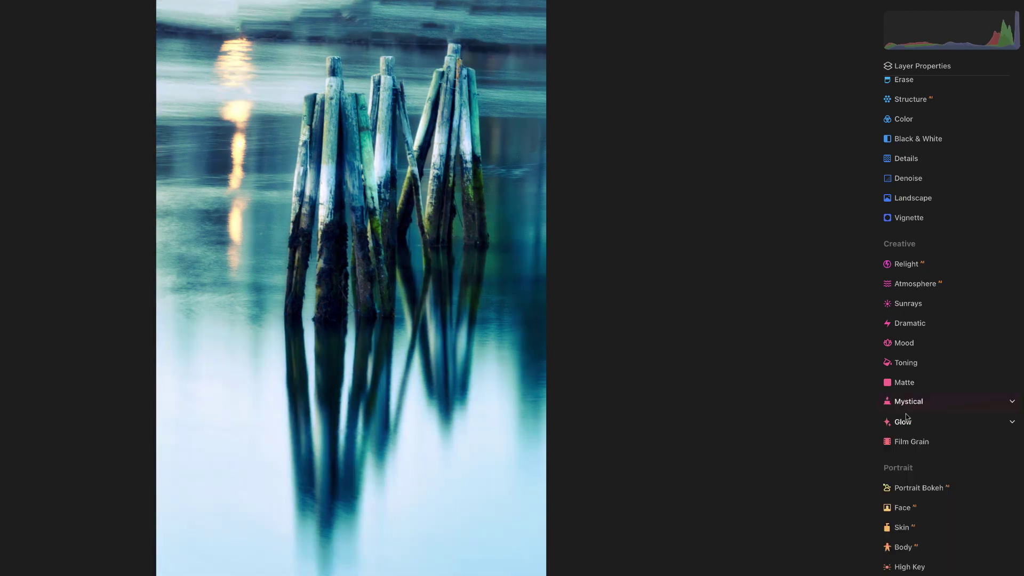
pyautogui.click(931, 425)
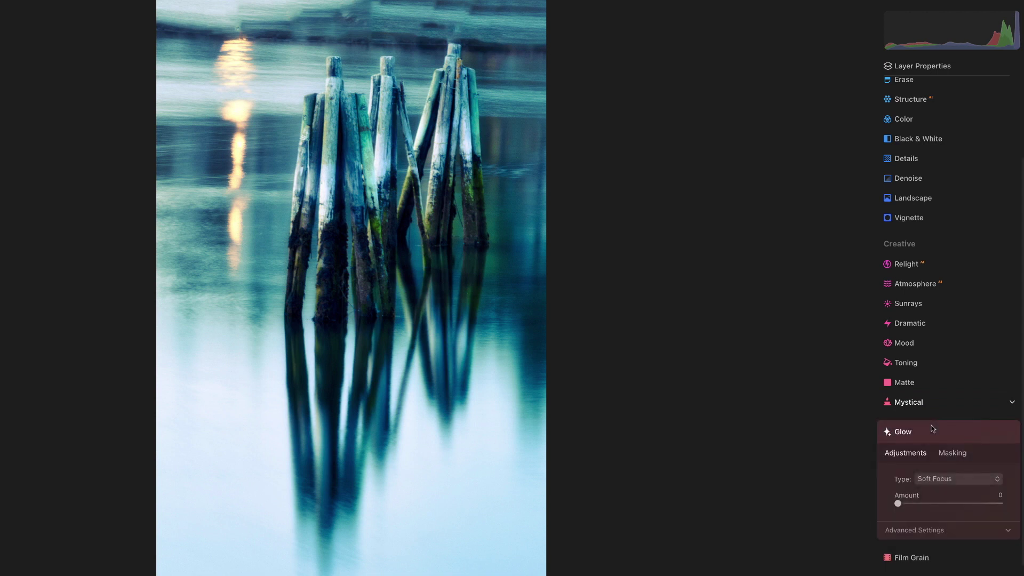
pyautogui.click(941, 481)
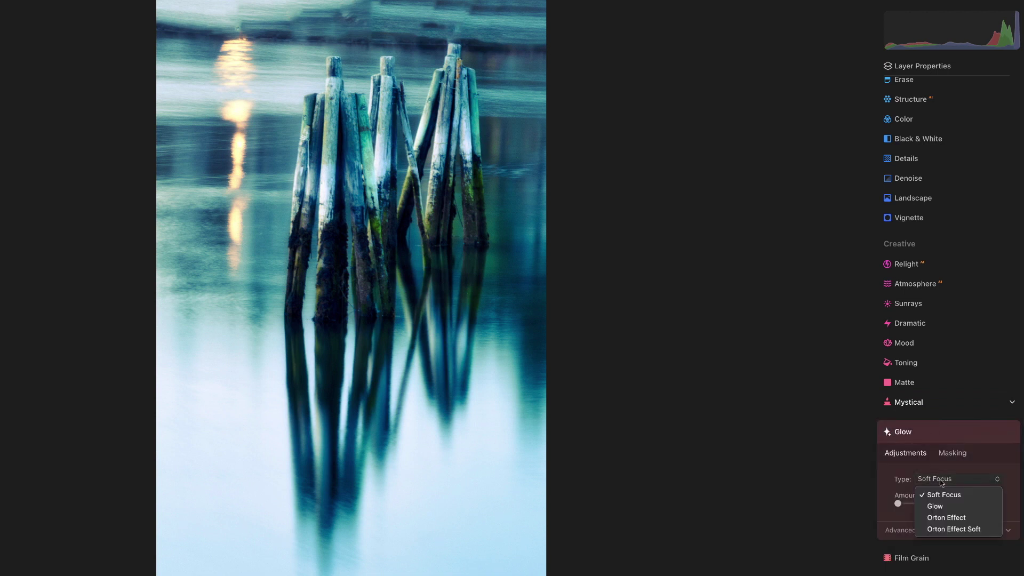
pyautogui.click(943, 507)
pyautogui.moveTo(900, 505); pyautogui.dragTo(940, 507)
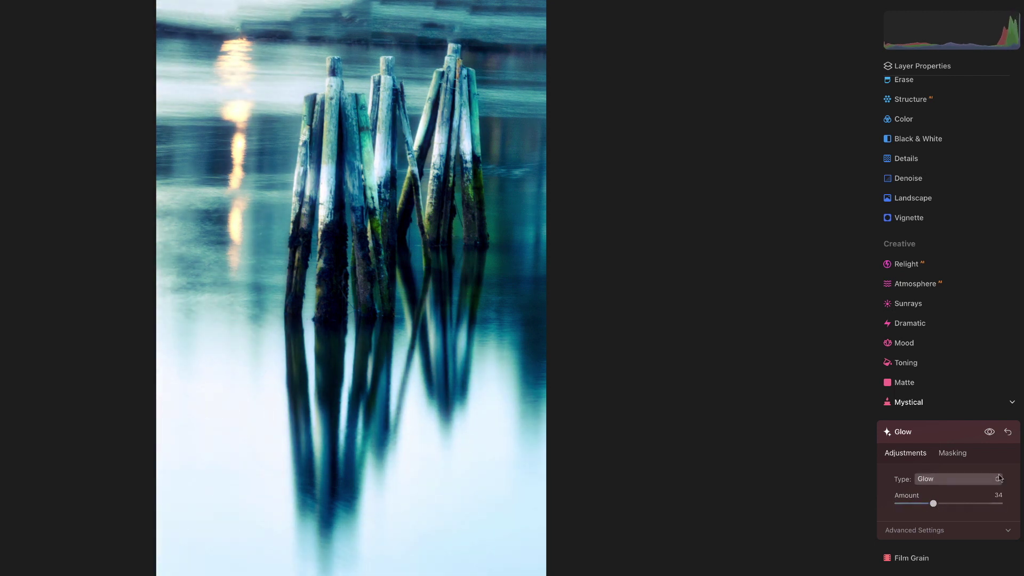
pyautogui.click(989, 433)
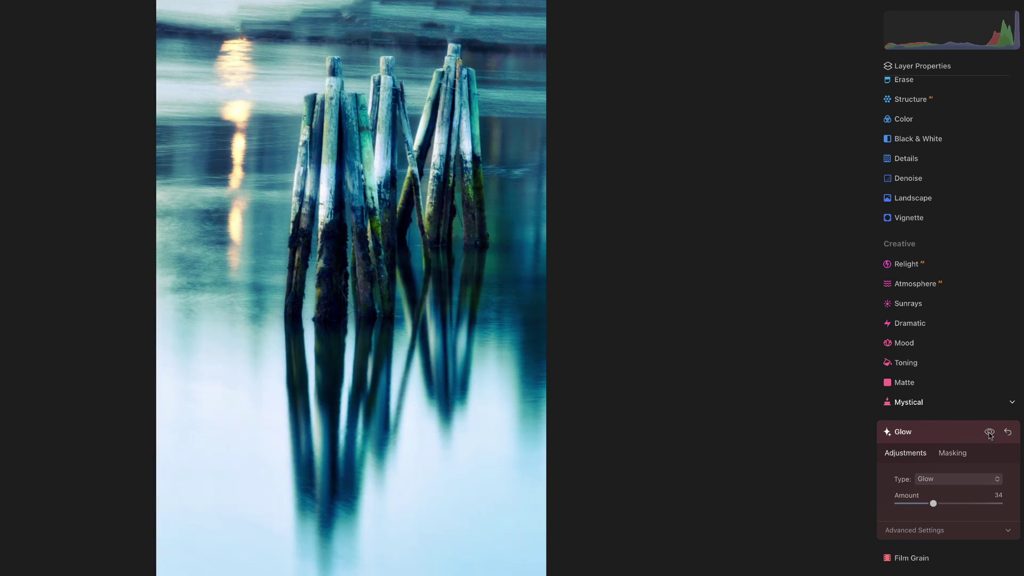
pyautogui.click(990, 433)
pyautogui.click(990, 433)
pyautogui.click(989, 433)
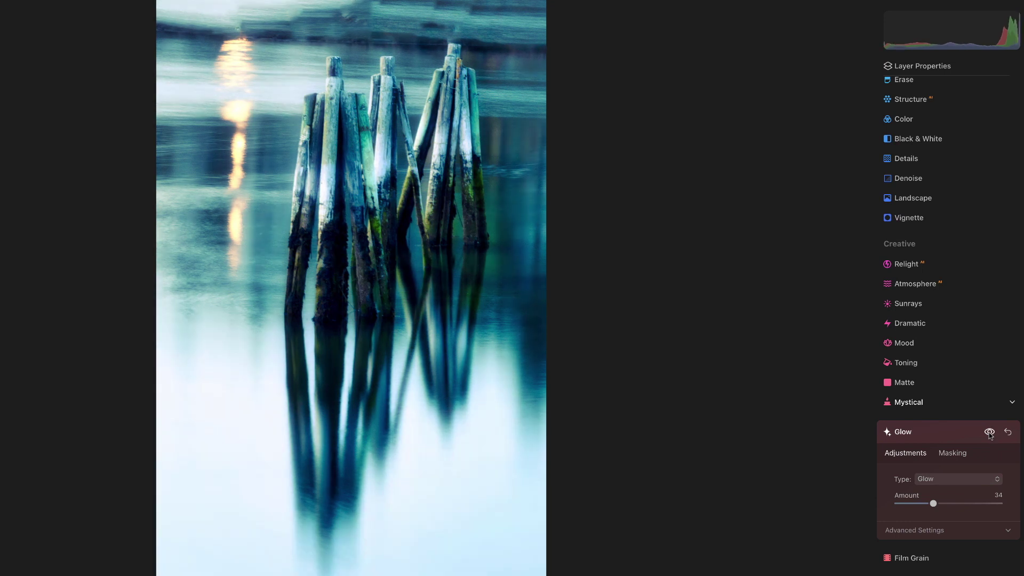
pyautogui.click(989, 433)
pyautogui.click(989, 433)
pyautogui.click(1007, 433)
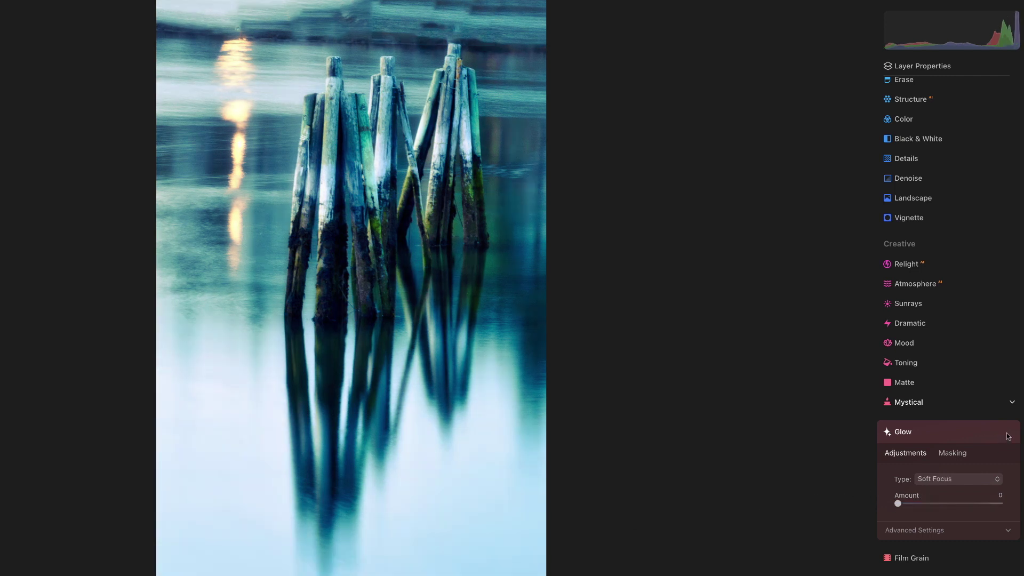
pyautogui.click(901, 436)
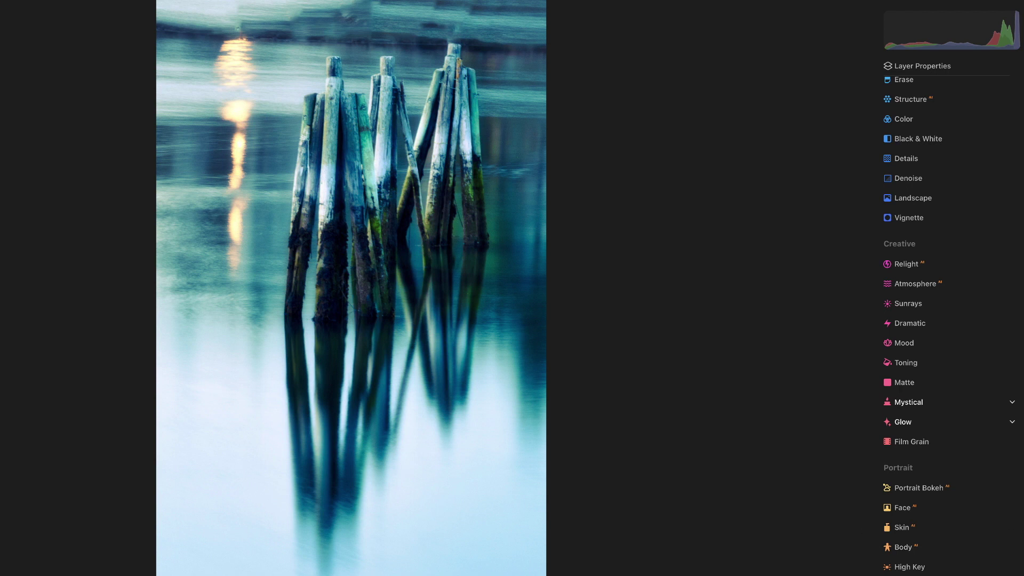
# Raise Supercontrast Highlights Contrast and Highlights Balance, then toggle the effect to compare.
pyautogui.scroll(-5, 950, 320)
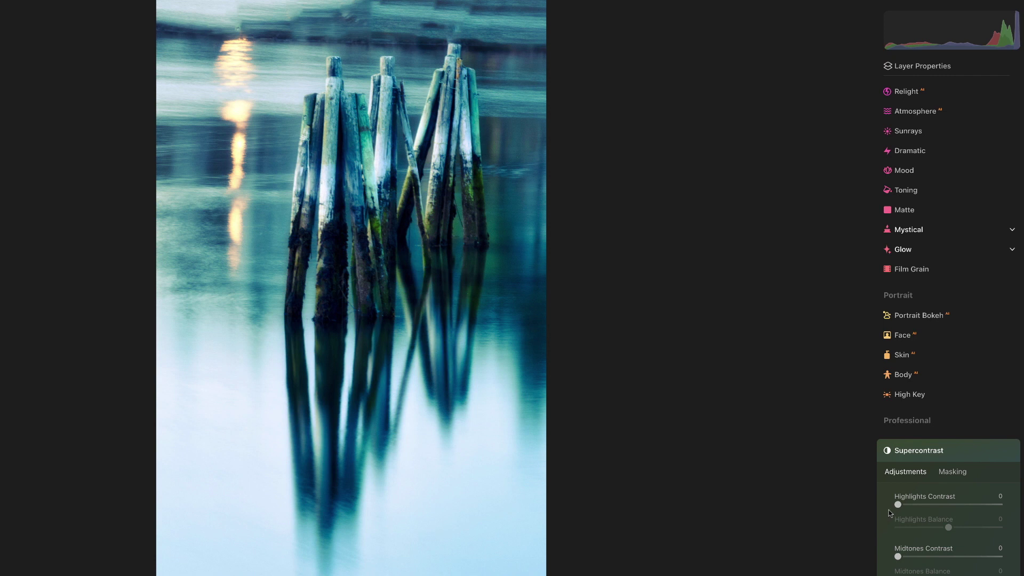
pyautogui.moveTo(898, 505); pyautogui.dragTo(993, 532)
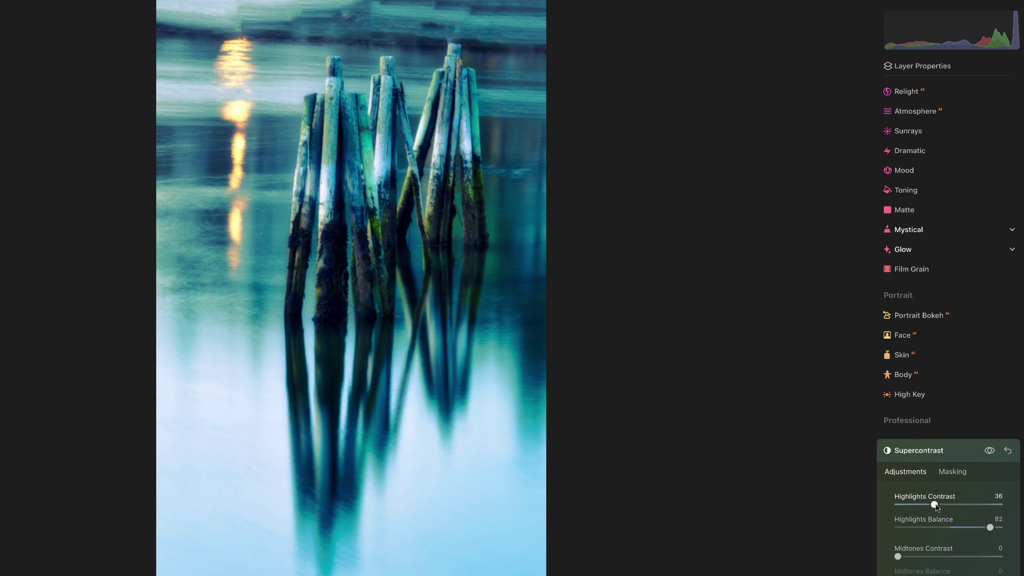
pyautogui.moveTo(934, 504); pyautogui.dragTo(968, 506)
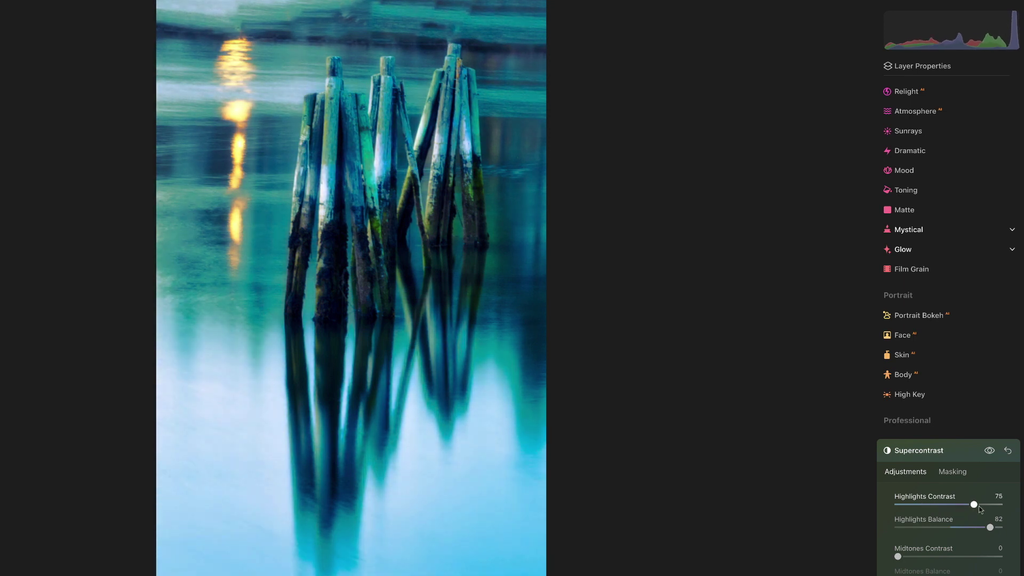
pyautogui.moveTo(979, 507); pyautogui.dragTo(973, 506)
pyautogui.click(990, 451)
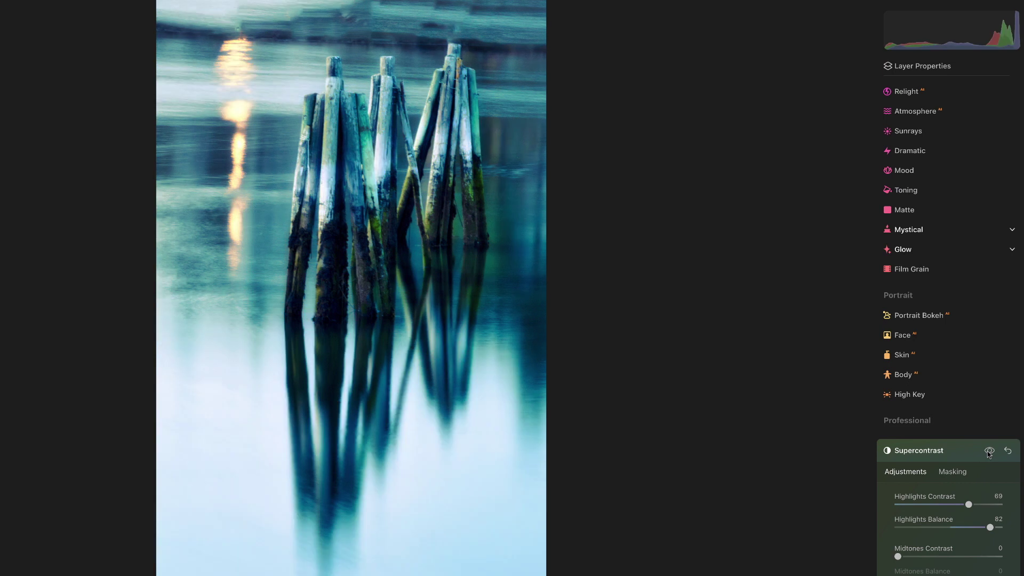
pyautogui.click(989, 452)
pyautogui.click(989, 451)
pyautogui.click(990, 451)
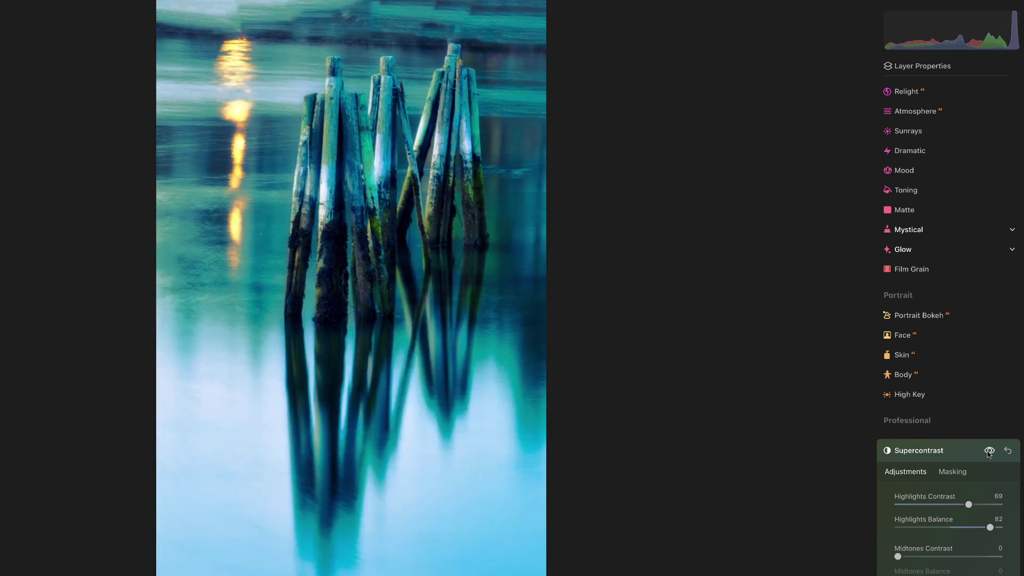
pyautogui.click(989, 451)
pyautogui.click(989, 451)
pyautogui.click(989, 452)
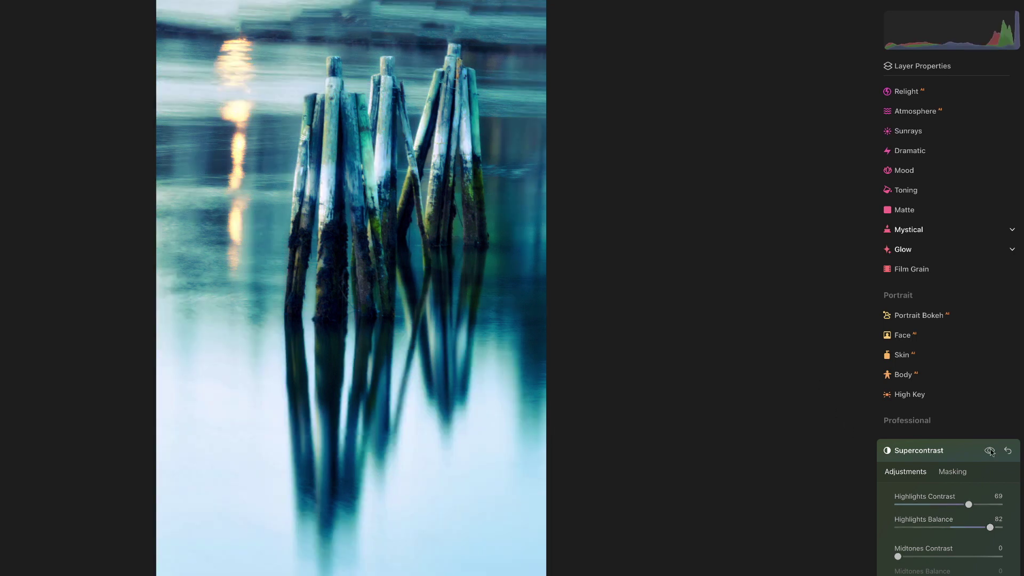
pyautogui.click(989, 451)
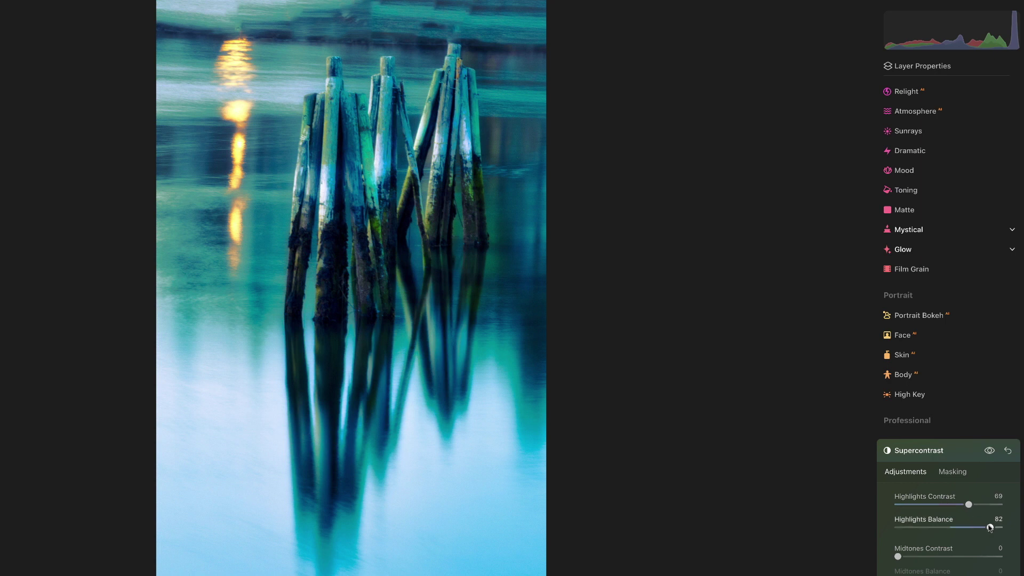
# Reduce Highlights Contrast to 53 for a subtler look, compare, and collapse Supercontrast.
pyautogui.moveTo(969, 505); pyautogui.dragTo(971, 504)
pyautogui.scroll(-10, 972, 511)
pyautogui.moveTo(970, 504); pyautogui.dragTo(947, 506)
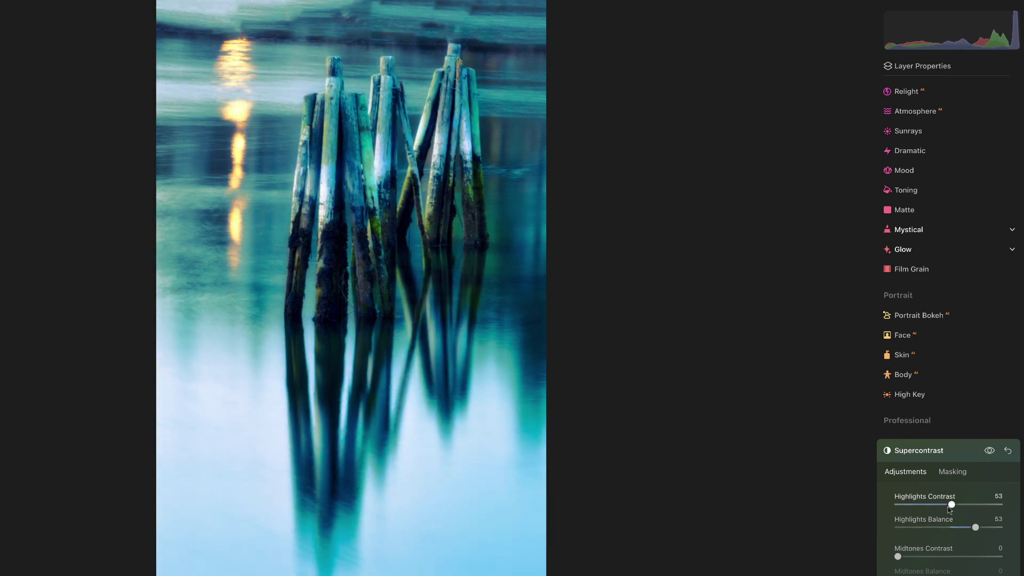
pyautogui.click(989, 451)
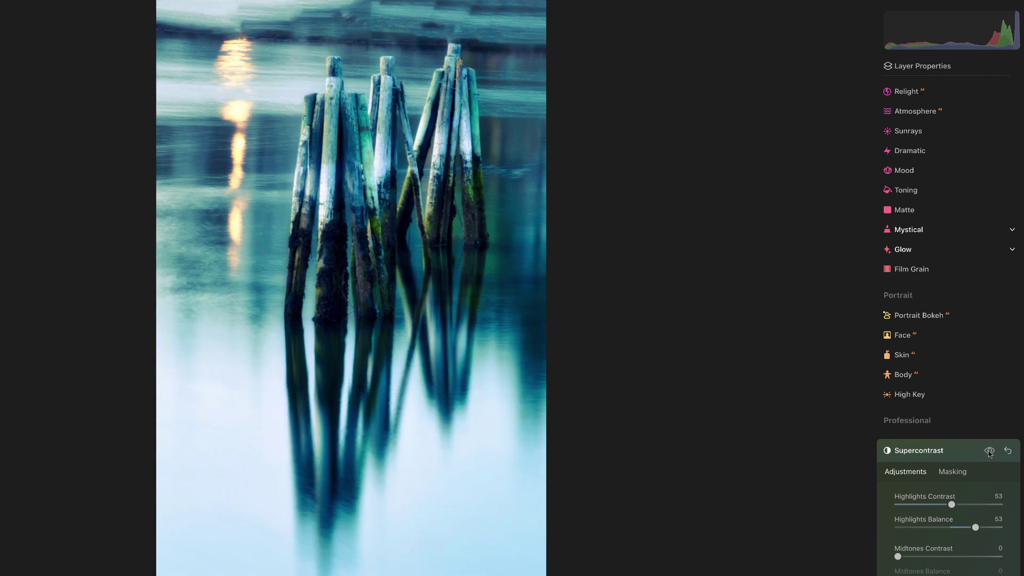
pyautogui.click(989, 452)
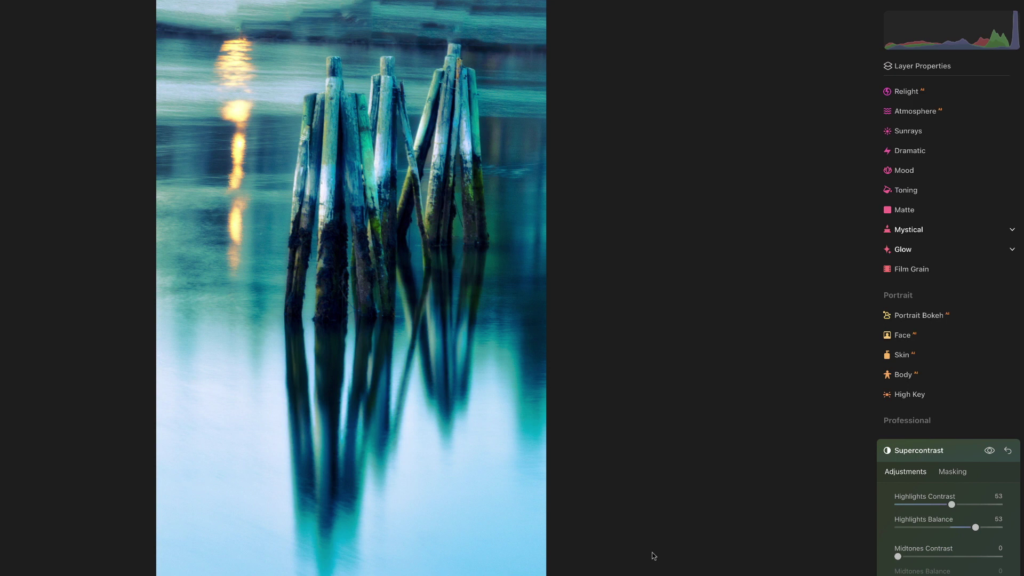
pyautogui.click(917, 455)
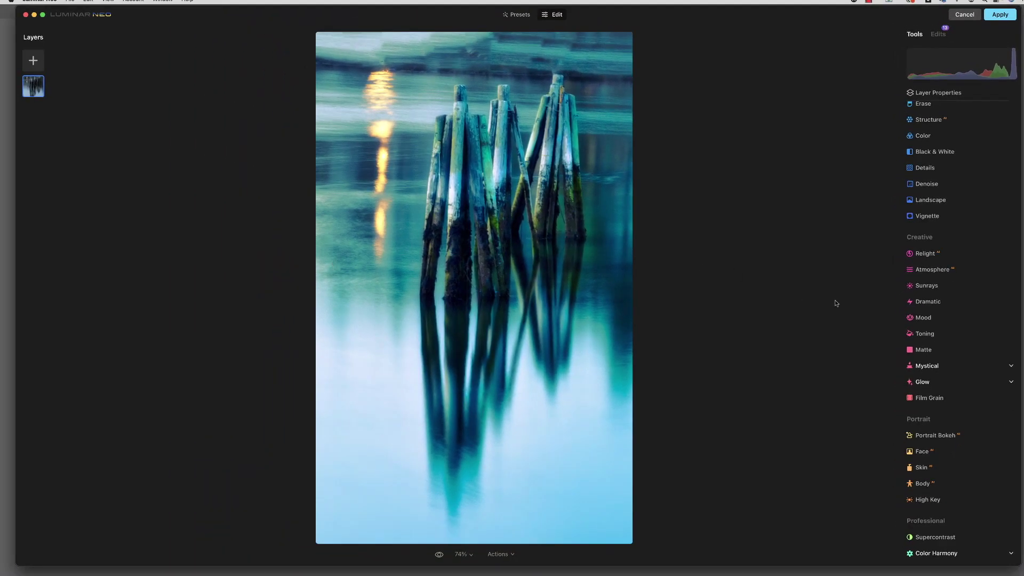
# Add the grey texture image from the add-layer panel as a new layer over the photo.
pyautogui.scroll(4, 906, 304)
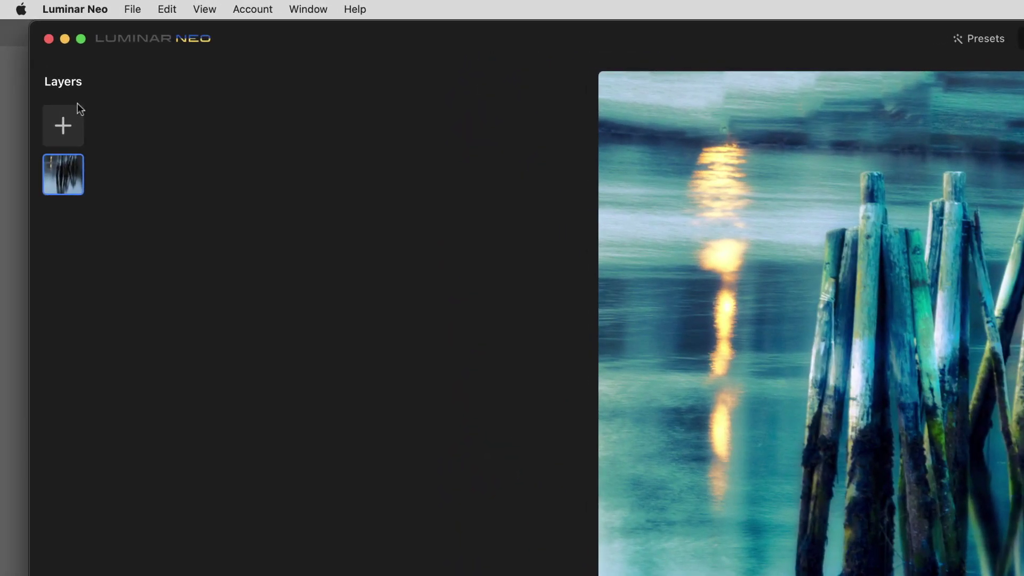
pyautogui.click(63, 130)
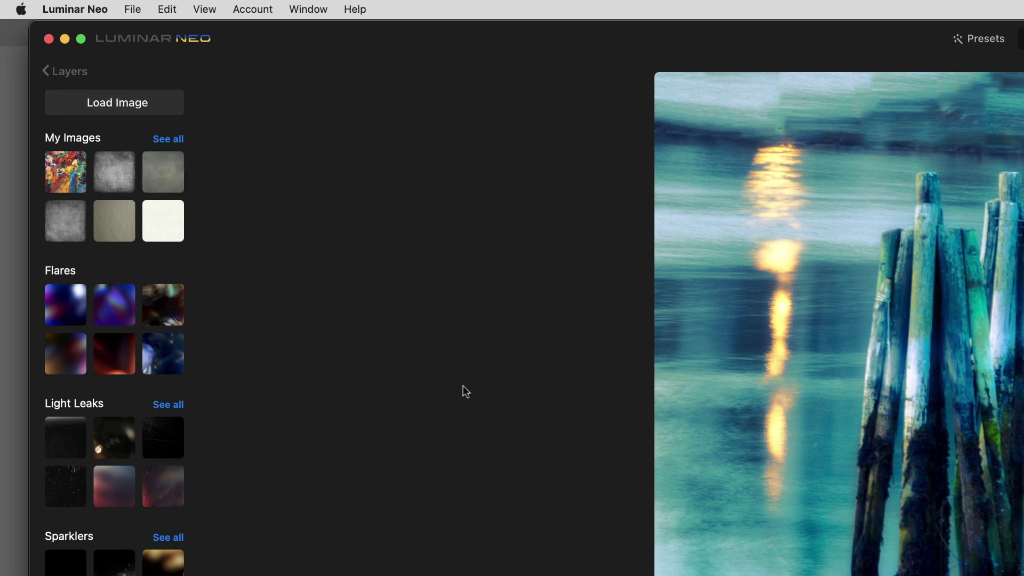
pyautogui.click(164, 174)
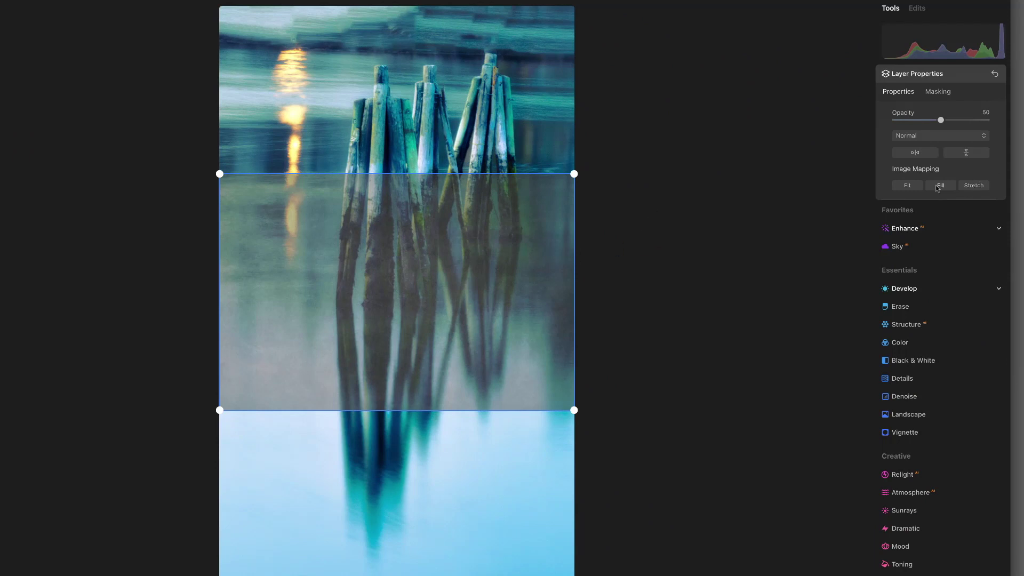
# Stretch the grey texture over the frame and blend it in Overlay, testing its opacity.
pyautogui.click(973, 186)
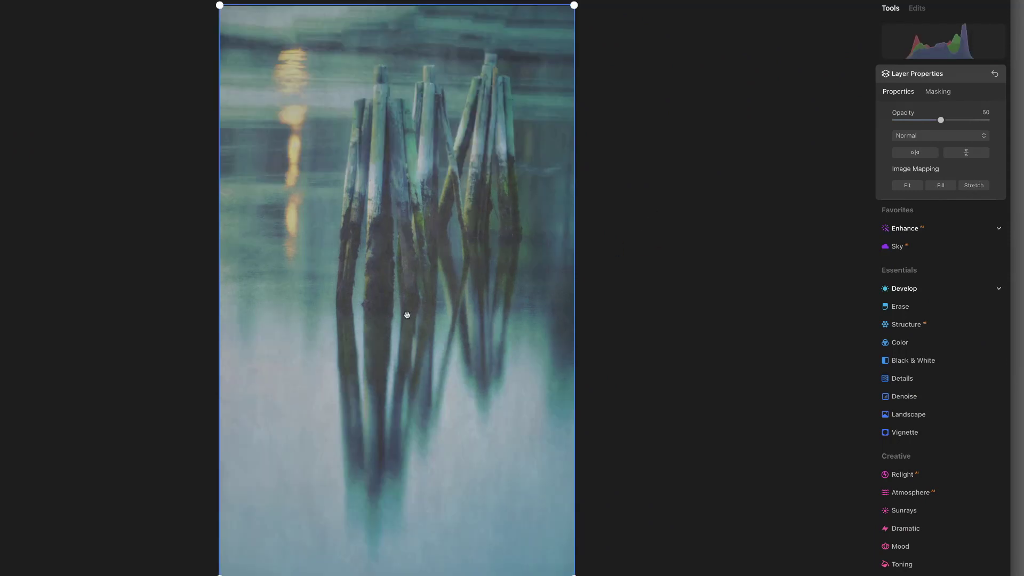
pyautogui.moveTo(940, 121); pyautogui.dragTo(986, 119)
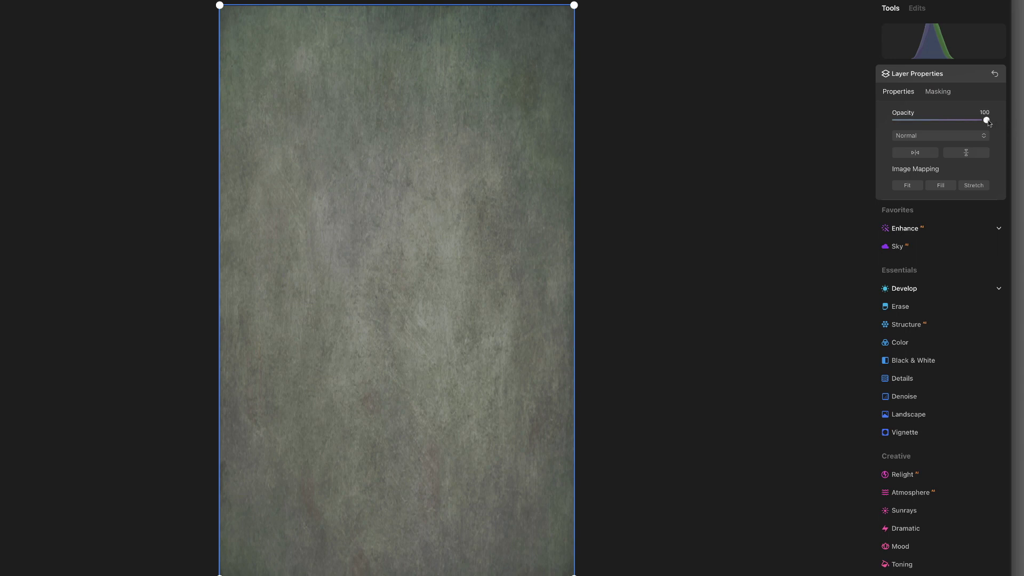
pyautogui.moveTo(986, 120); pyautogui.dragTo(950, 120)
pyautogui.click(942, 135)
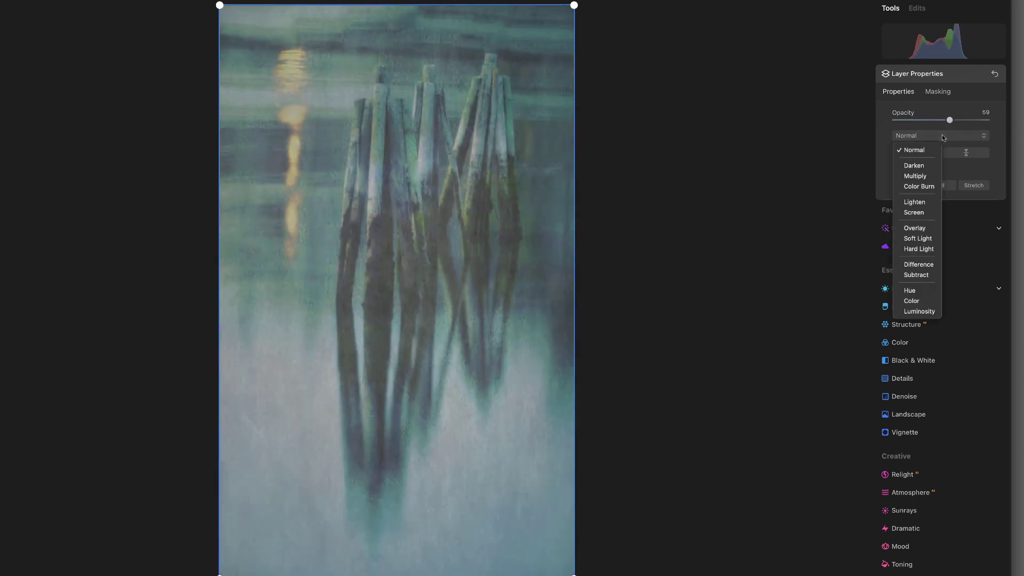
pyautogui.click(926, 229)
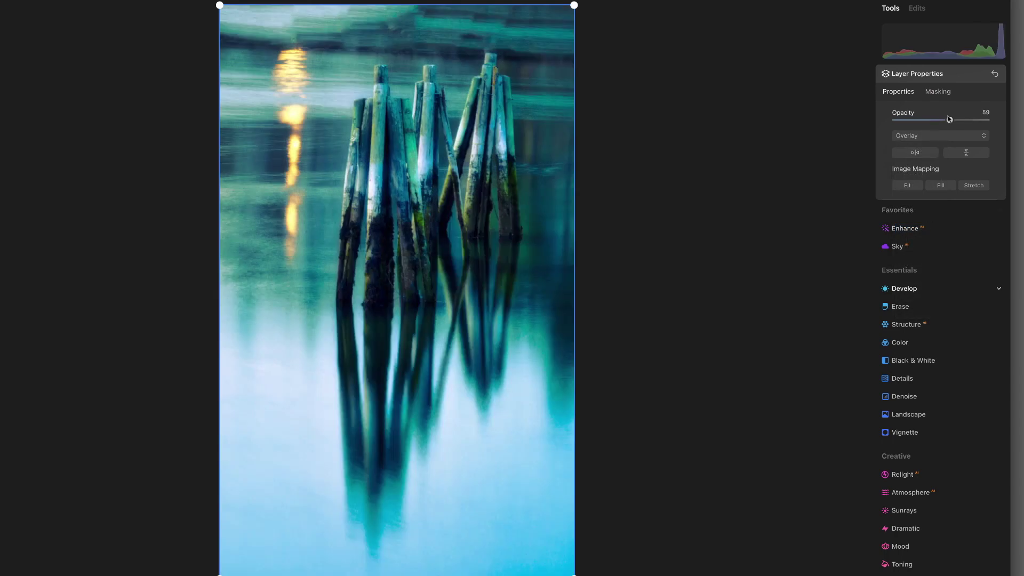
pyautogui.moveTo(950, 120); pyautogui.dragTo(970, 120)
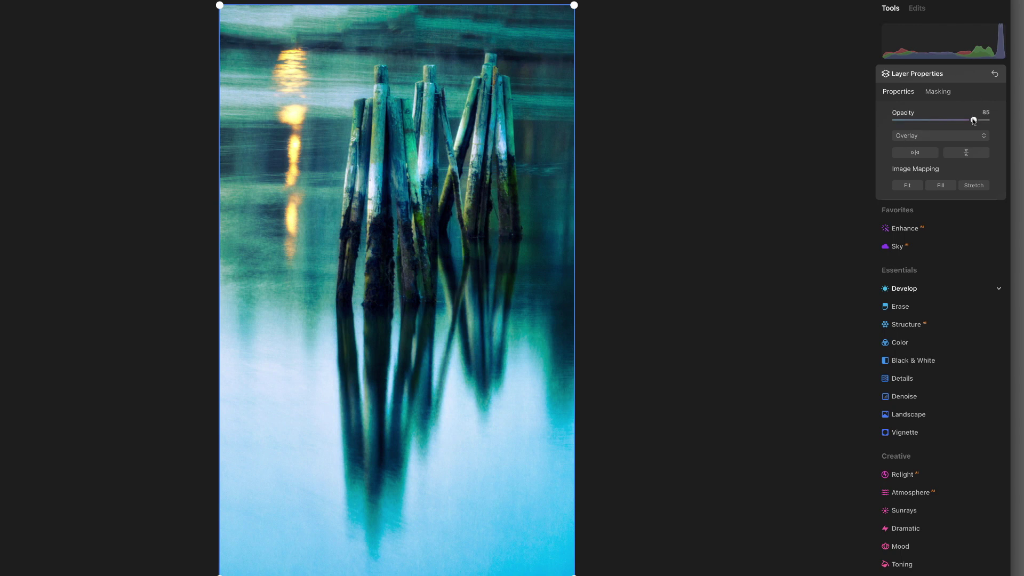
pyautogui.moveTo(973, 120)
pyautogui.mouseDown()
pyautogui.moveTo(849, 123)
pyautogui.moveTo(972, 120)
pyautogui.mouseUp()
pyautogui.moveTo(973, 121)
pyautogui.mouseDown()
pyautogui.moveTo(869, 123)
pyautogui.moveTo(972, 121)
pyautogui.mouseUp()
# Try Soft Light, Hard Light and Difference, settle on Hard Light at about 64 opacity, and show the Layers list.
pyautogui.click(946, 135)
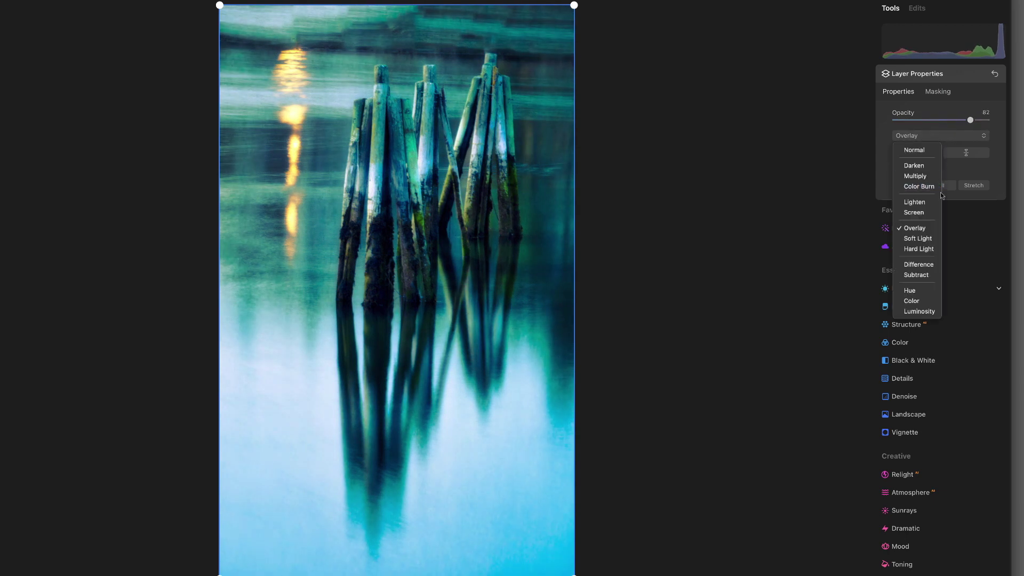
pyautogui.click(935, 240)
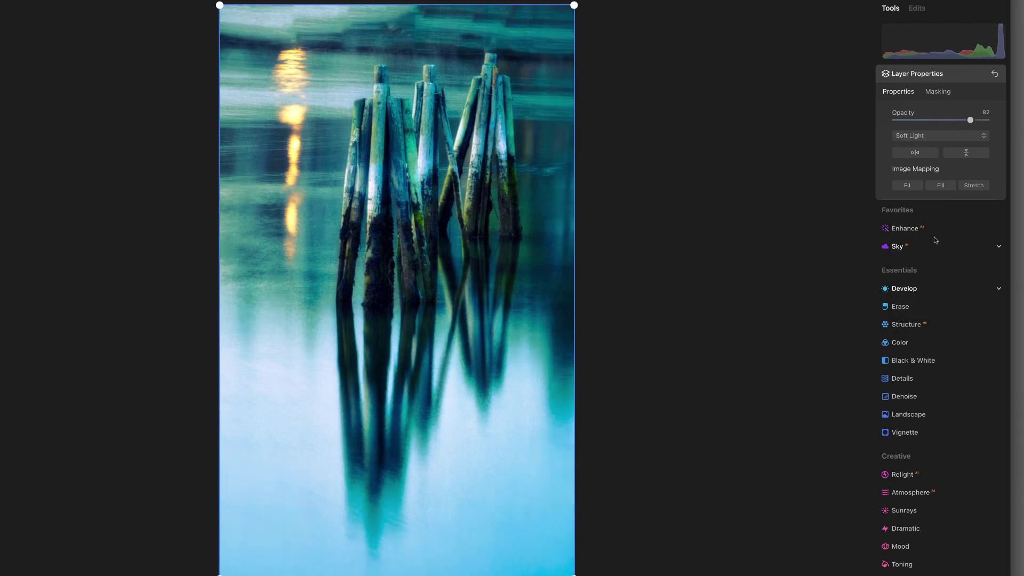
pyautogui.click(933, 137)
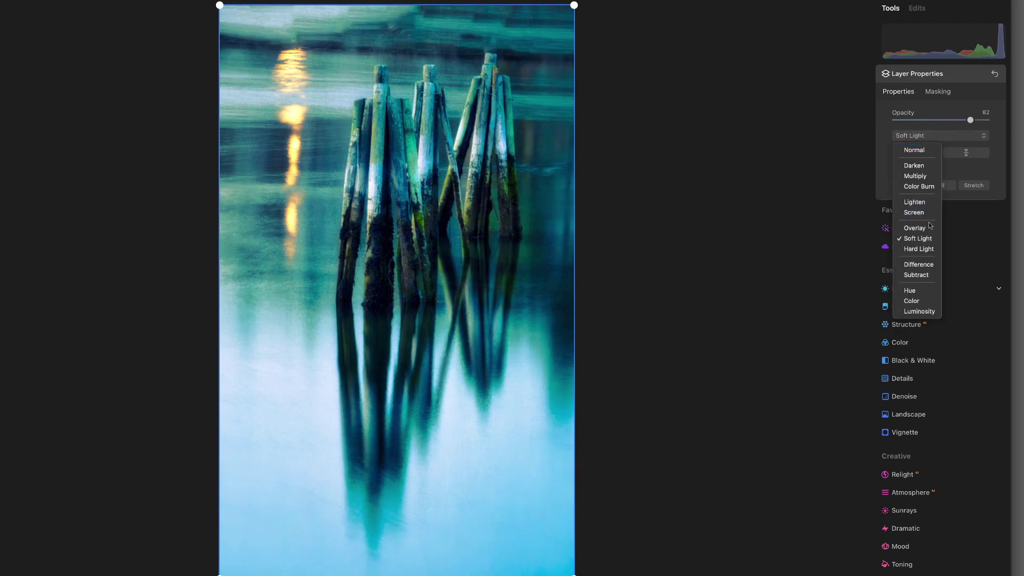
pyautogui.click(926, 249)
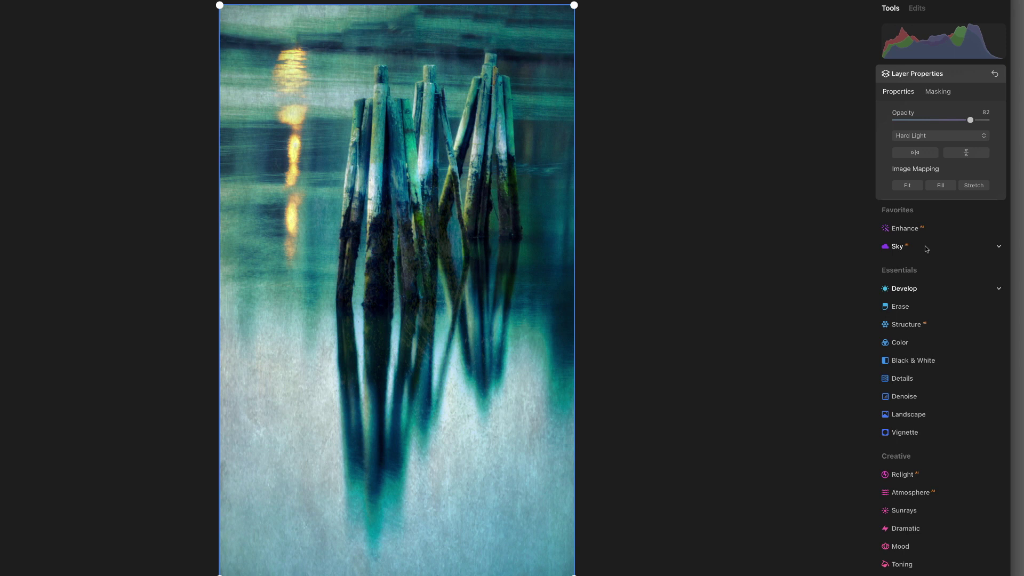
pyautogui.click(952, 135)
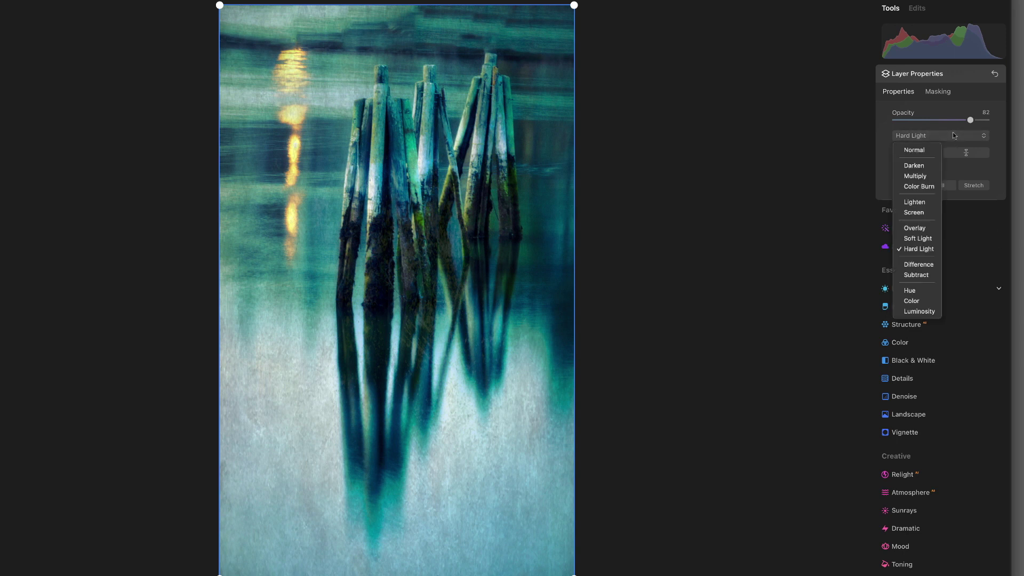
pyautogui.click(922, 265)
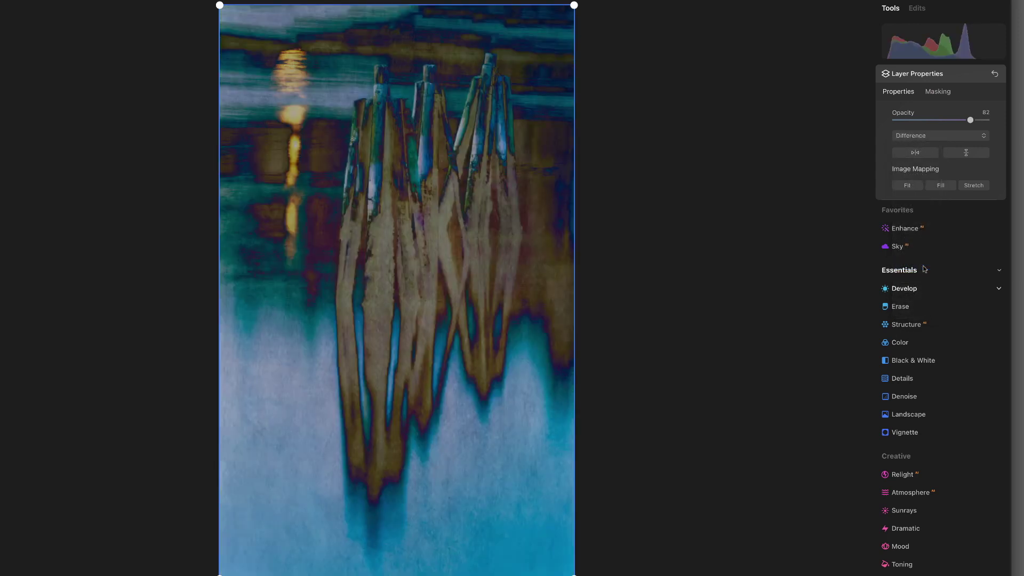
pyautogui.click(929, 136)
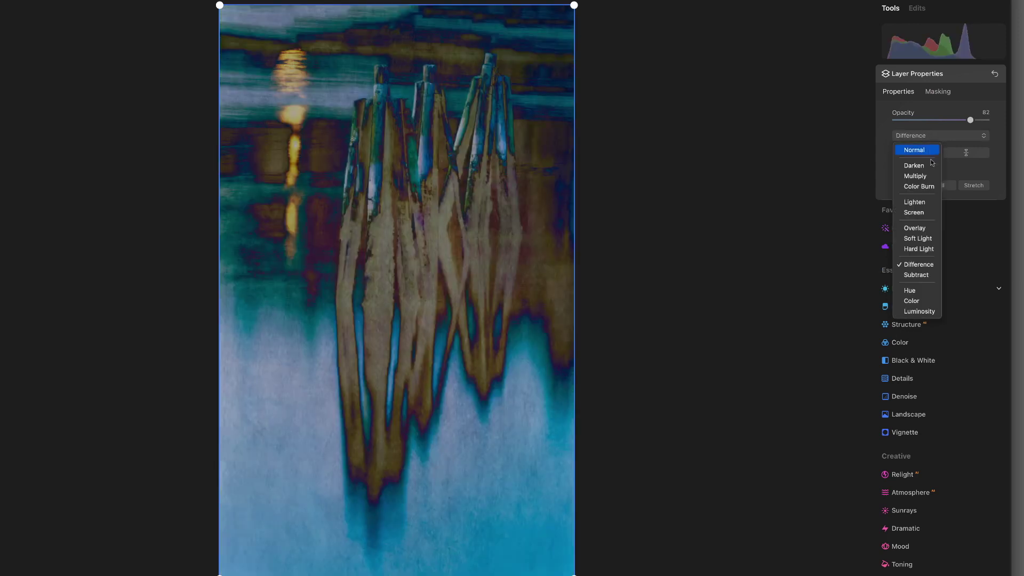
pyautogui.click(930, 249)
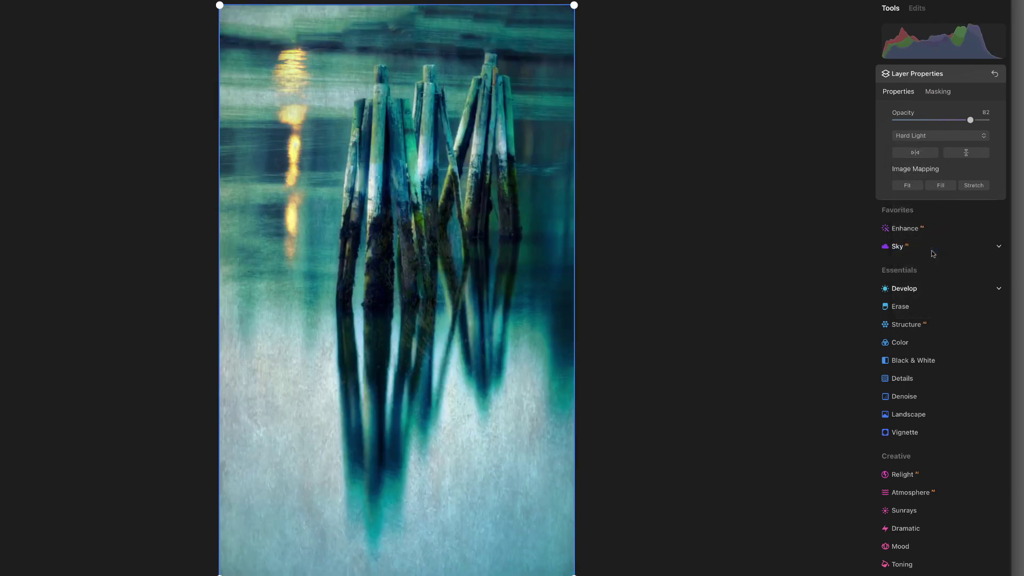
pyautogui.moveTo(971, 121); pyautogui.dragTo(963, 121)
pyautogui.moveTo(963, 120)
pyautogui.mouseDown()
pyautogui.moveTo(873, 127)
pyautogui.moveTo(959, 124)
pyautogui.mouseUp()
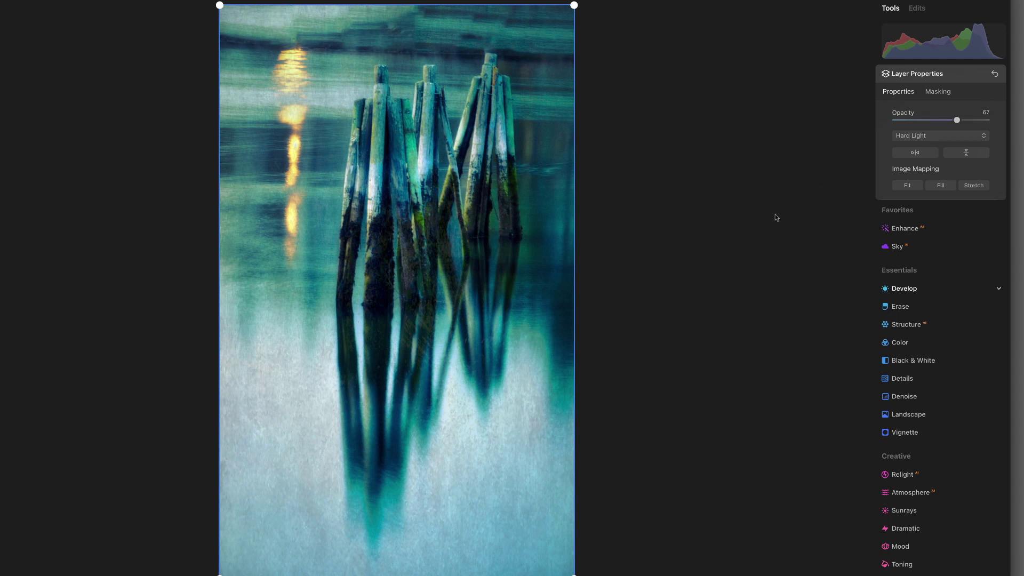
pyautogui.press('Tab')
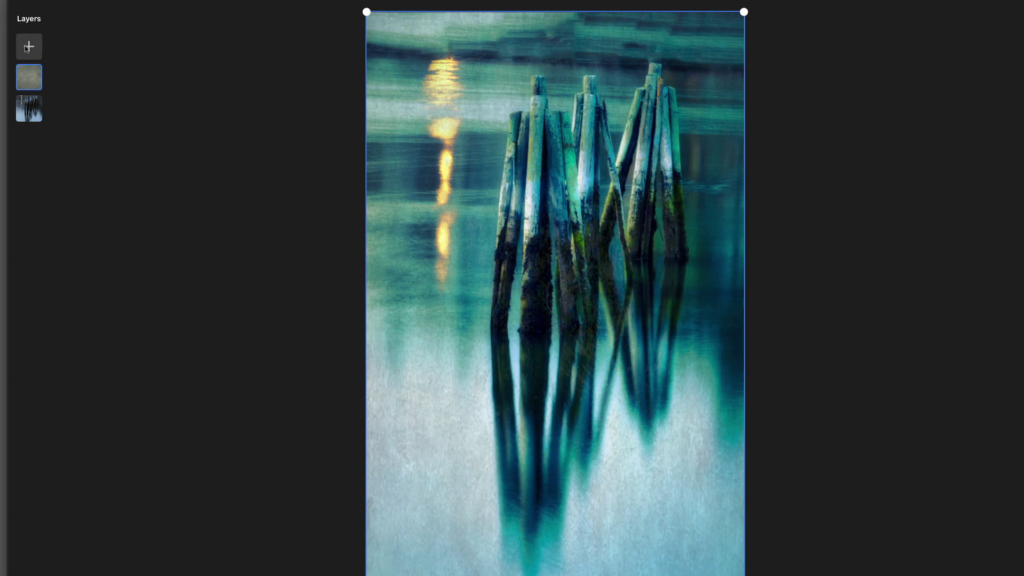
# Add the colourful painting as a layer filling the canvas, blended in Soft Light after trying Overlay.
pyautogui.click(25, 46)
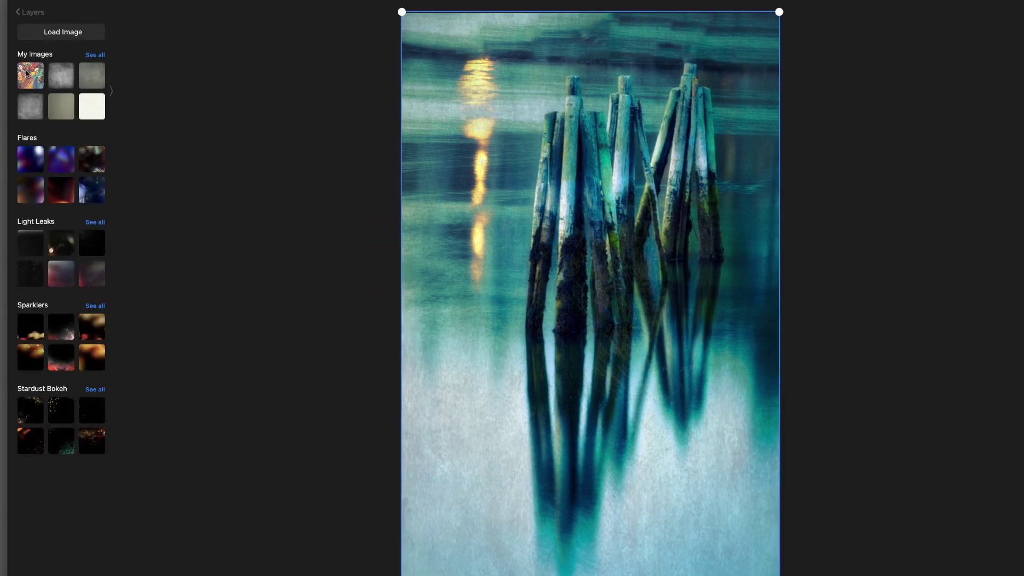
pyautogui.click(27, 73)
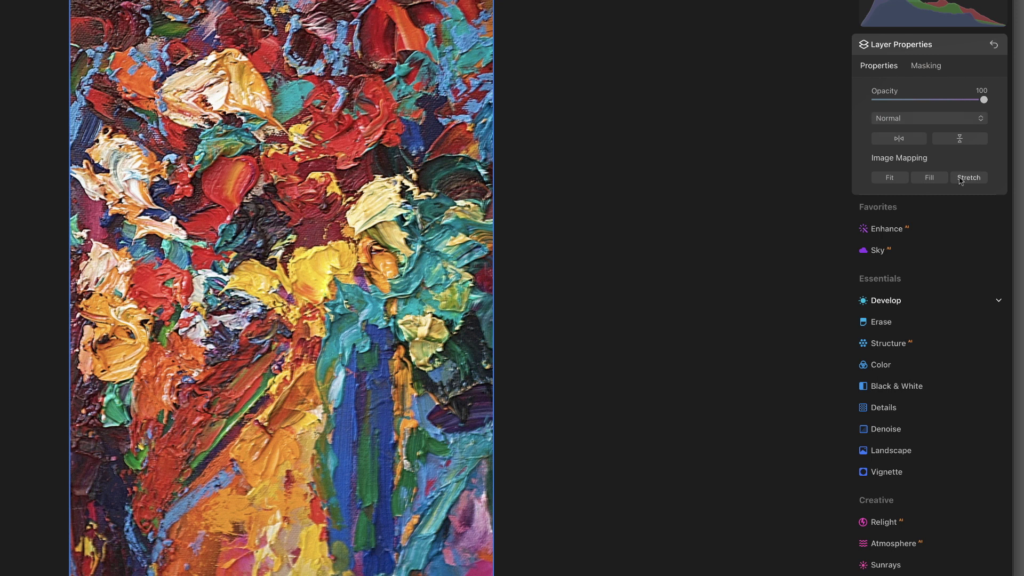
pyautogui.click(929, 179)
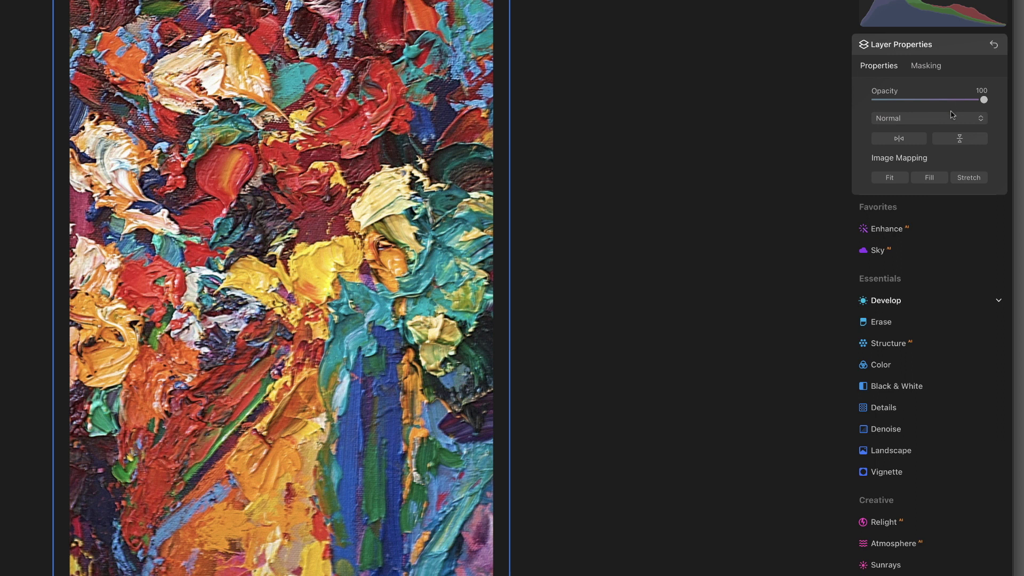
pyautogui.click(913, 118)
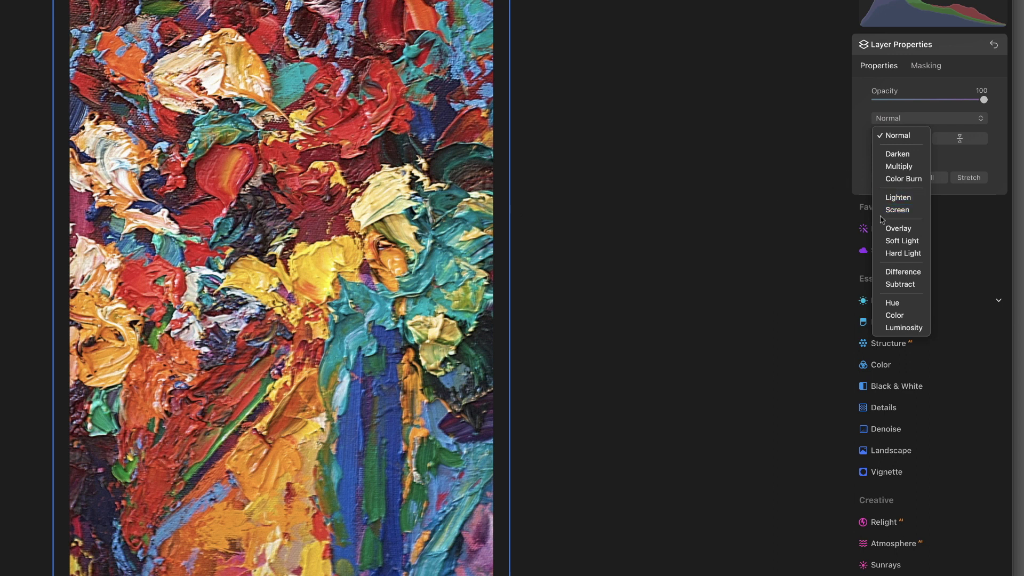
pyautogui.click(894, 230)
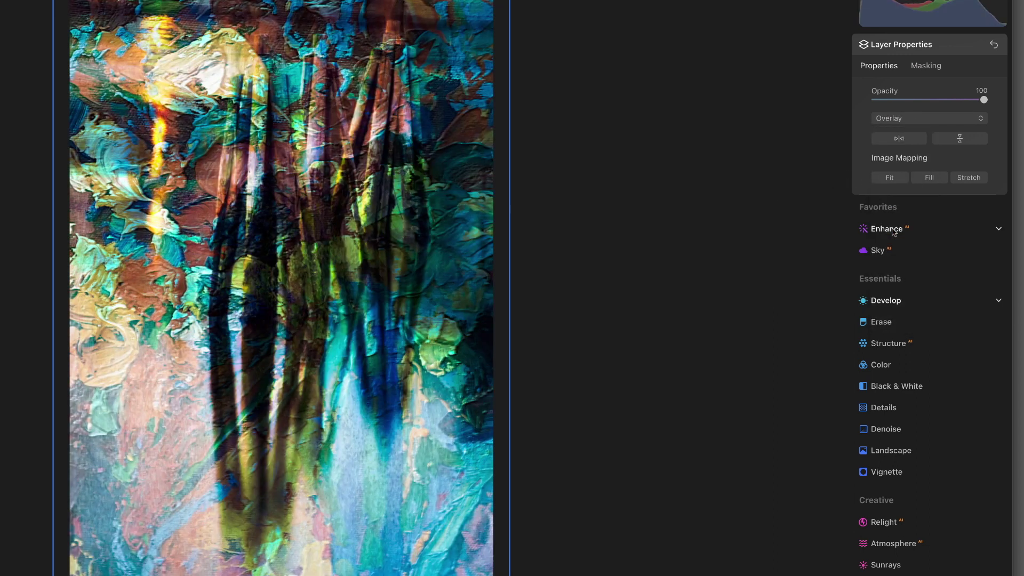
pyautogui.click(908, 119)
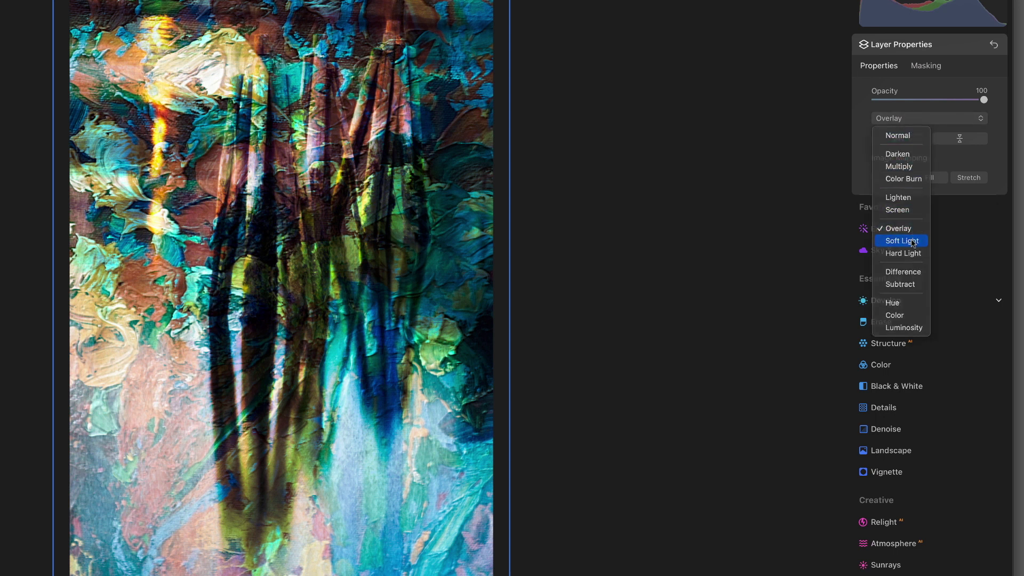
pyautogui.click(909, 241)
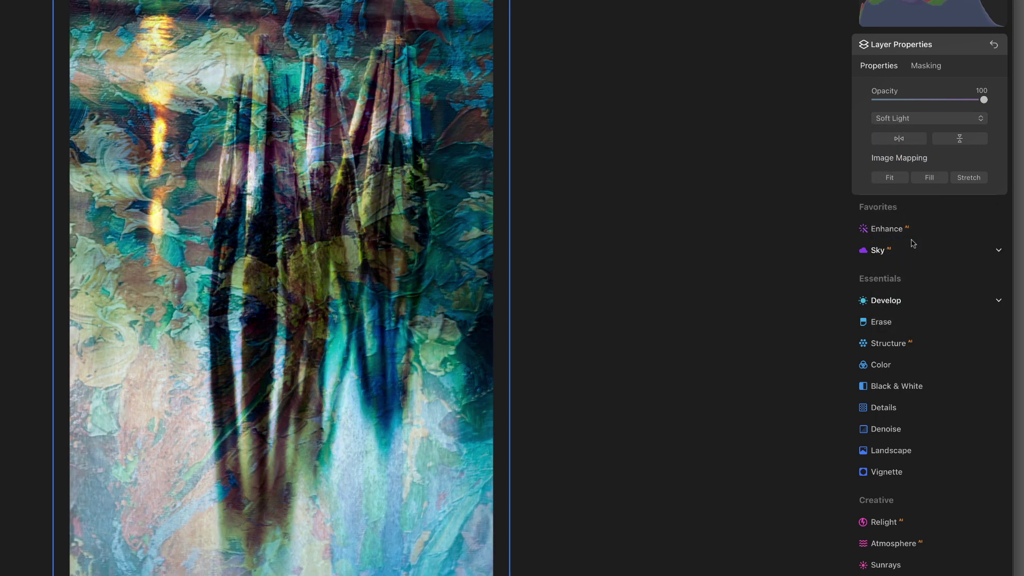
# Fade the painting layer's opacity down to about 8, comparing it briefly at zero.
pyautogui.moveTo(983, 100); pyautogui.dragTo(891, 104)
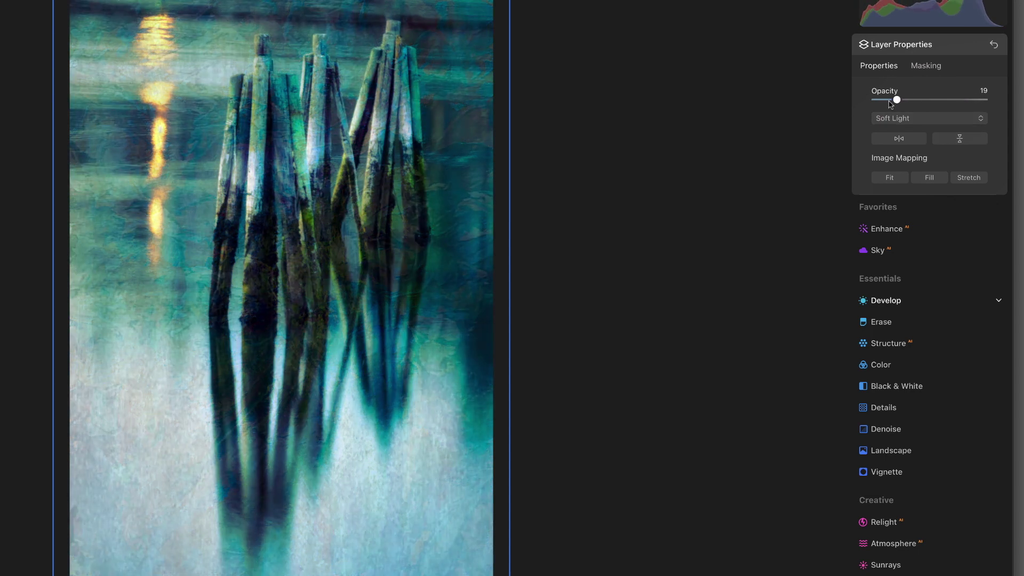
pyautogui.moveTo(892, 105); pyautogui.dragTo(837, 108)
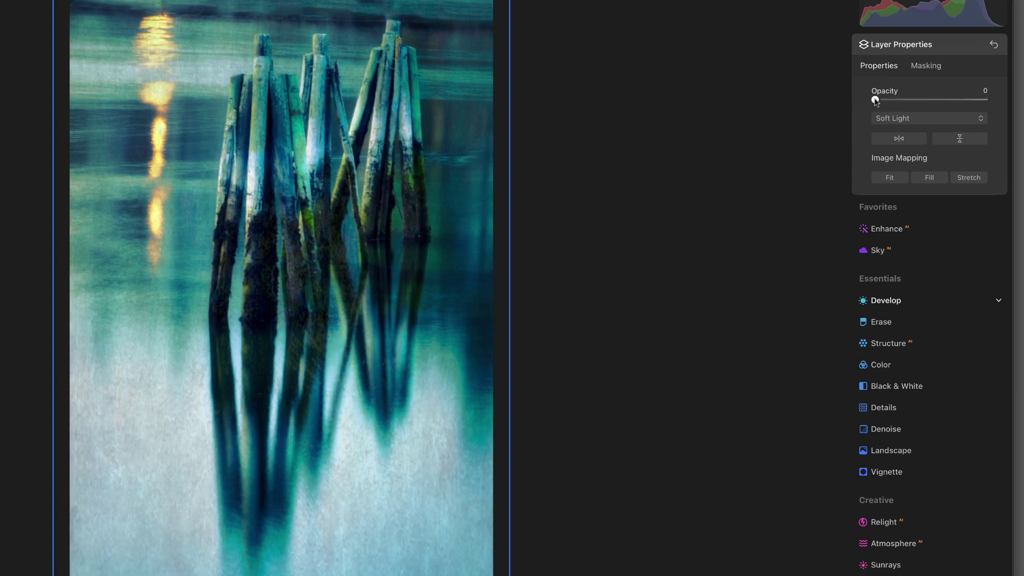
pyautogui.moveTo(875, 101)
pyautogui.mouseDown()
pyautogui.moveTo(919, 101)
pyautogui.moveTo(890, 103)
pyautogui.mouseUp()
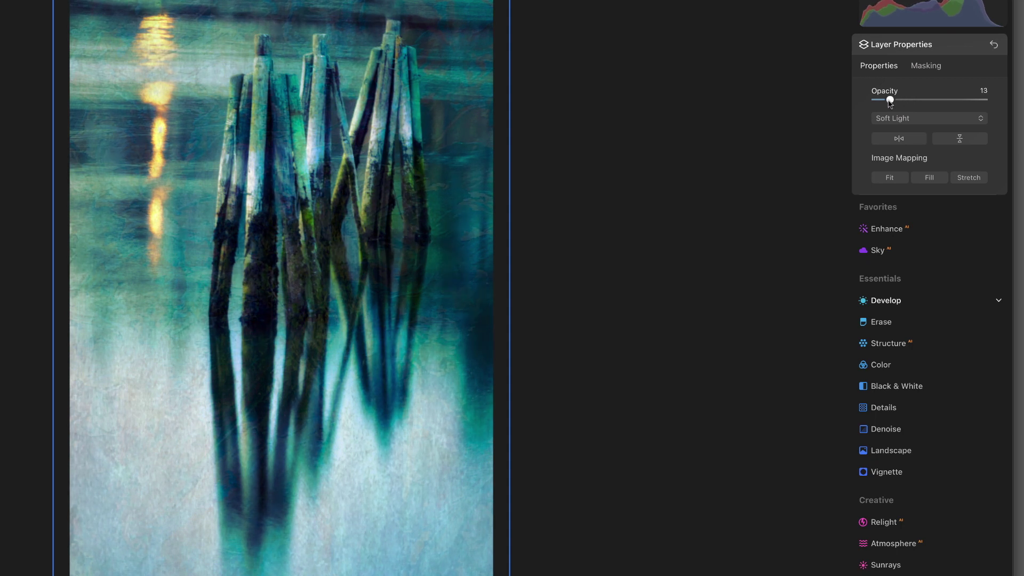
pyautogui.moveTo(890, 103); pyautogui.dragTo(888, 102)
pyautogui.moveTo(888, 100)
pyautogui.mouseDown()
pyautogui.moveTo(861, 105)
pyautogui.moveTo(899, 102)
pyautogui.mouseUp()
pyautogui.moveTo(897, 101)
pyautogui.mouseDown()
pyautogui.moveTo(860, 98)
pyautogui.moveTo(892, 102)
pyautogui.mouseUp()
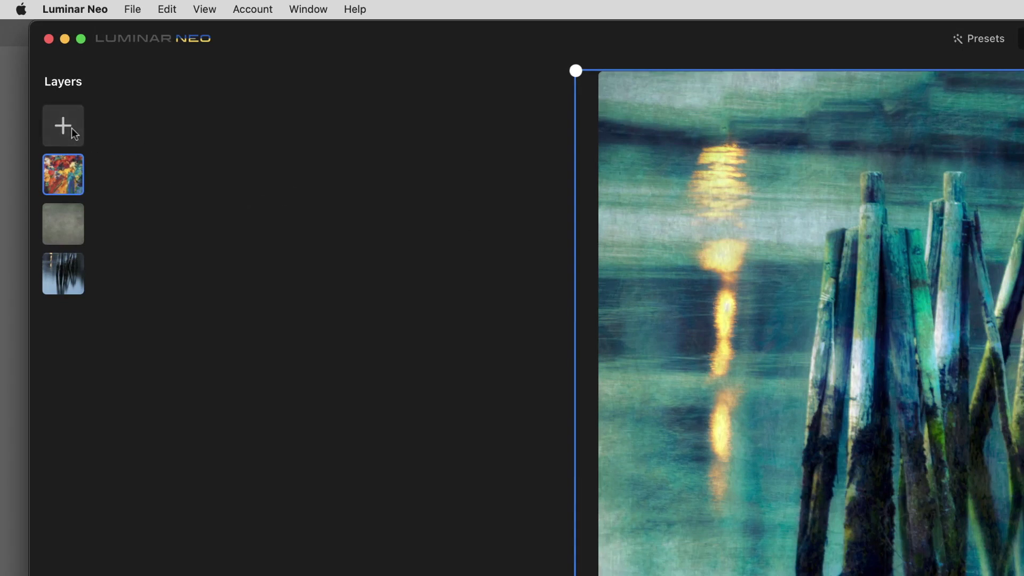
pyautogui.click(71, 127)
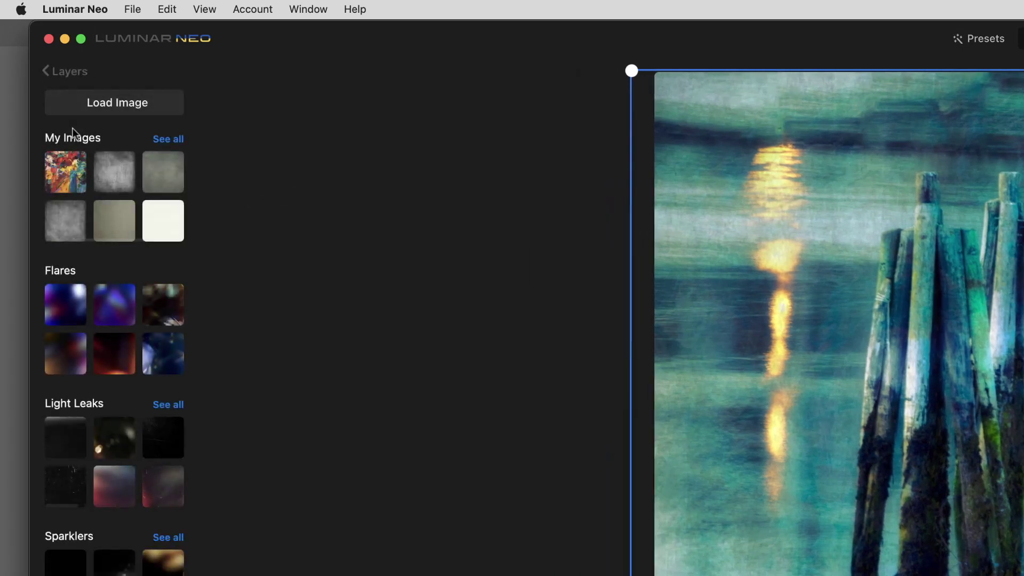
# Add the plain white image as a stretched layer blended in Overlay near 47 opacity.
pyautogui.click(161, 223)
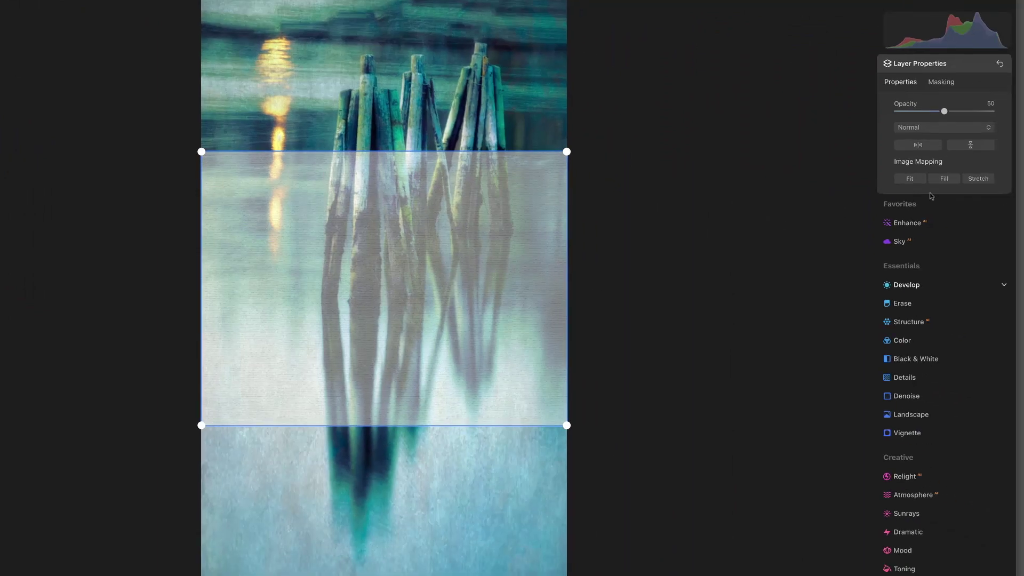
pyautogui.click(971, 181)
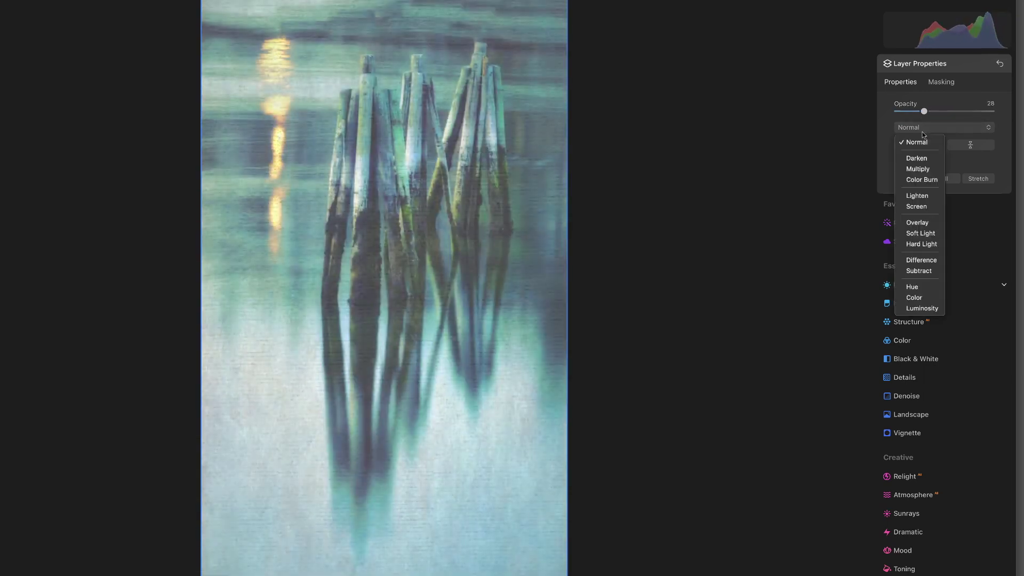
pyautogui.click(925, 224)
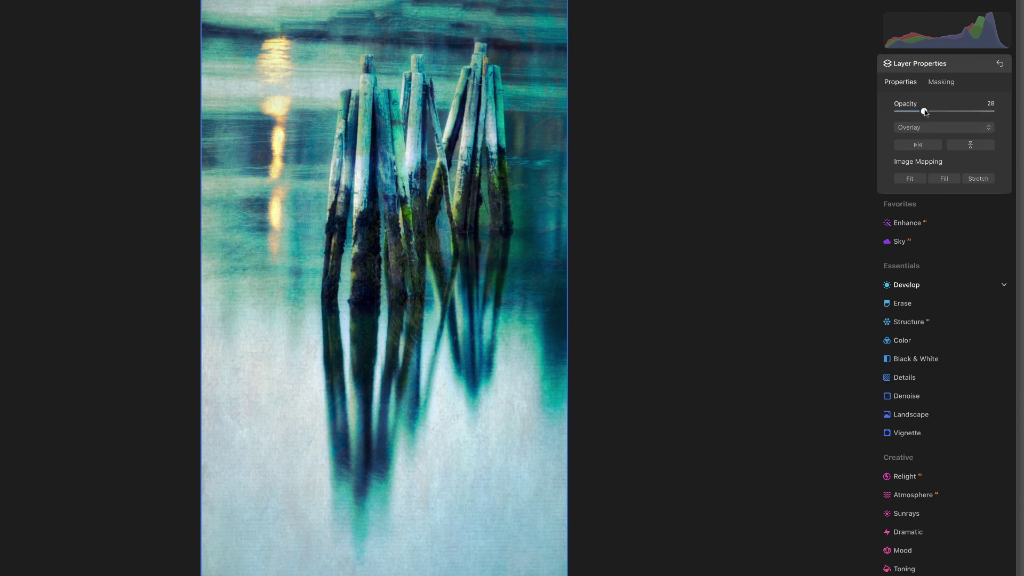
pyautogui.moveTo(926, 112)
pyautogui.mouseDown()
pyautogui.moveTo(964, 113)
pyautogui.moveTo(931, 114)
pyautogui.mouseUp()
# Switch the white layer to Soft Light after trying Hard Light, and lower its opacity to about 16.
pyautogui.click(935, 128)
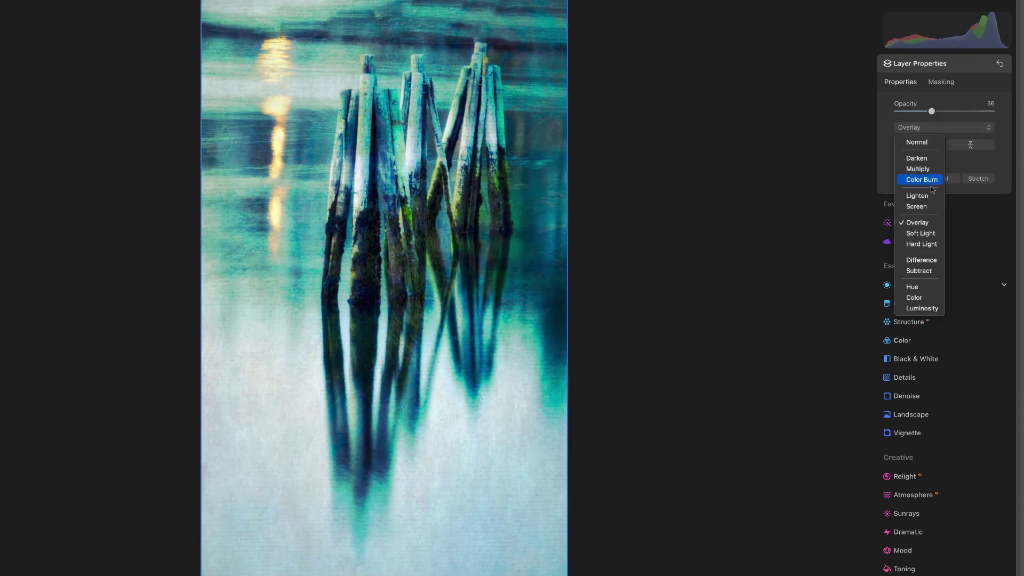
pyautogui.click(927, 233)
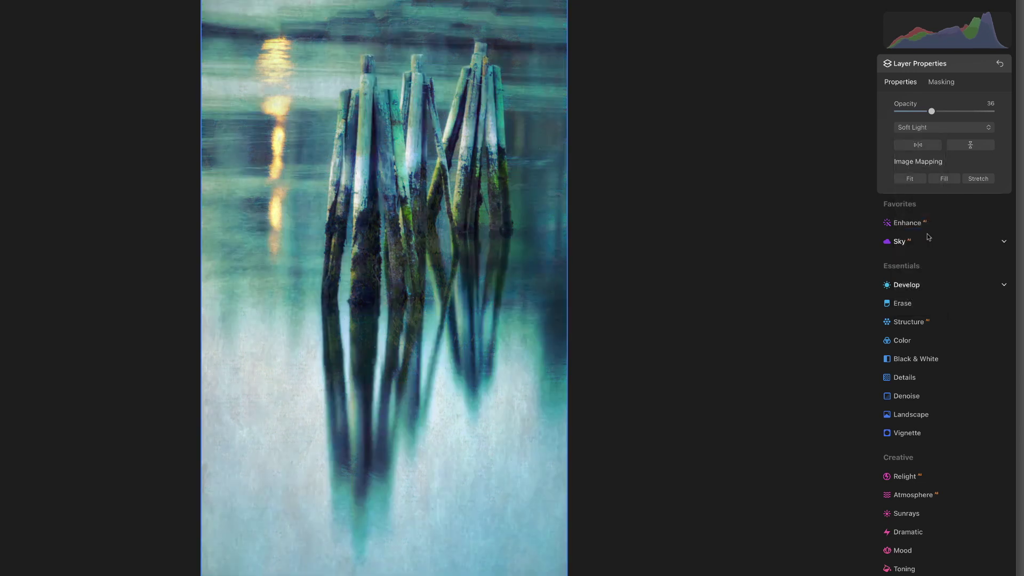
pyautogui.moveTo(932, 113)
pyautogui.mouseDown()
pyautogui.moveTo(885, 114)
pyautogui.moveTo(974, 117)
pyautogui.moveTo(918, 119)
pyautogui.mouseUp()
pyautogui.click(921, 128)
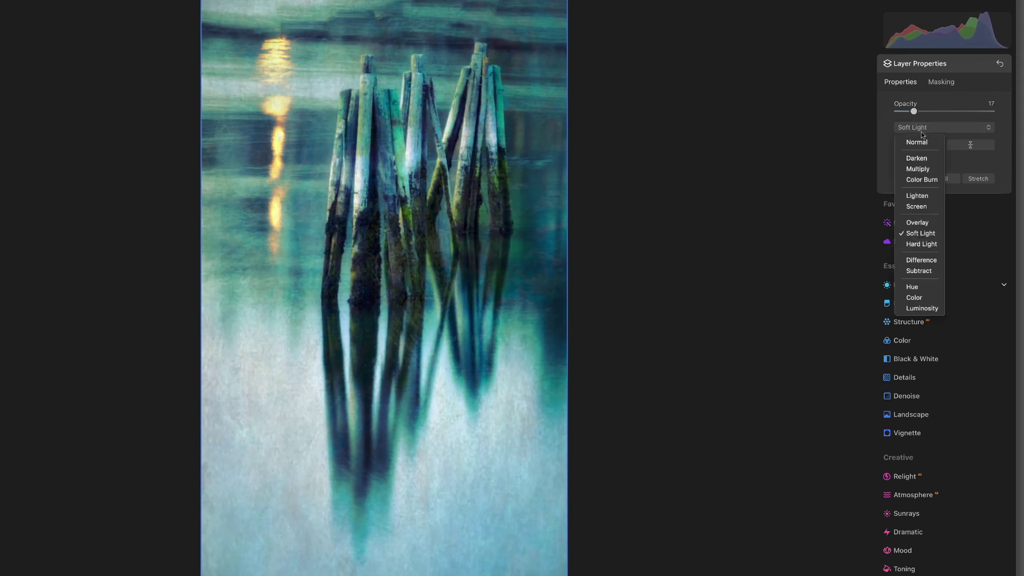
pyautogui.click(926, 245)
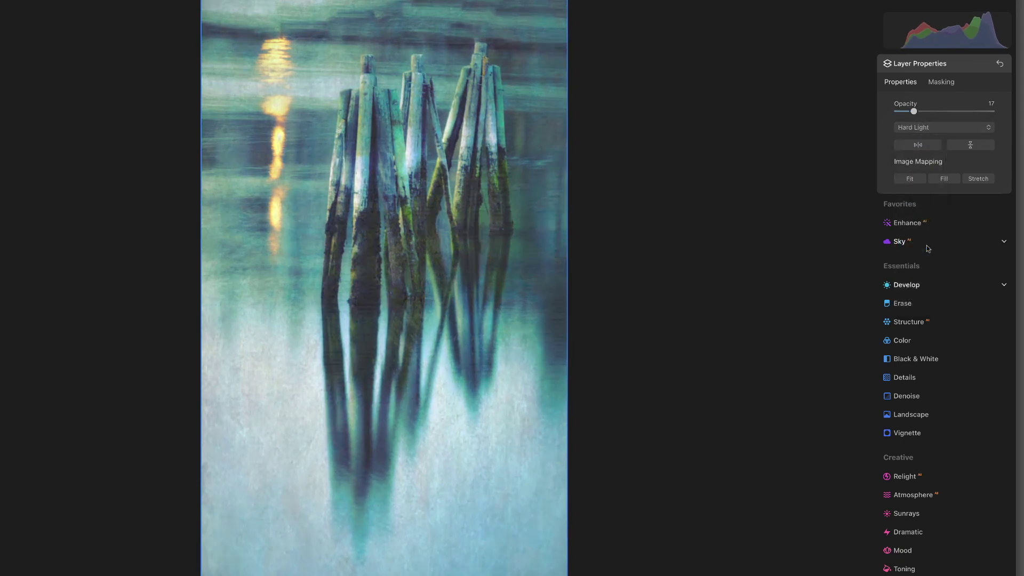
pyautogui.click(921, 130)
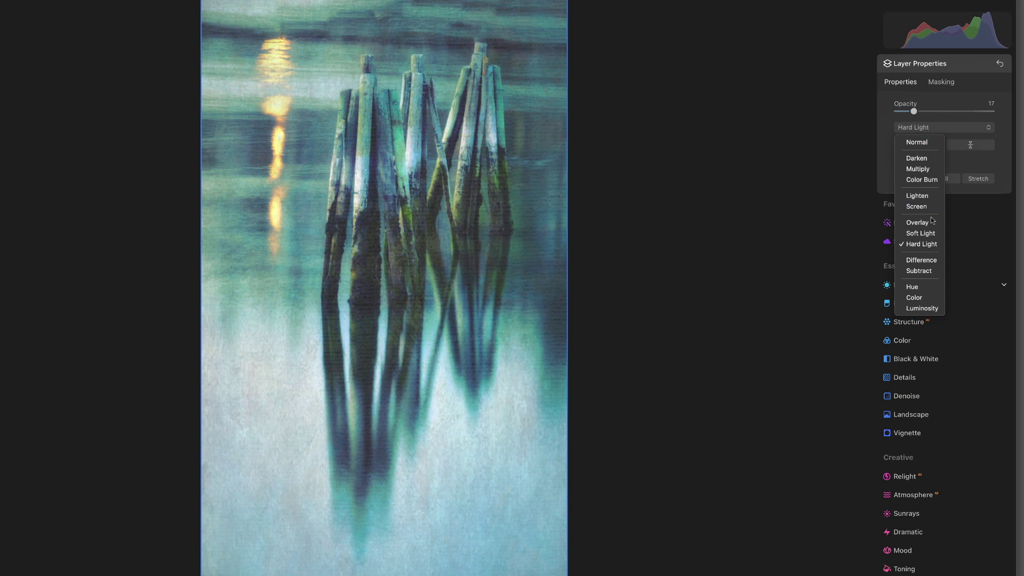
pyautogui.click(933, 235)
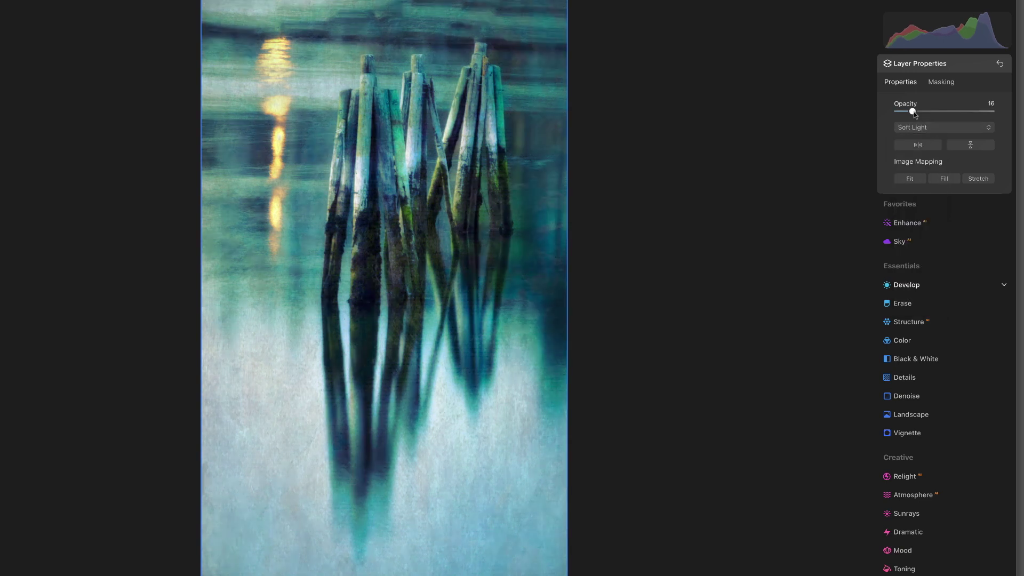
pyautogui.moveTo(913, 112)
pyautogui.mouseDown()
pyautogui.moveTo(885, 114)
pyautogui.moveTo(913, 116)
pyautogui.mouseUp()
# Collapse Layer Properties and save the current edits as a preset named 'Dreamy Lake'.
pyautogui.click(927, 67)
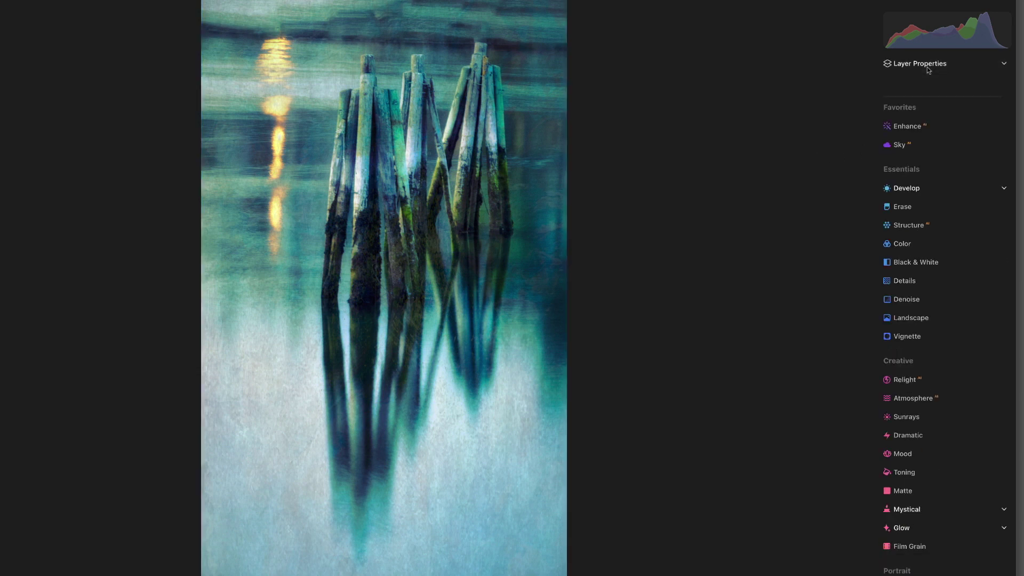
pyautogui.scroll(-5, 927, 66)
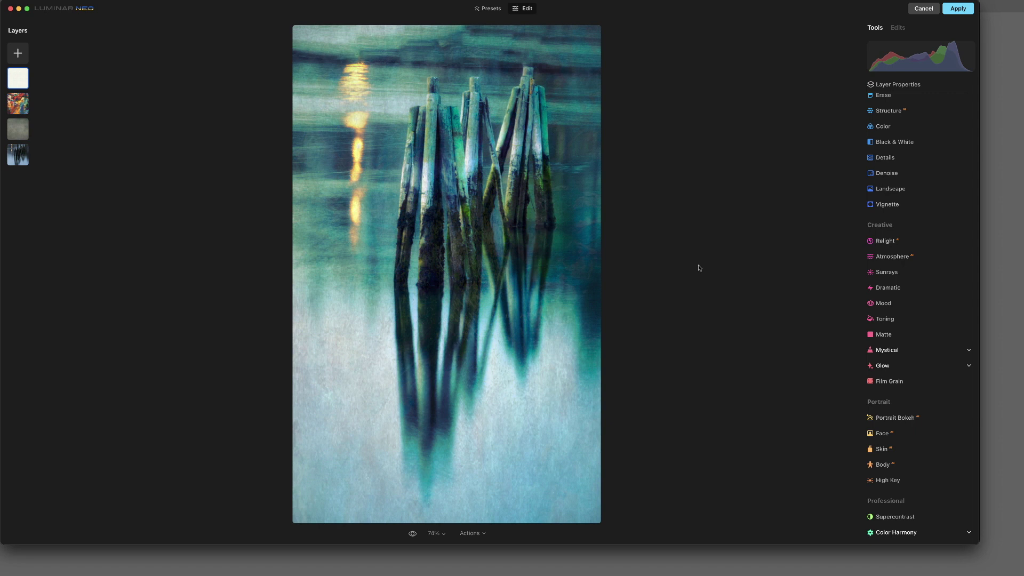
pyautogui.scroll(-1, 877, 351)
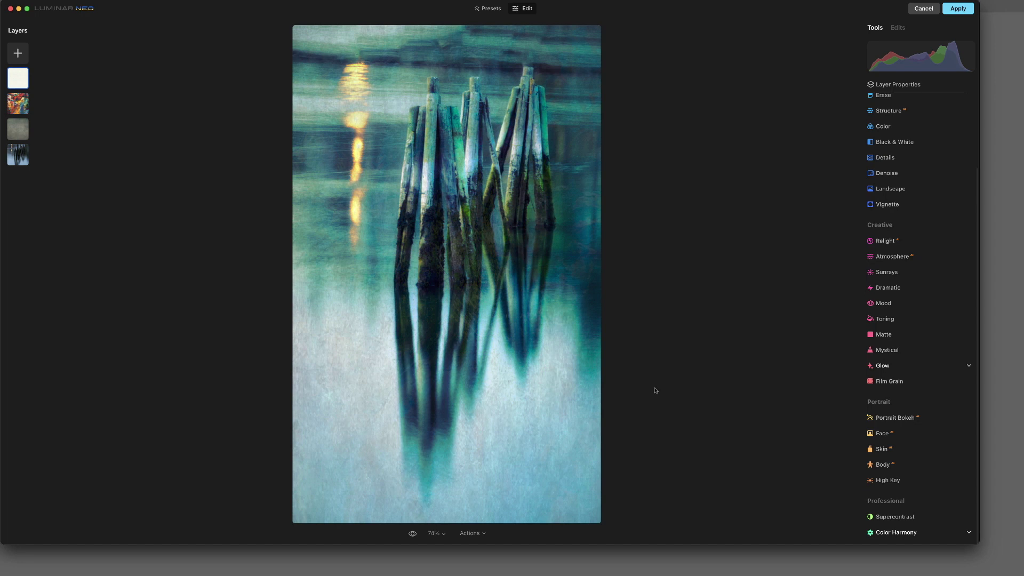
pyautogui.click(484, 533)
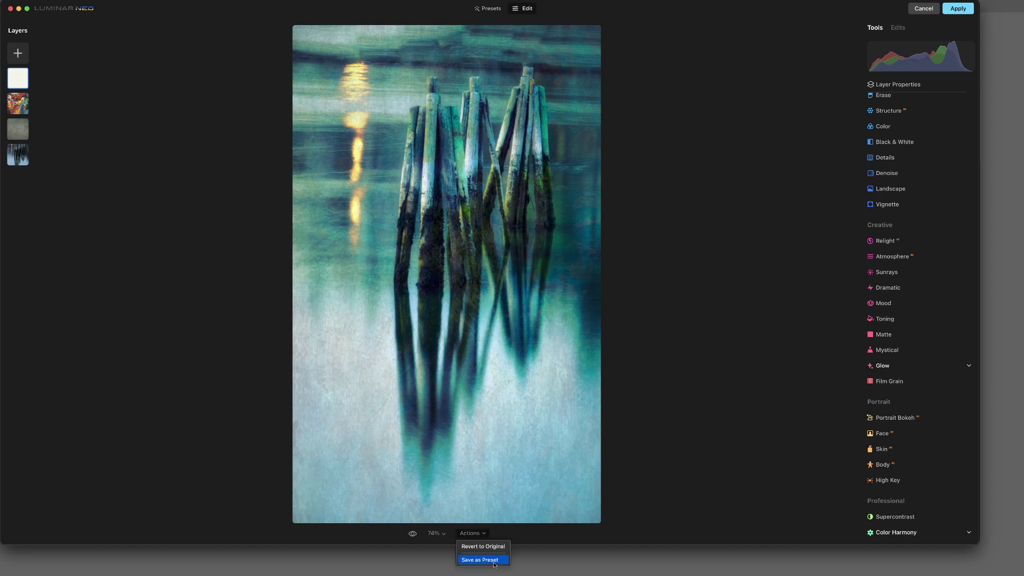
pyautogui.click(483, 560)
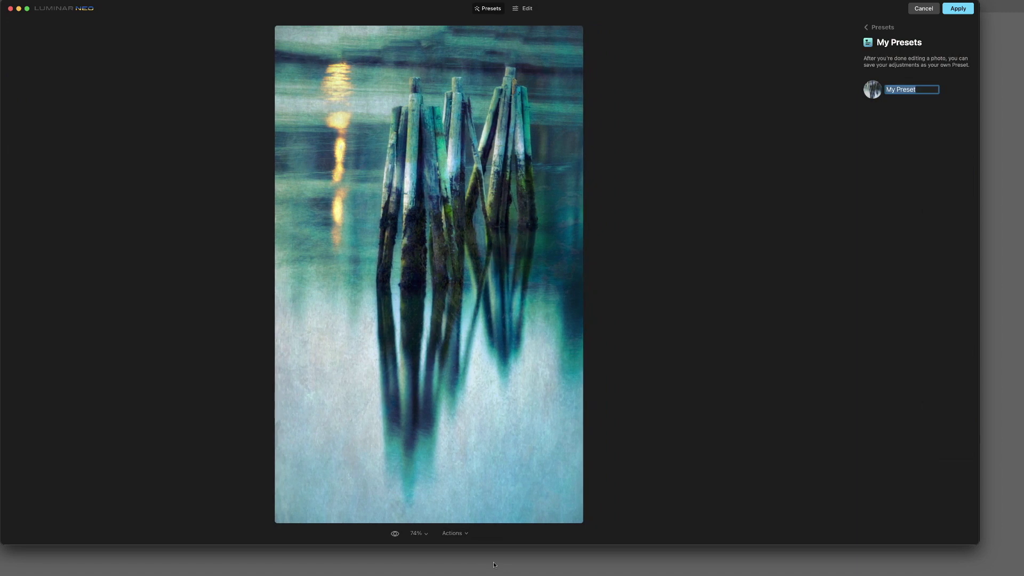
pyautogui.write('Dreamy Lake')
pyautogui.press('Return')
# Compare against the original photo, then apply the edits back to Photoshop.
pyautogui.click(394, 534)
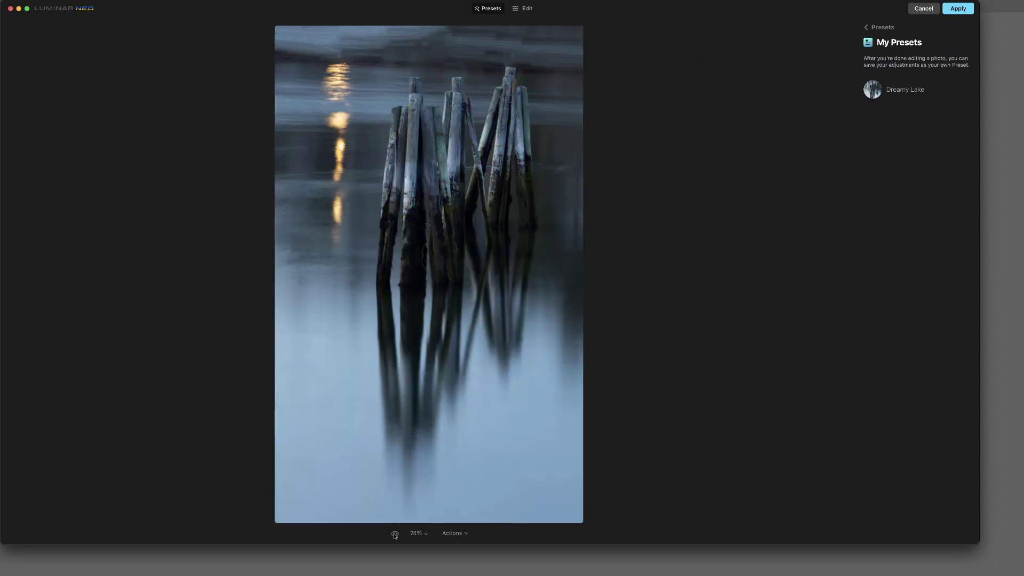
pyautogui.click(395, 535)
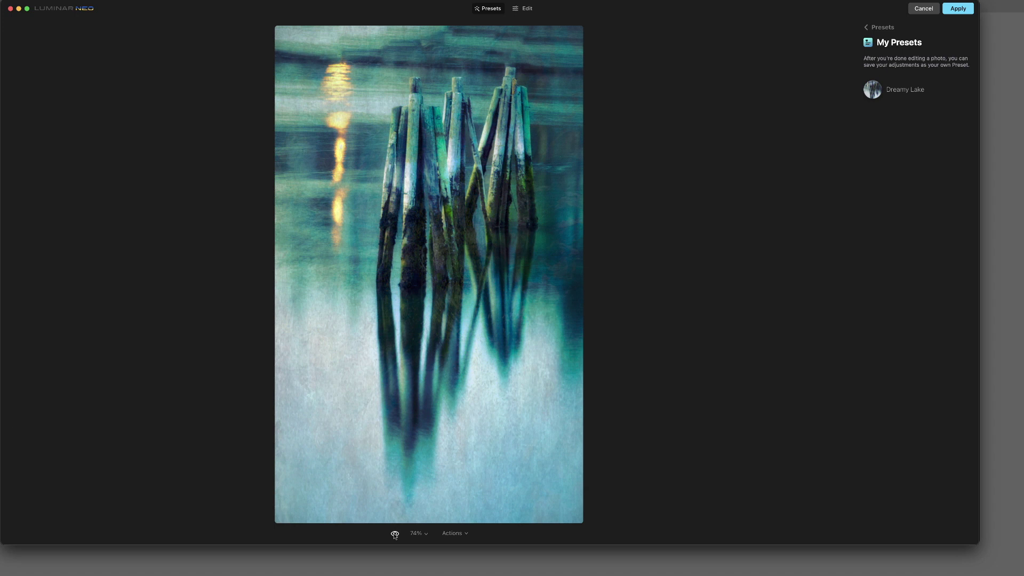
pyautogui.click(961, 9)
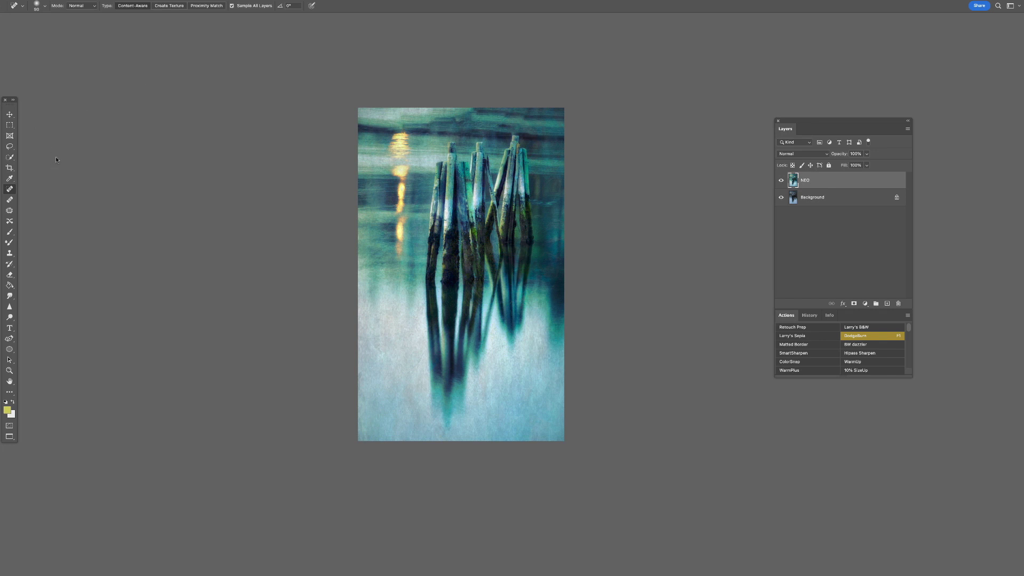
# Marquee-select the portion of the photo to keep and crop the image to it, trimming the right strip.
pyautogui.press('m')
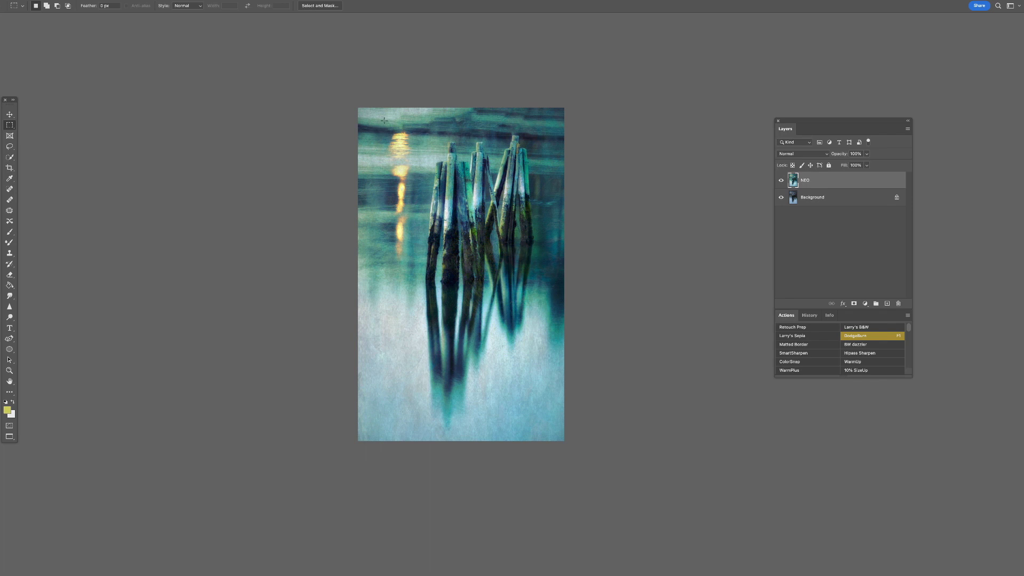
pyautogui.moveTo(363, 107); pyautogui.dragTo(550, 430)
pyautogui.click(86, 5)
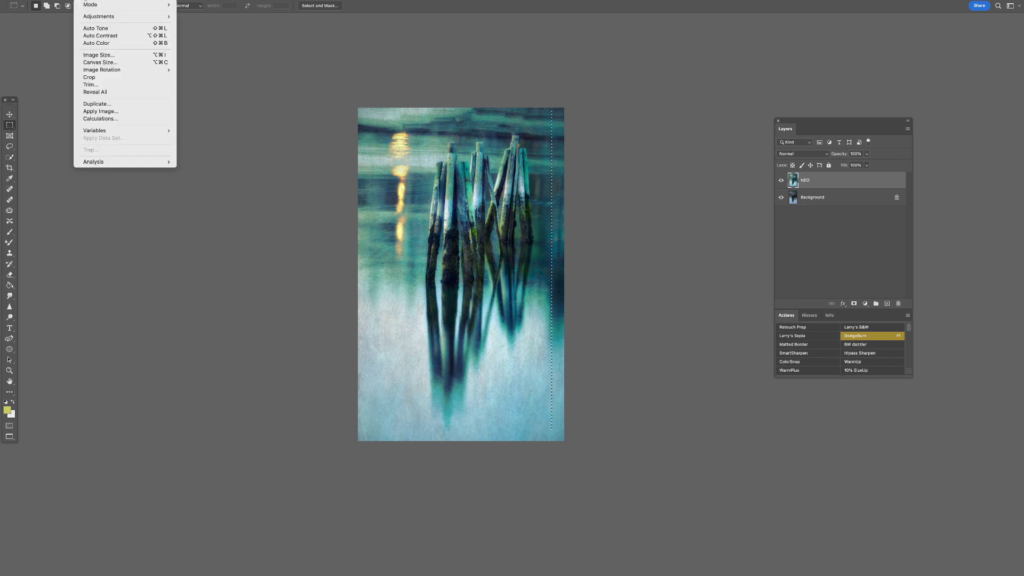
pyautogui.click(97, 73)
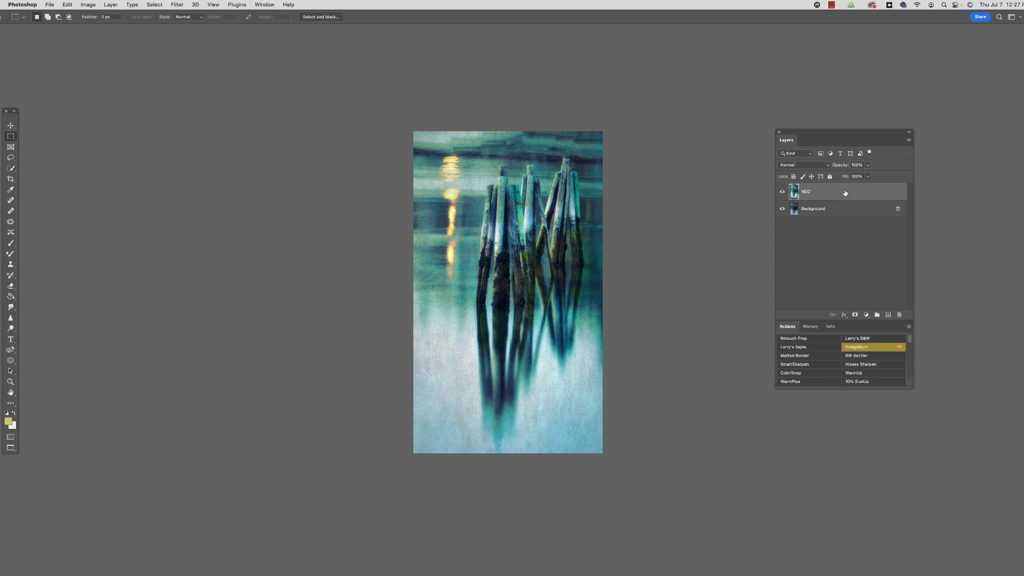
# Duplicate the NEO layer and reduce the copy's saturation to -67 with Hue/Saturation.
pyautogui.moveTo(841, 193); pyautogui.dragTo(887, 315)
pyautogui.click(91, 6)
pyautogui.moveTo(96, 28)
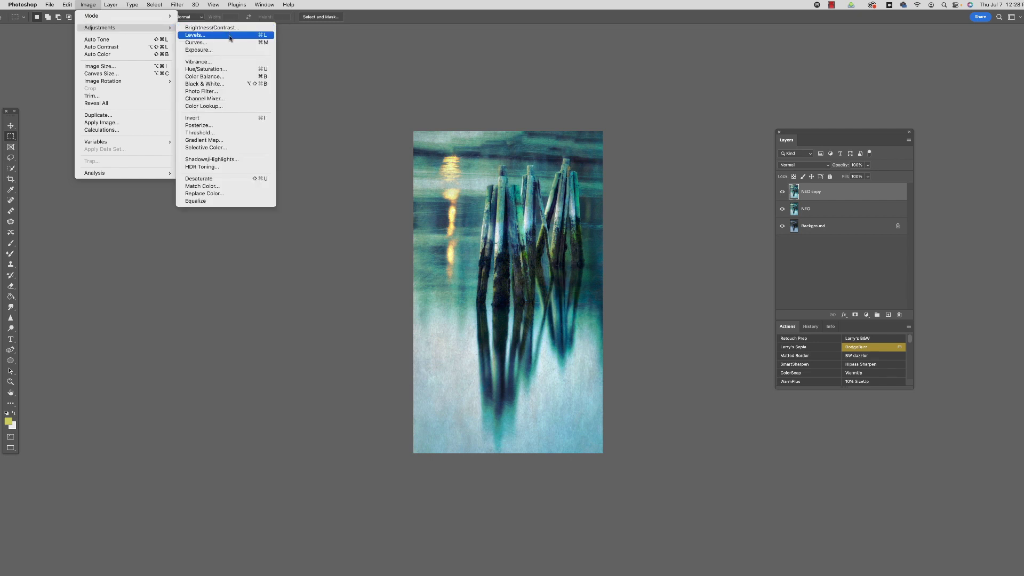
pyautogui.click(224, 70)
pyautogui.moveTo(141, 230); pyautogui.dragTo(79, 229)
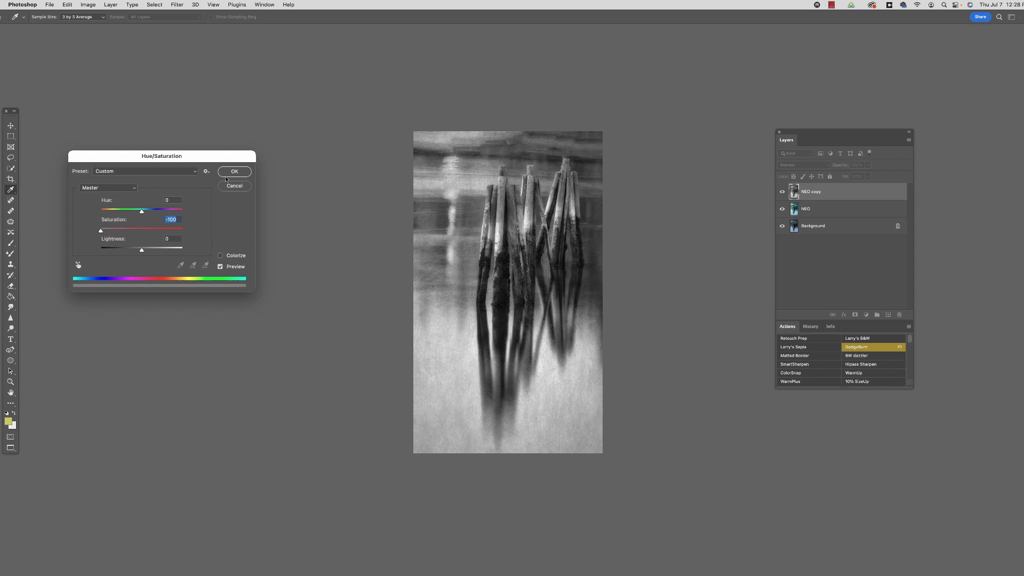
pyautogui.moveTo(101, 231); pyautogui.dragTo(112, 231)
pyautogui.click(232, 172)
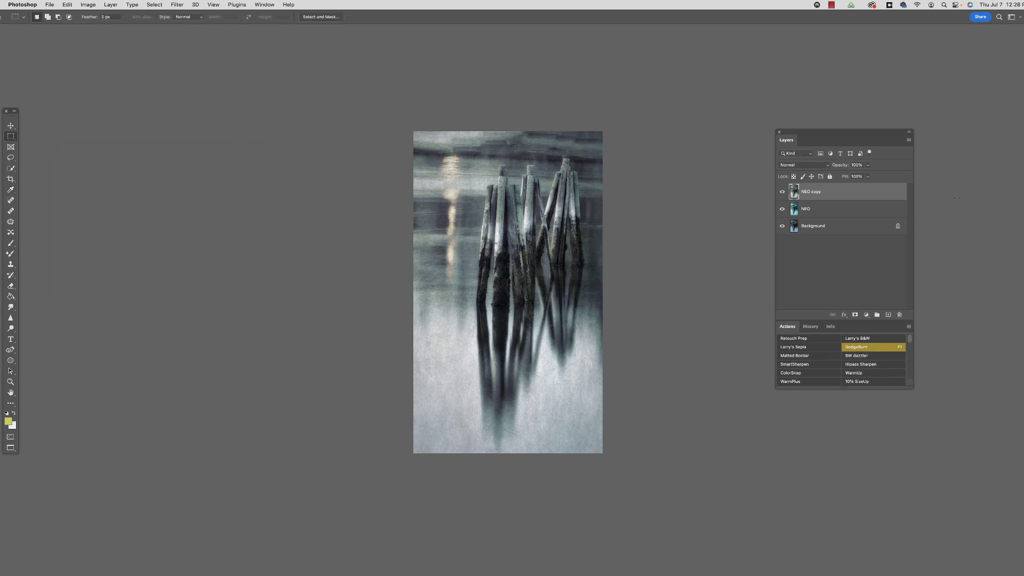
# Apply a Gaussian Blur with a 38.8-pixel radius to the NEO copy layer.
pyautogui.click(178, 5)
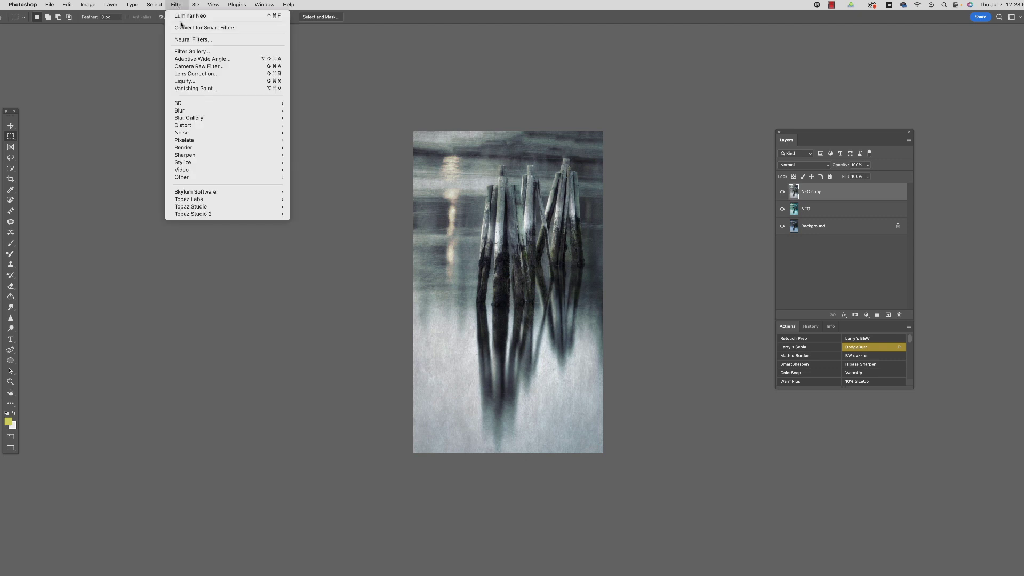
pyautogui.moveTo(250, 111)
pyautogui.click(320, 140)
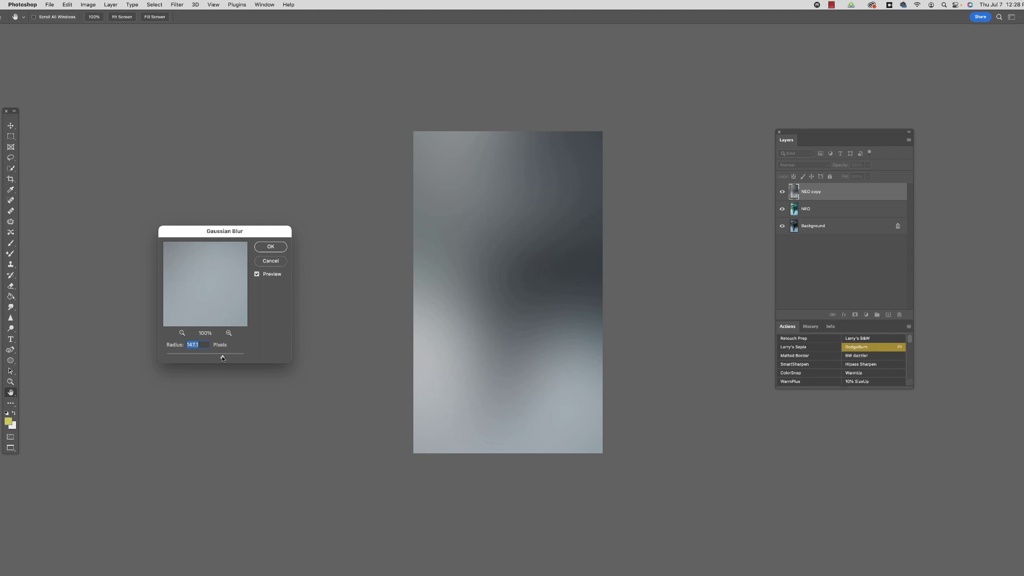
pyautogui.moveTo(223, 358); pyautogui.dragTo(200, 358)
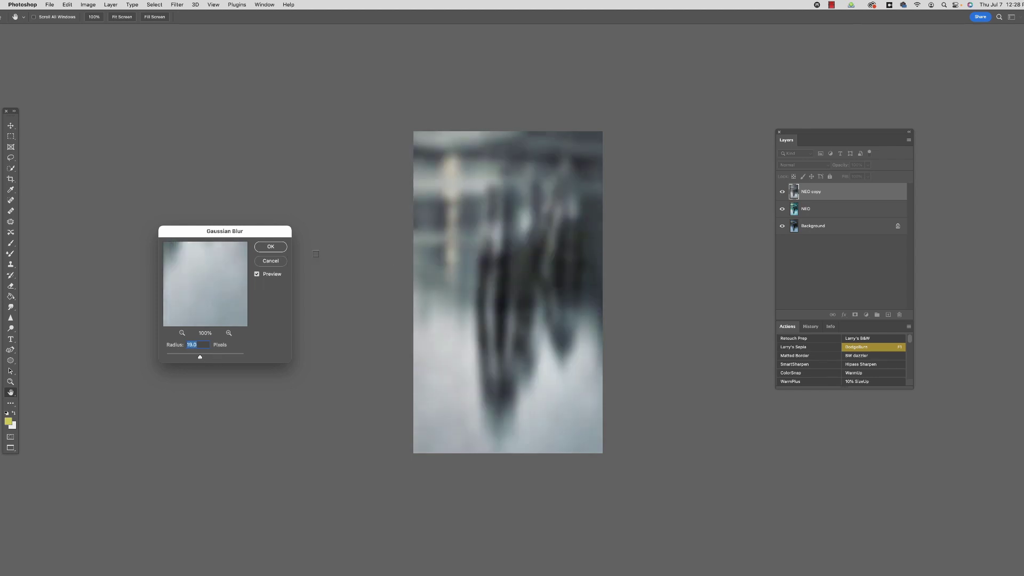
pyautogui.click(270, 246)
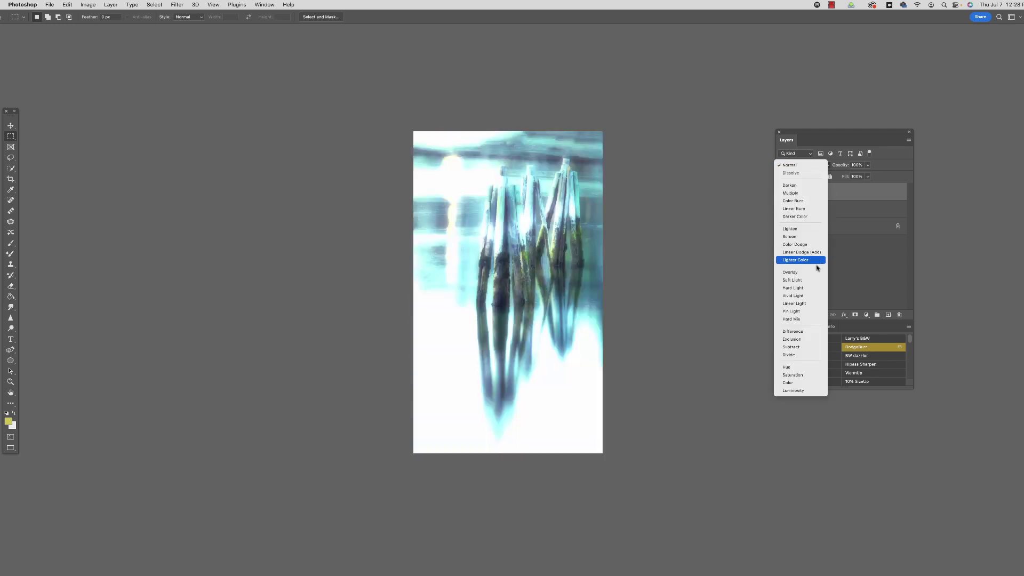
# Blend the blurred copy in Soft Light and toggle its visibility to compare.
pyautogui.click(812, 280)
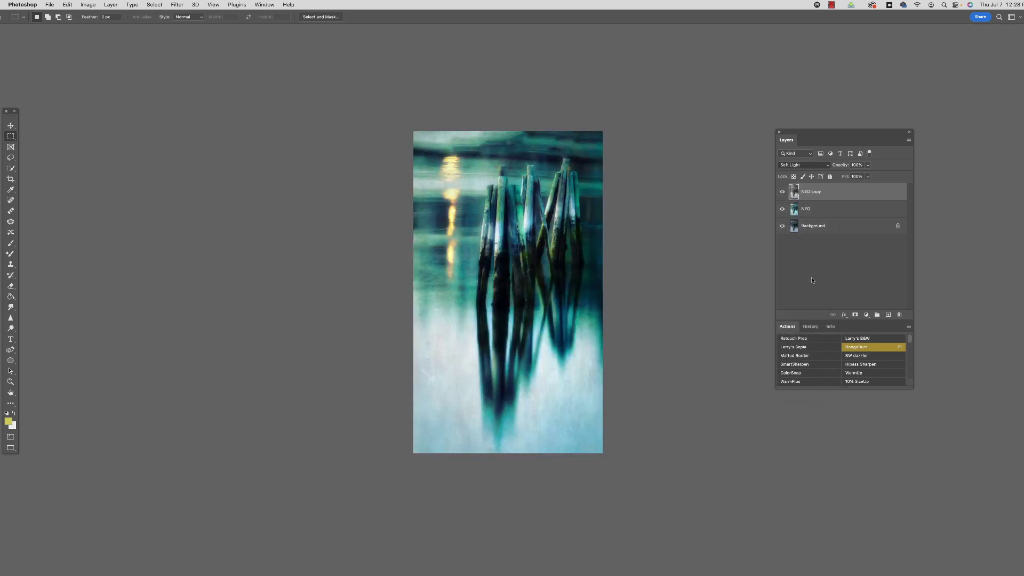
pyautogui.click(781, 193)
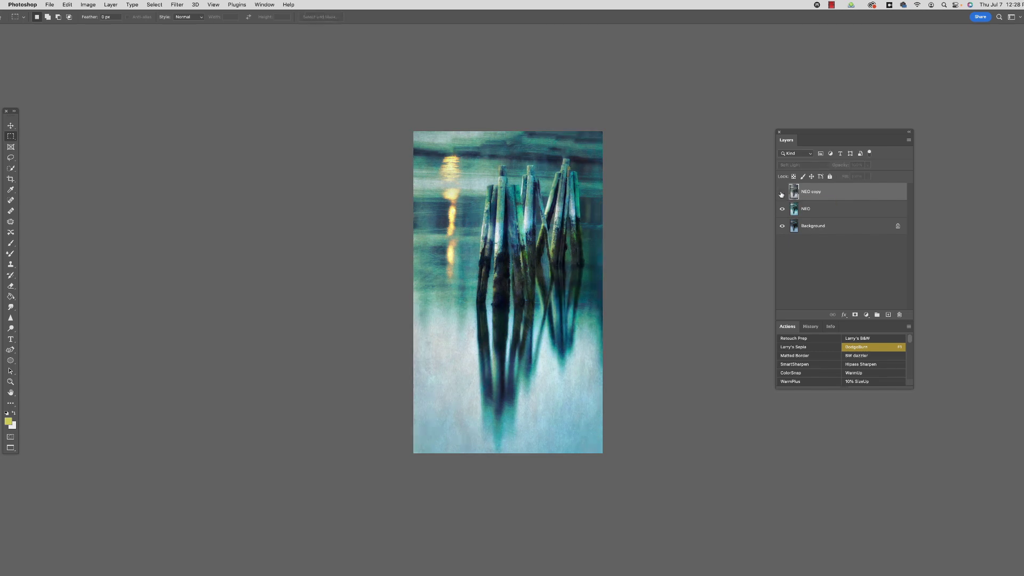
pyautogui.click(782, 193)
pyautogui.click(782, 193)
pyautogui.click(781, 194)
pyautogui.click(782, 193)
pyautogui.click(782, 193)
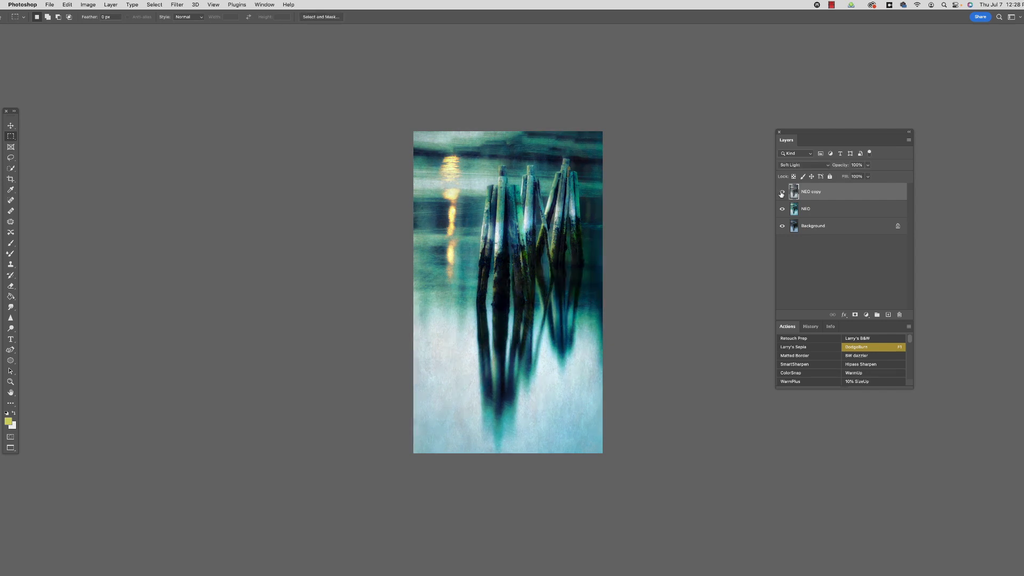
pyautogui.click(781, 193)
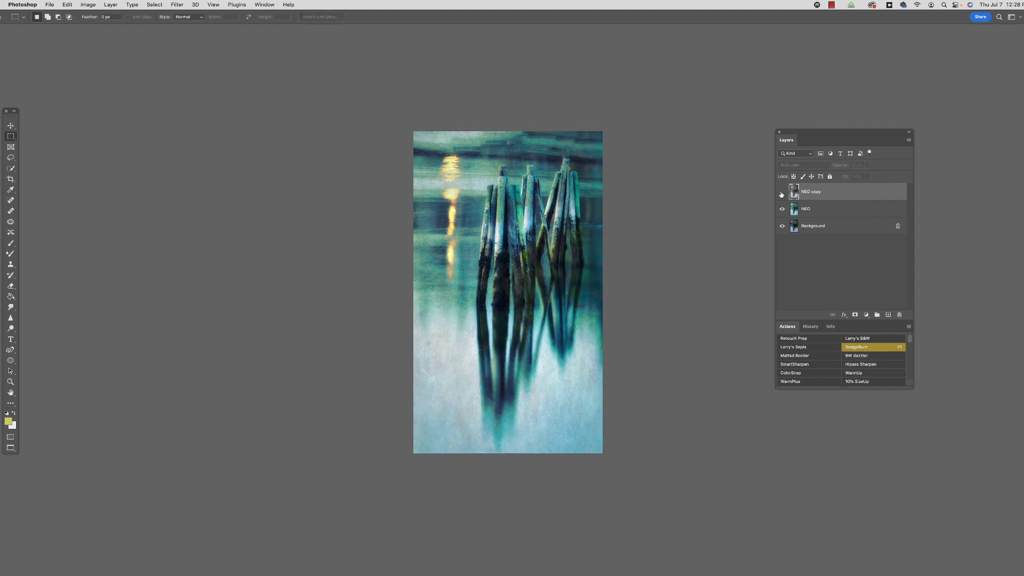
pyautogui.click(782, 193)
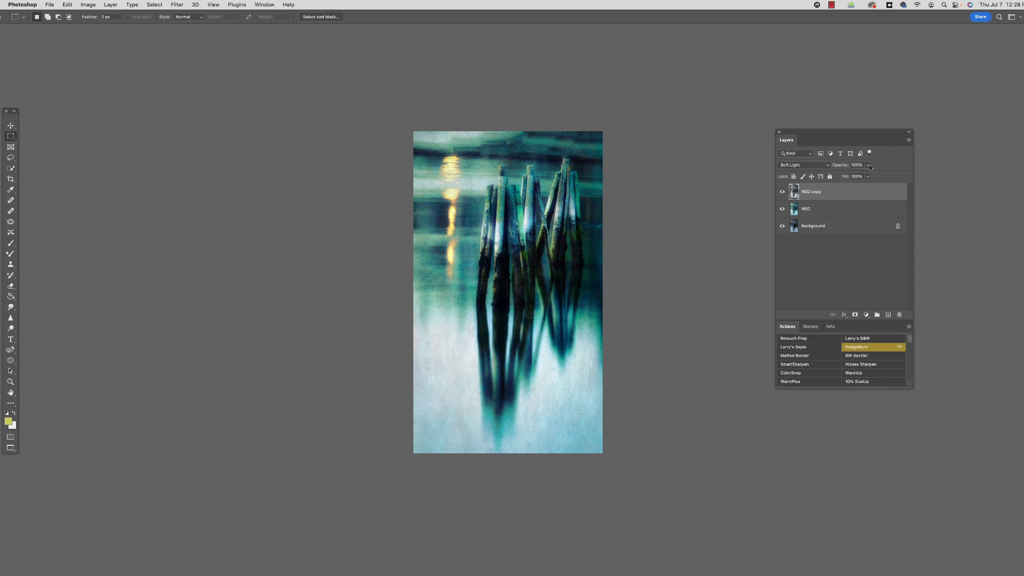
# Lower the blurred layer's opacity to about 49%, then compare it on and off.
pyautogui.click(870, 167)
pyautogui.moveTo(867, 176); pyautogui.dragTo(850, 178)
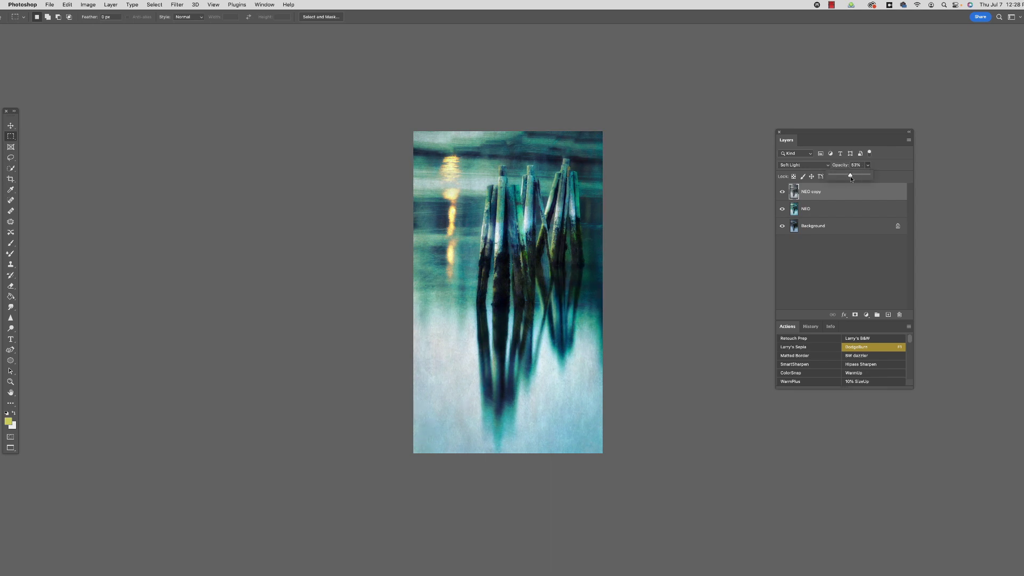
pyautogui.moveTo(851, 179); pyautogui.dragTo(850, 179)
pyautogui.moveTo(849, 180); pyautogui.dragTo(849, 178)
pyautogui.click(783, 192)
pyautogui.click(782, 192)
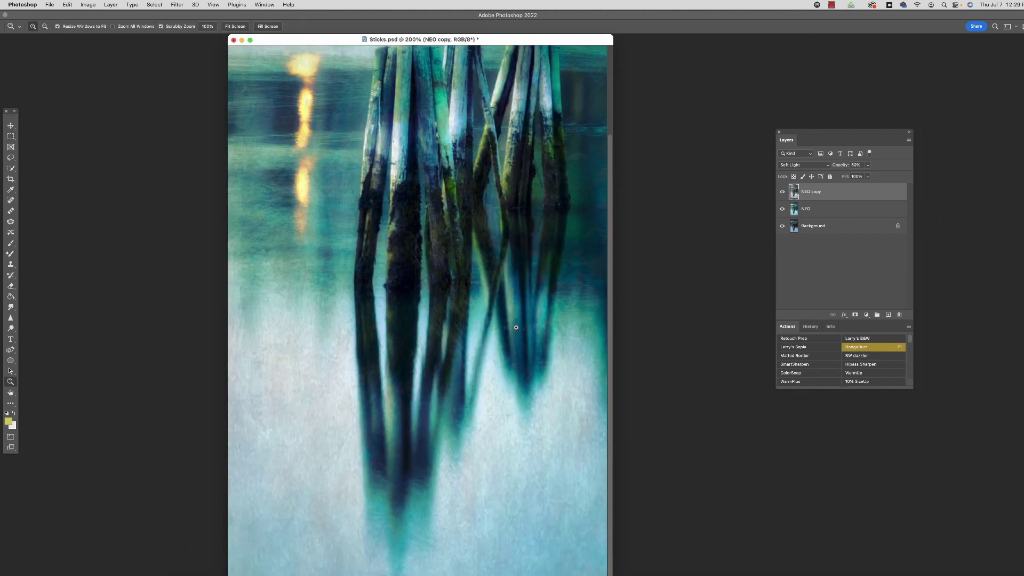
# Check Sticks.psd at 100% zoom, then resize and place its window beside the original Sticks1.jpg.
pyautogui.keyDown('alt'); pyautogui.click(457, 281); pyautogui.keyUp('alt')
pyautogui.moveTo(422, 372); pyautogui.dragTo(511, 426)
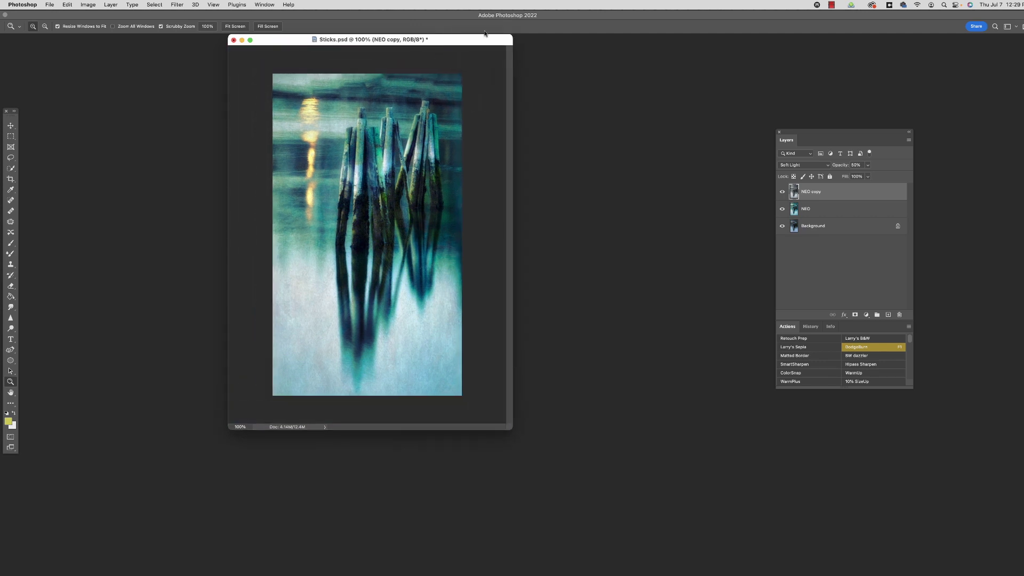
pyautogui.moveTo(475, 42); pyautogui.dragTo(266, 122)
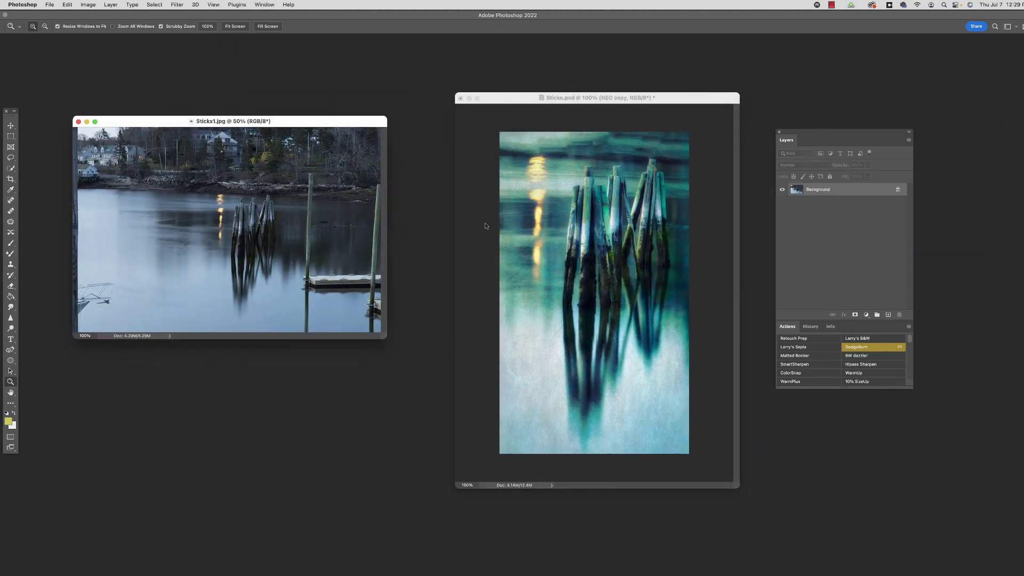
pyautogui.moveTo(556, 98); pyautogui.dragTo(530, 90)
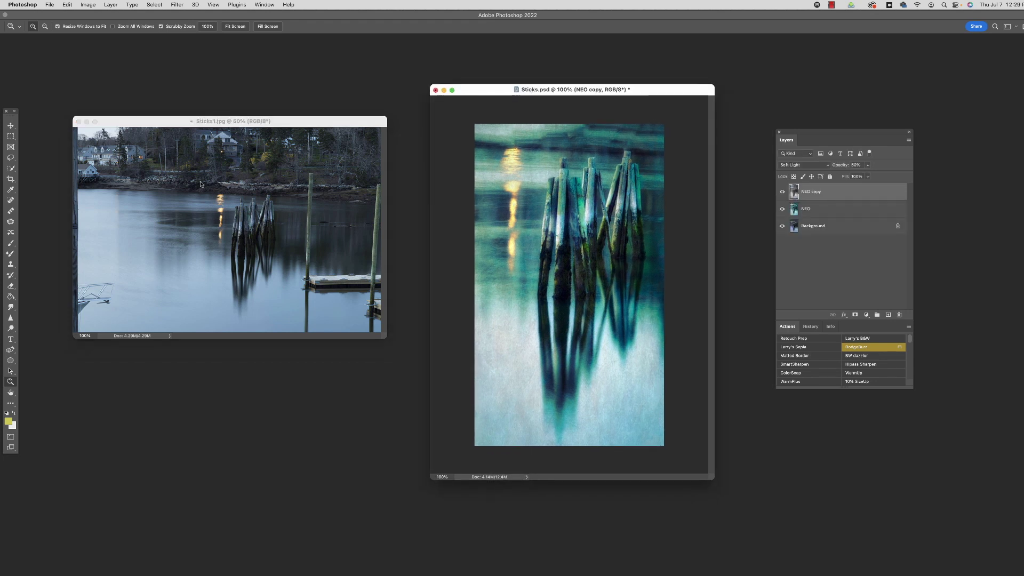